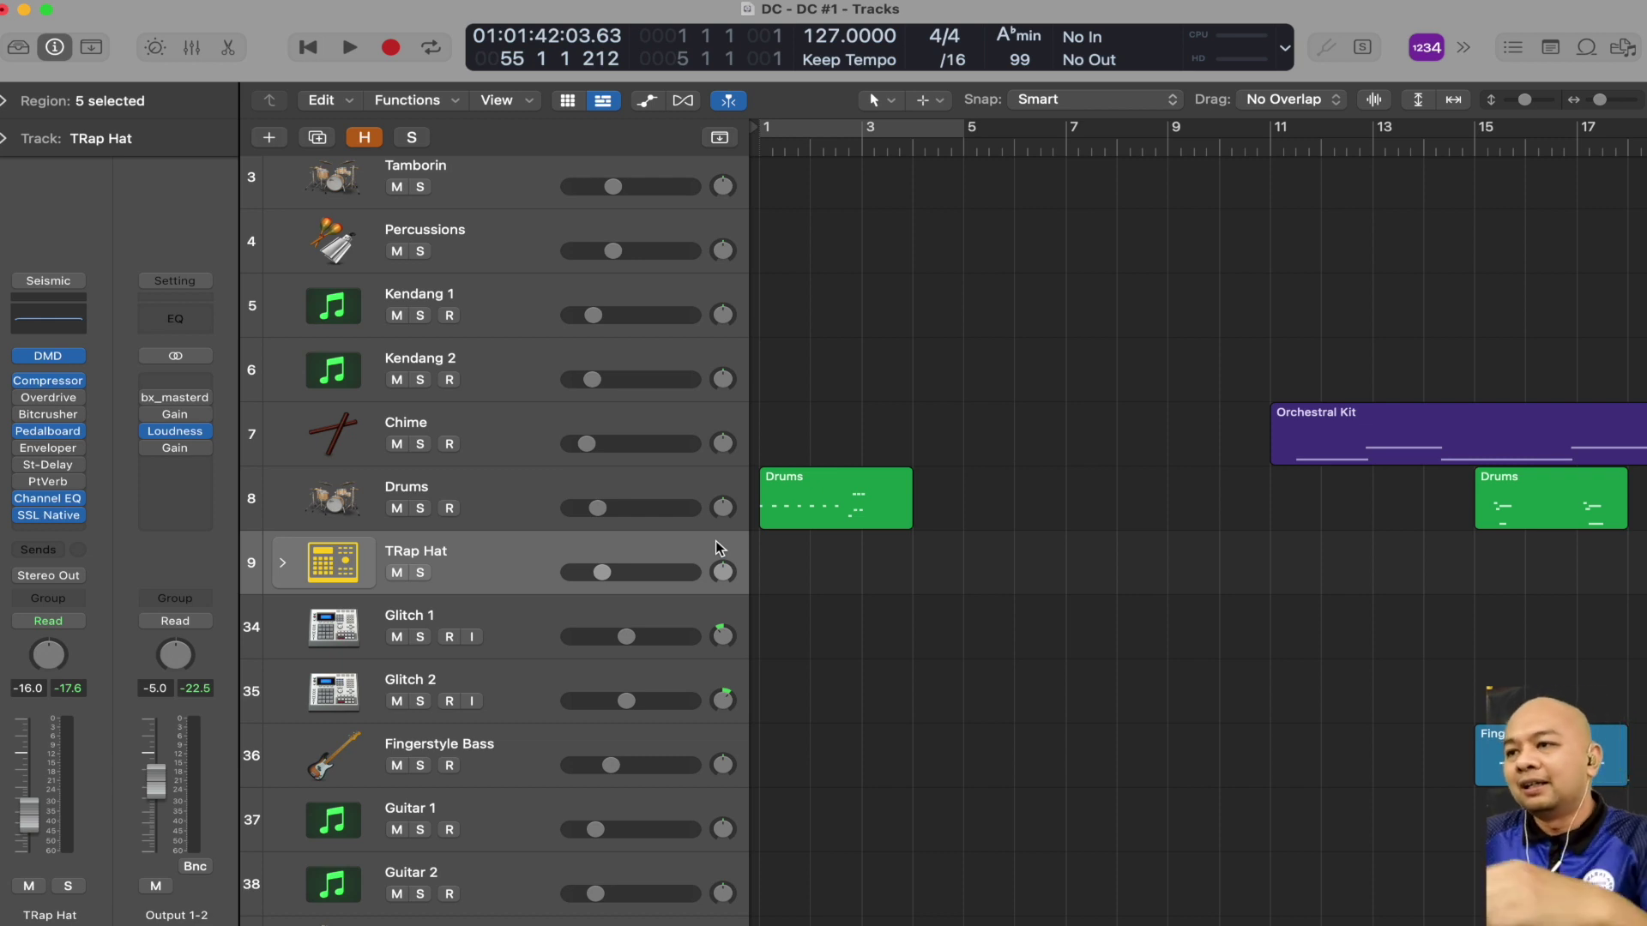
Step: Play the song from the beginning, raise the Output 1-2 volume to -3.1 dB, and stop playback at about bar 21
scroll(1093, 643, up, 2)
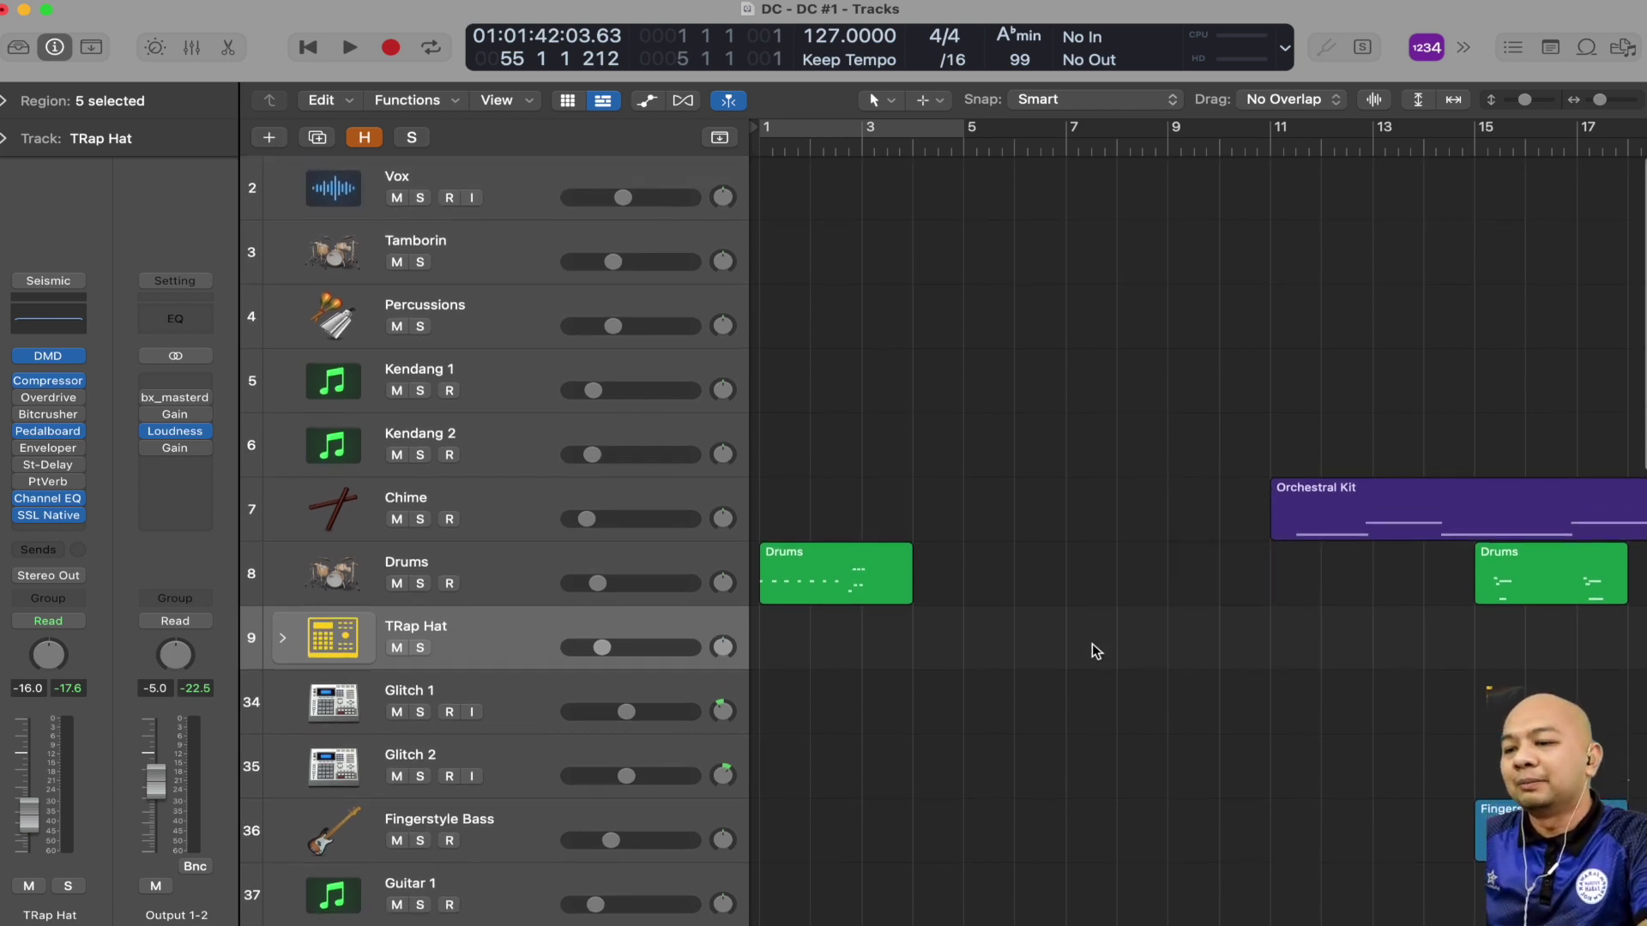
key(Return)
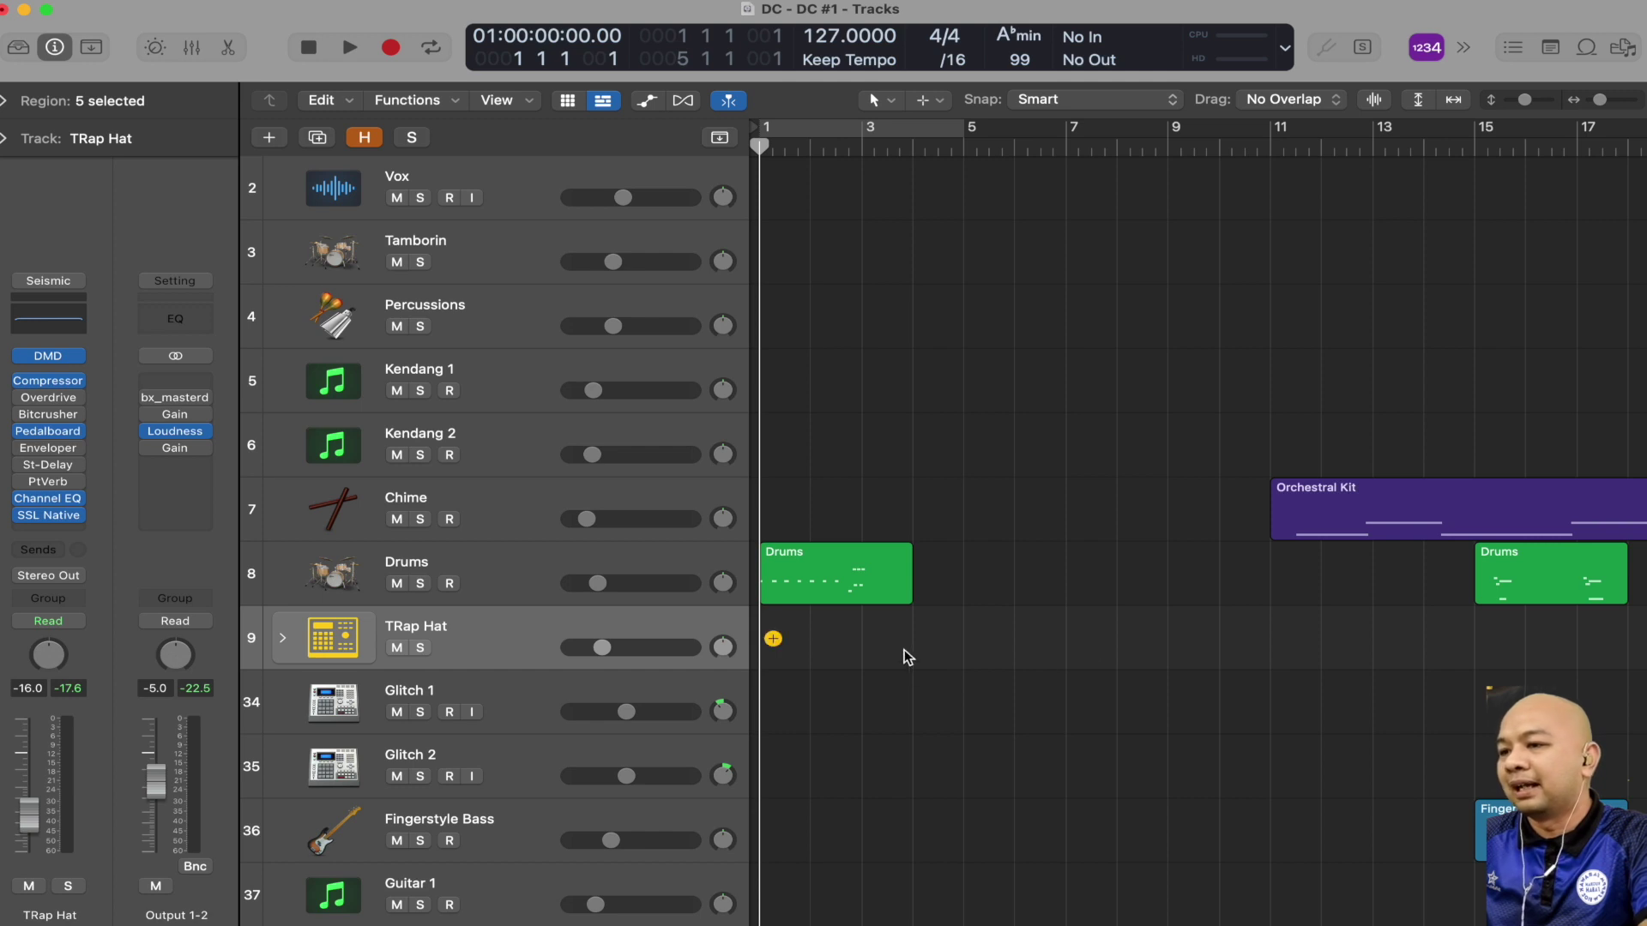
key(space)
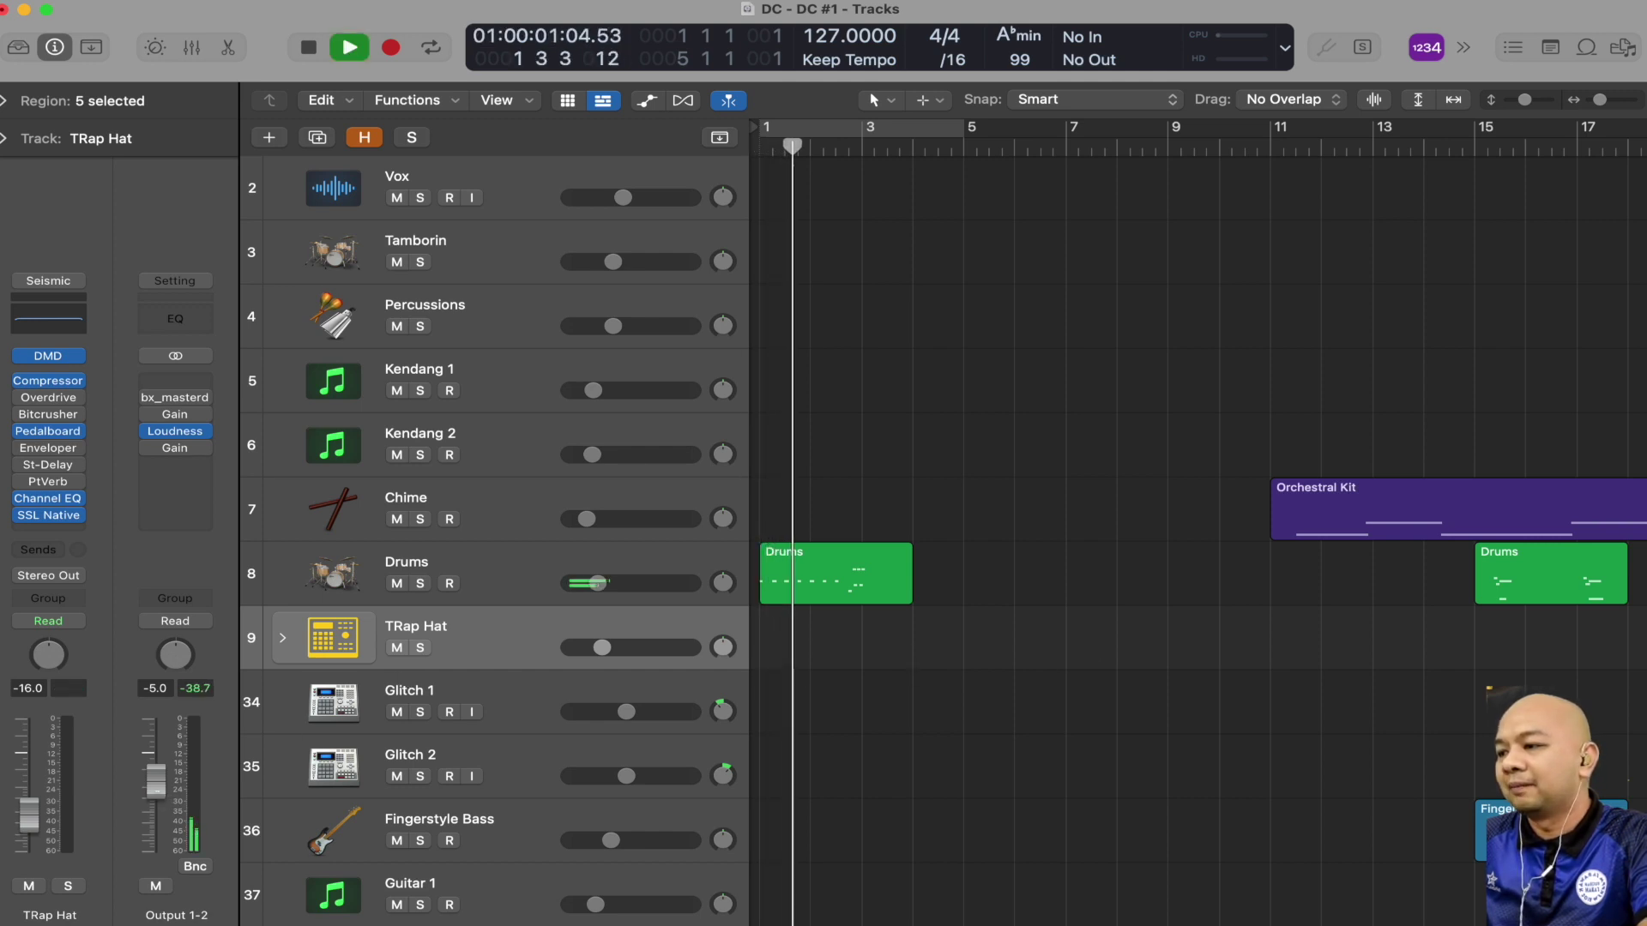
drag(156, 782, 156, 768)
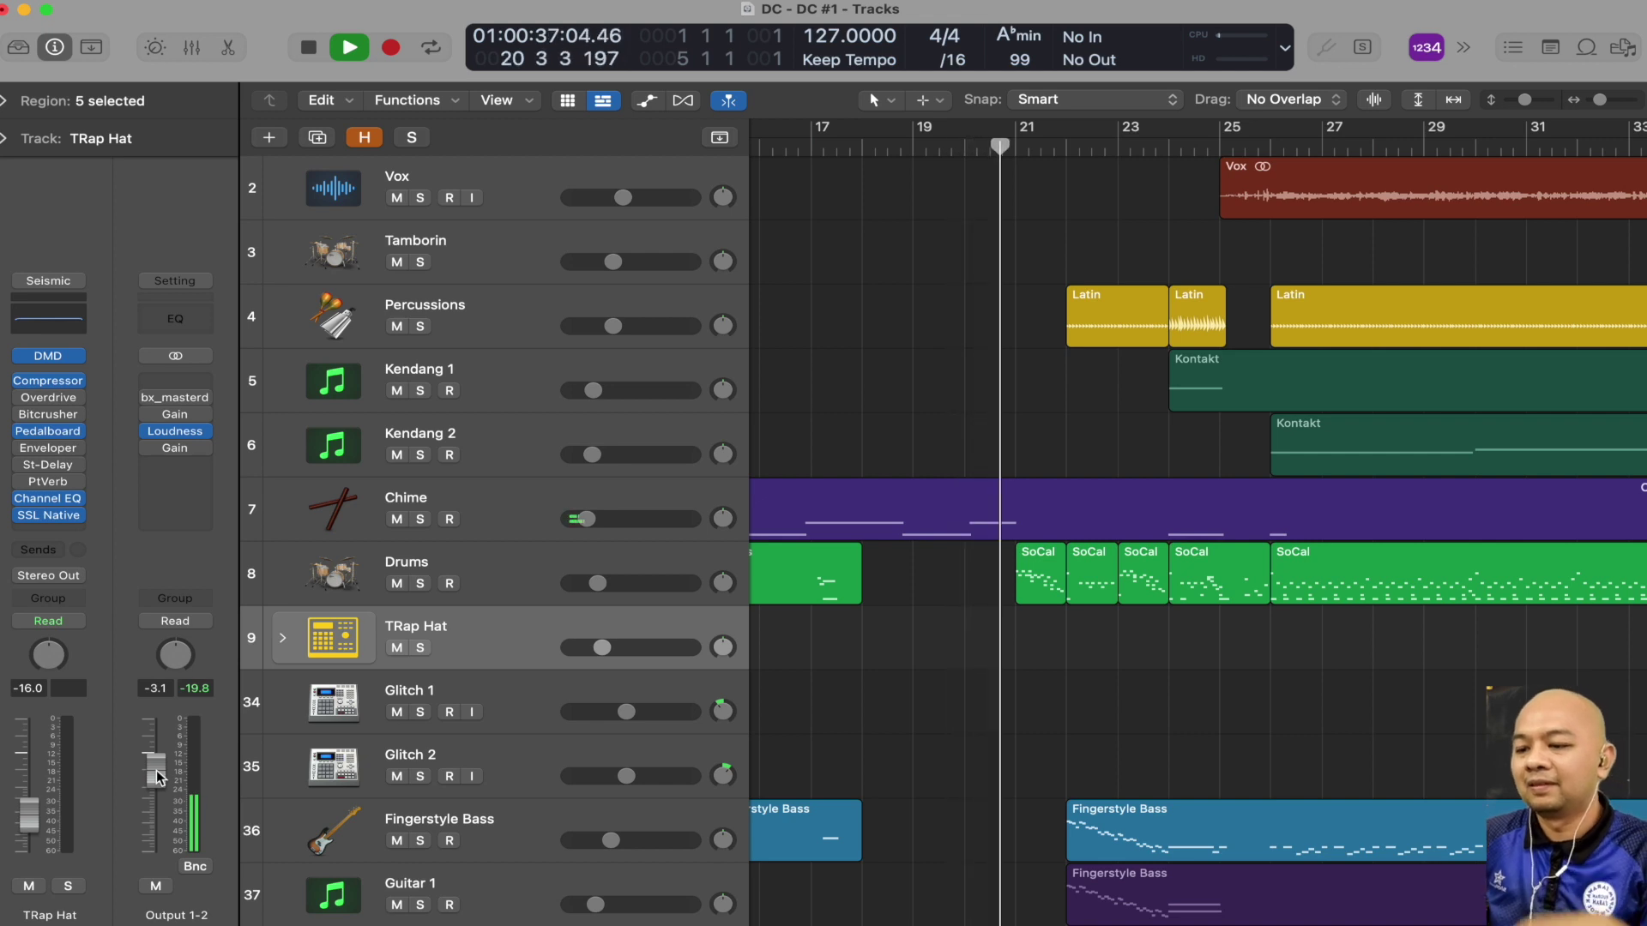
key(space)
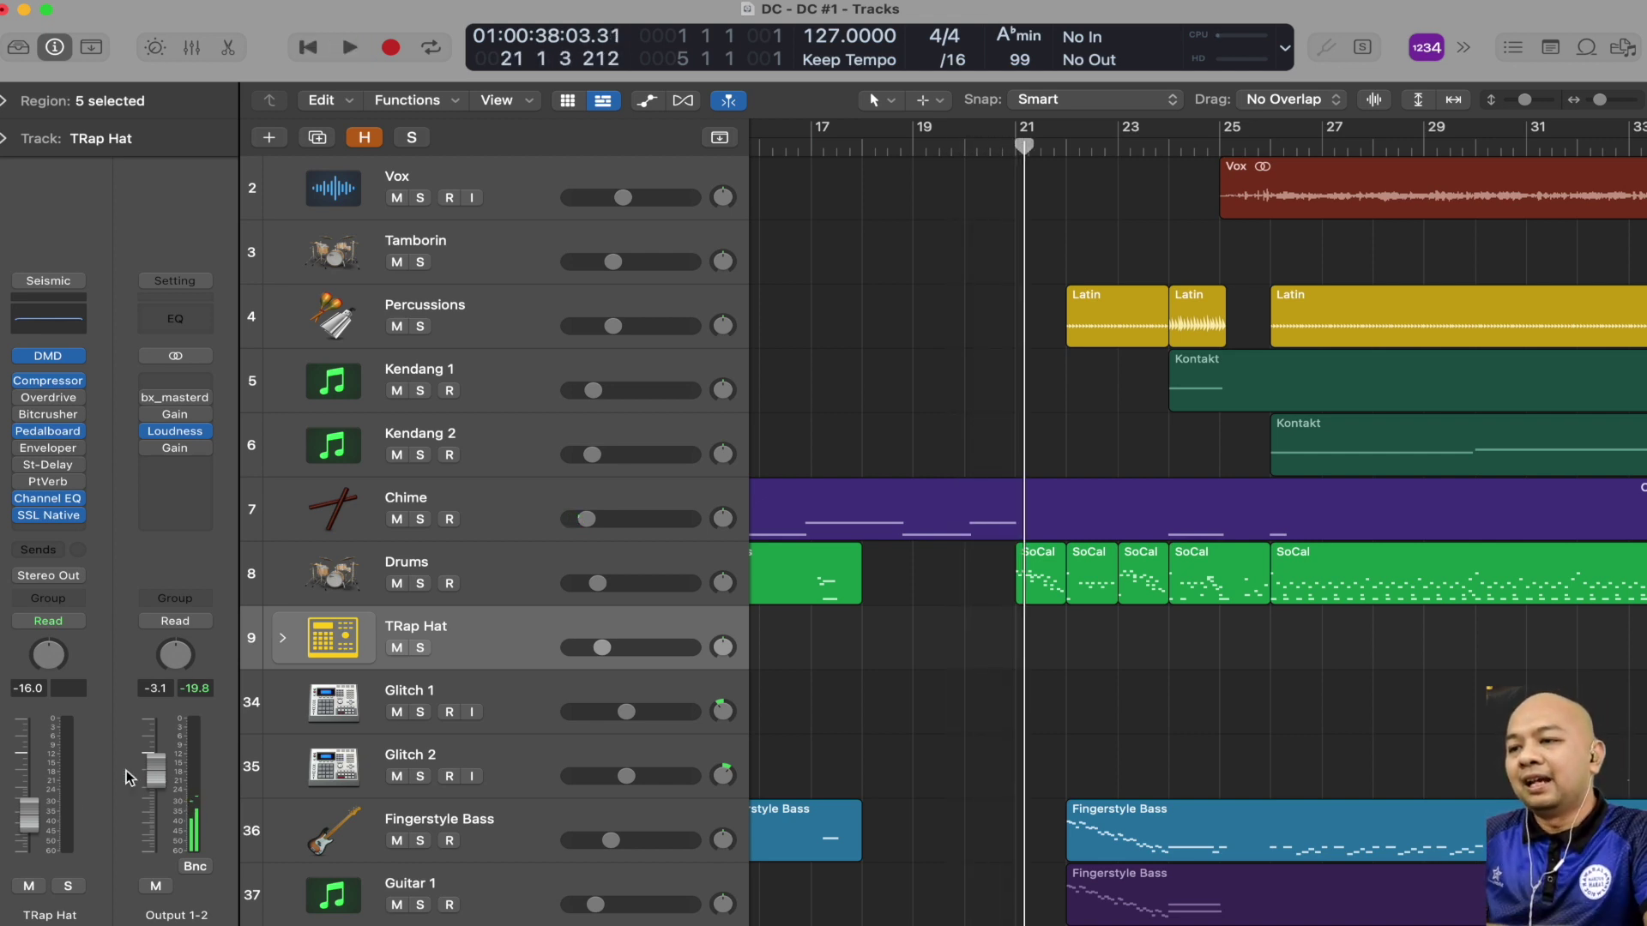
Step: Return to the song's beginning and examine the Pads 1 and Pads 2 tracks used in the intro
key(Return)
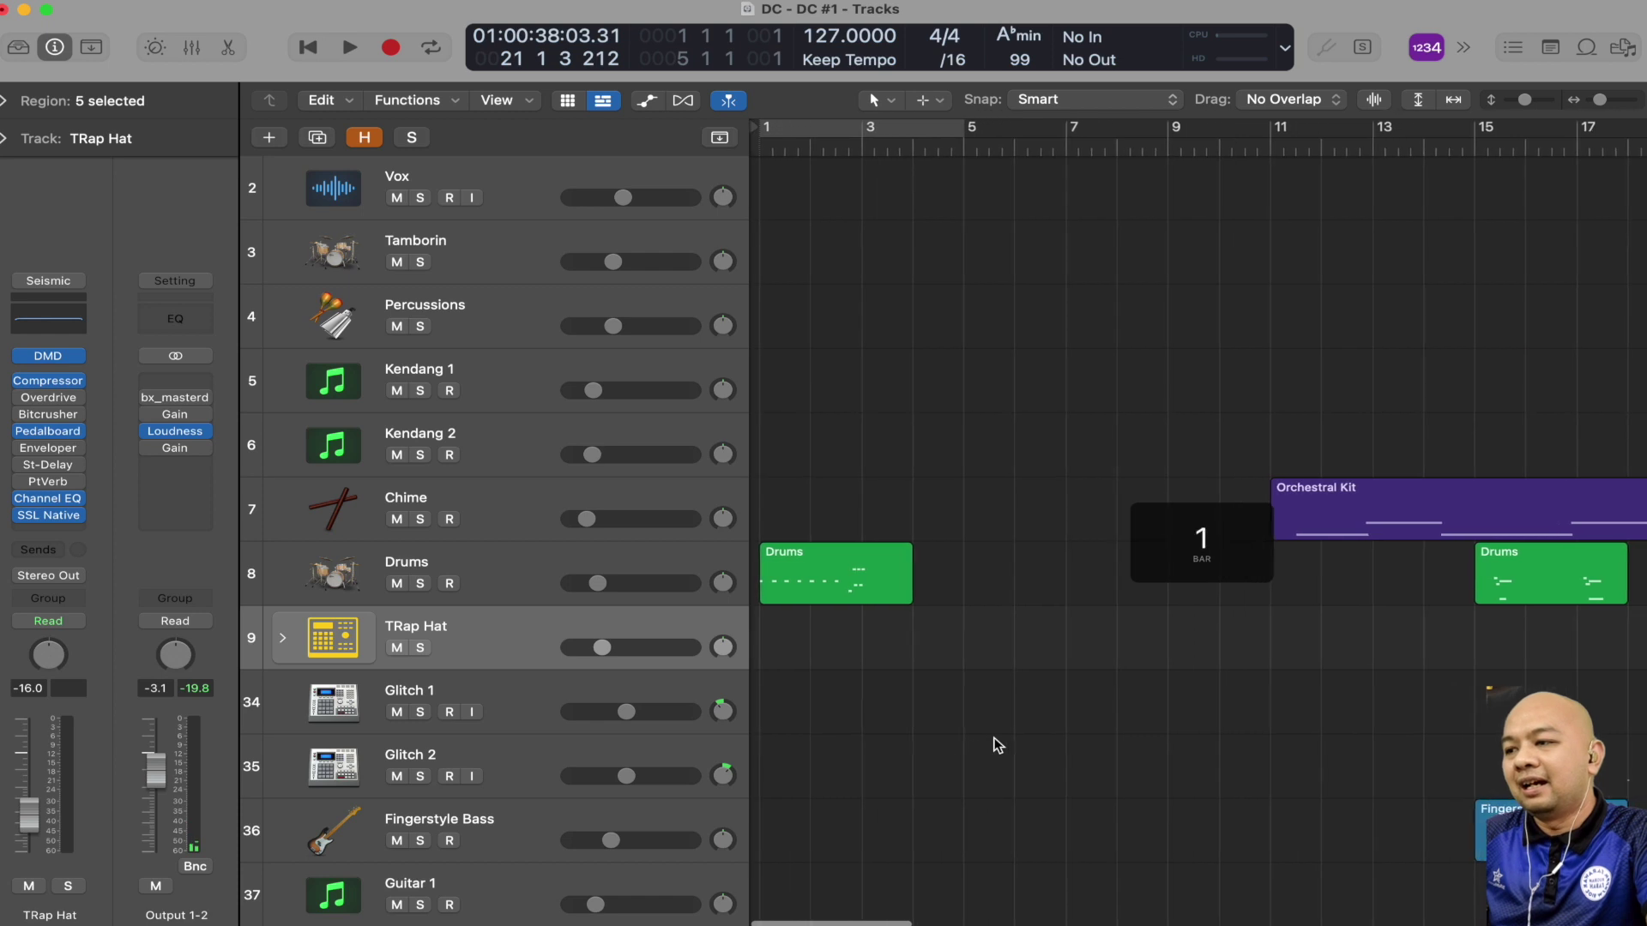
scroll(995, 743, down, 8)
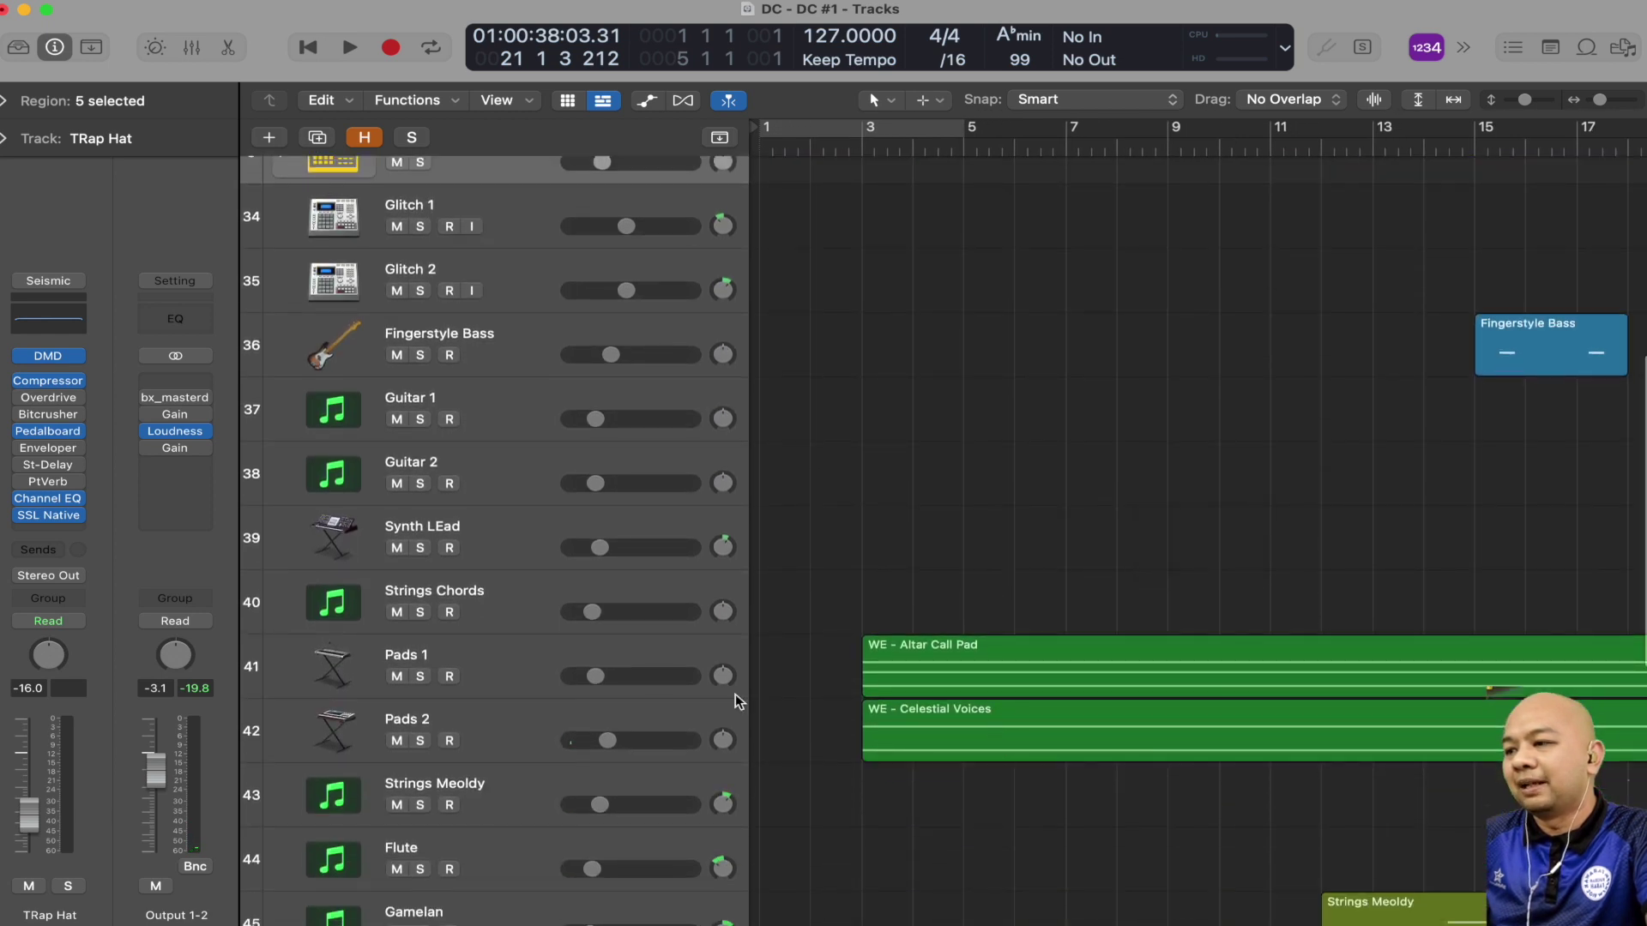
click(513, 652)
click(508, 720)
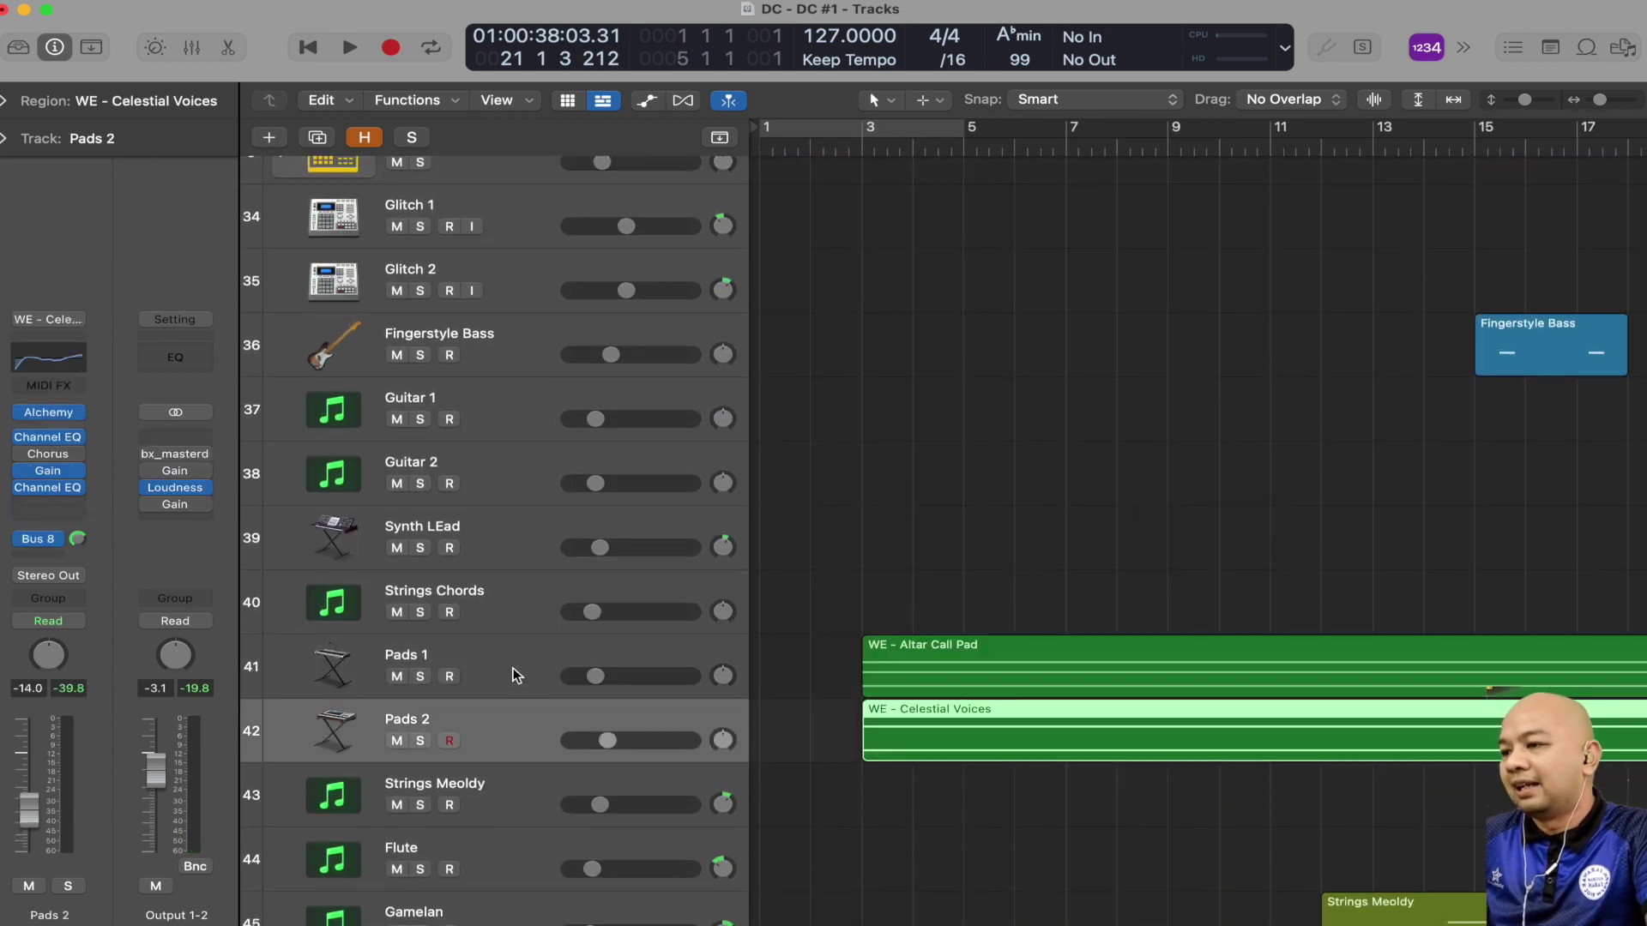
click(512, 686)
click(515, 721)
scroll(916, 712, down, 3)
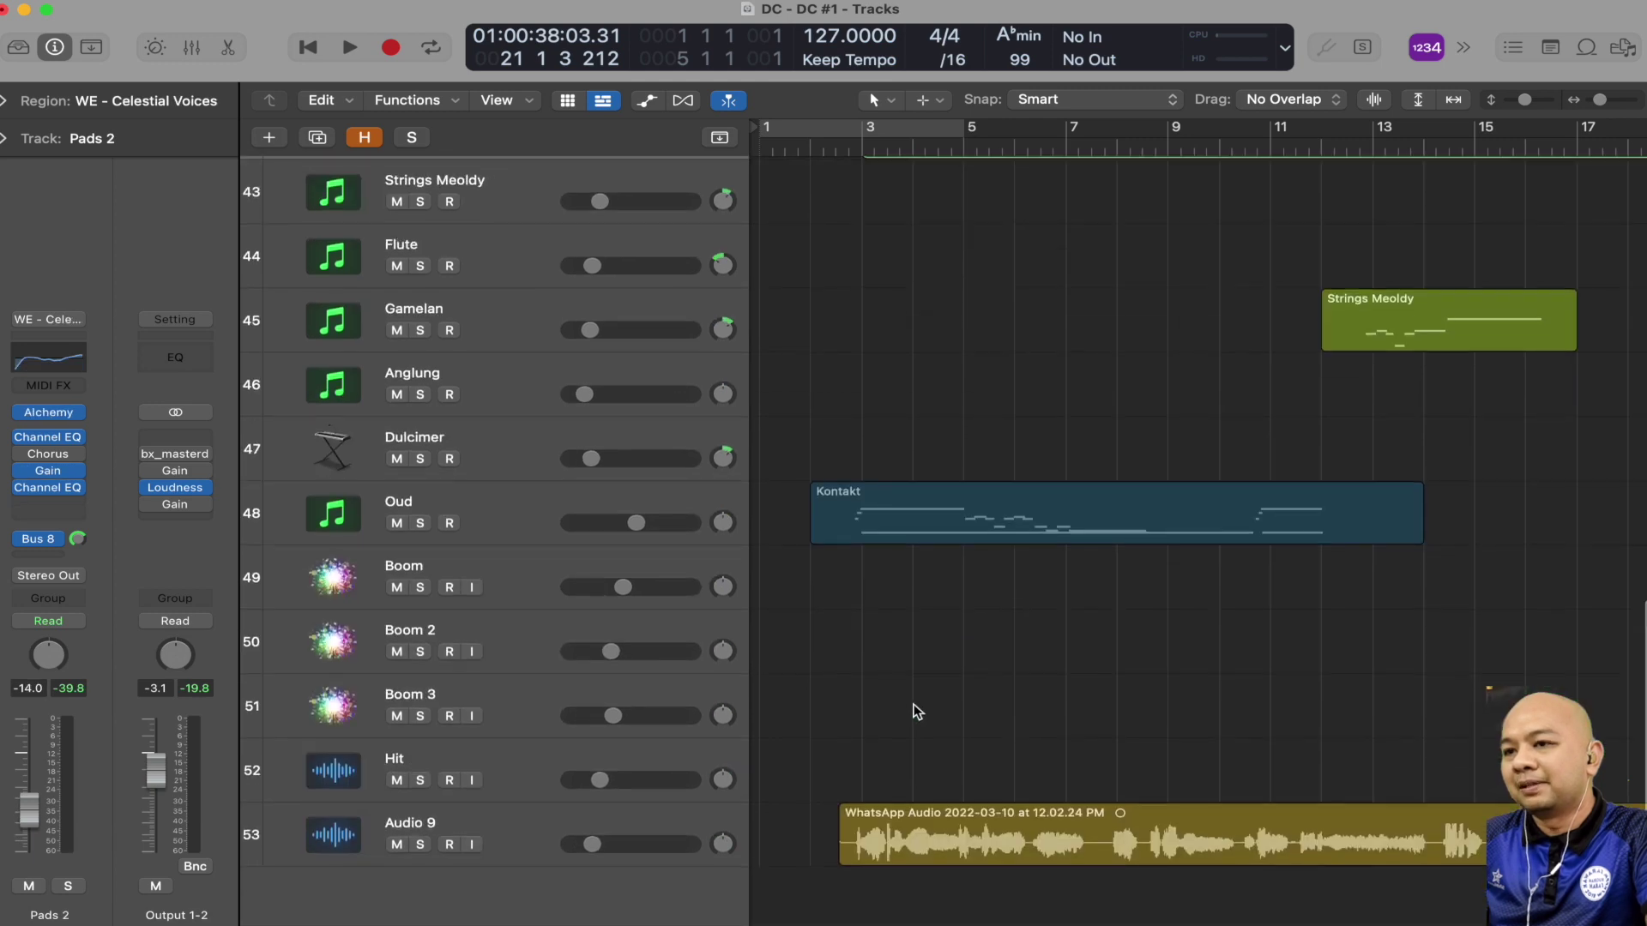
Step: Examine the Gamelan track's Kontakt instrument with its library list shown and Quick-Load pane hidden, and close the plug-in window
click(547, 355)
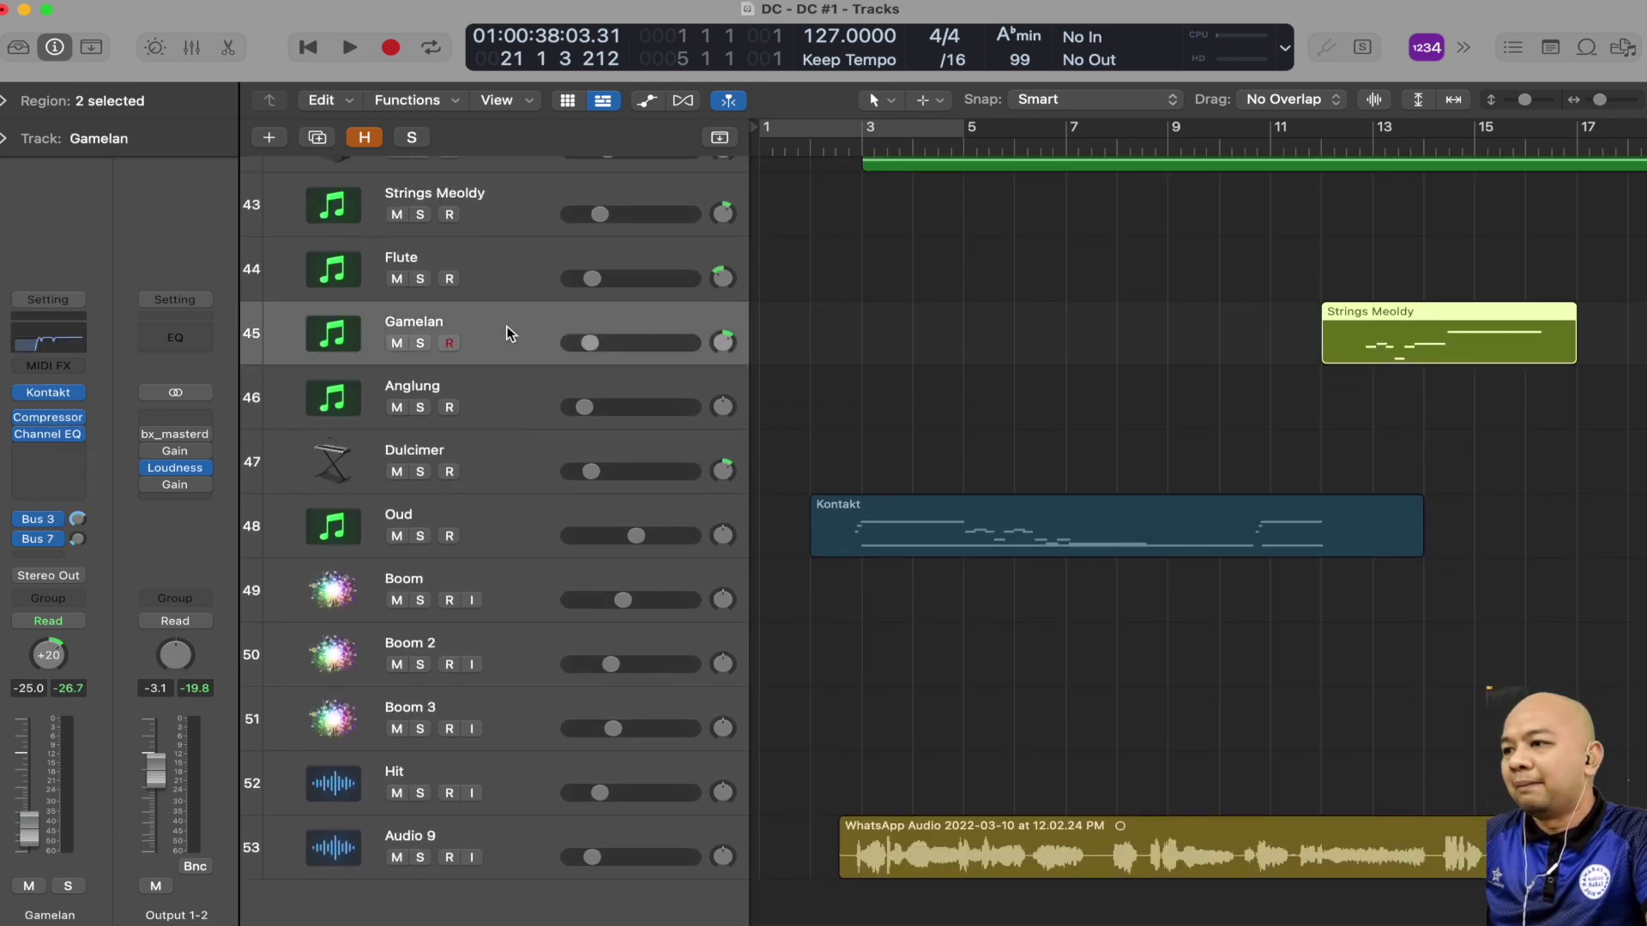
click(50, 394)
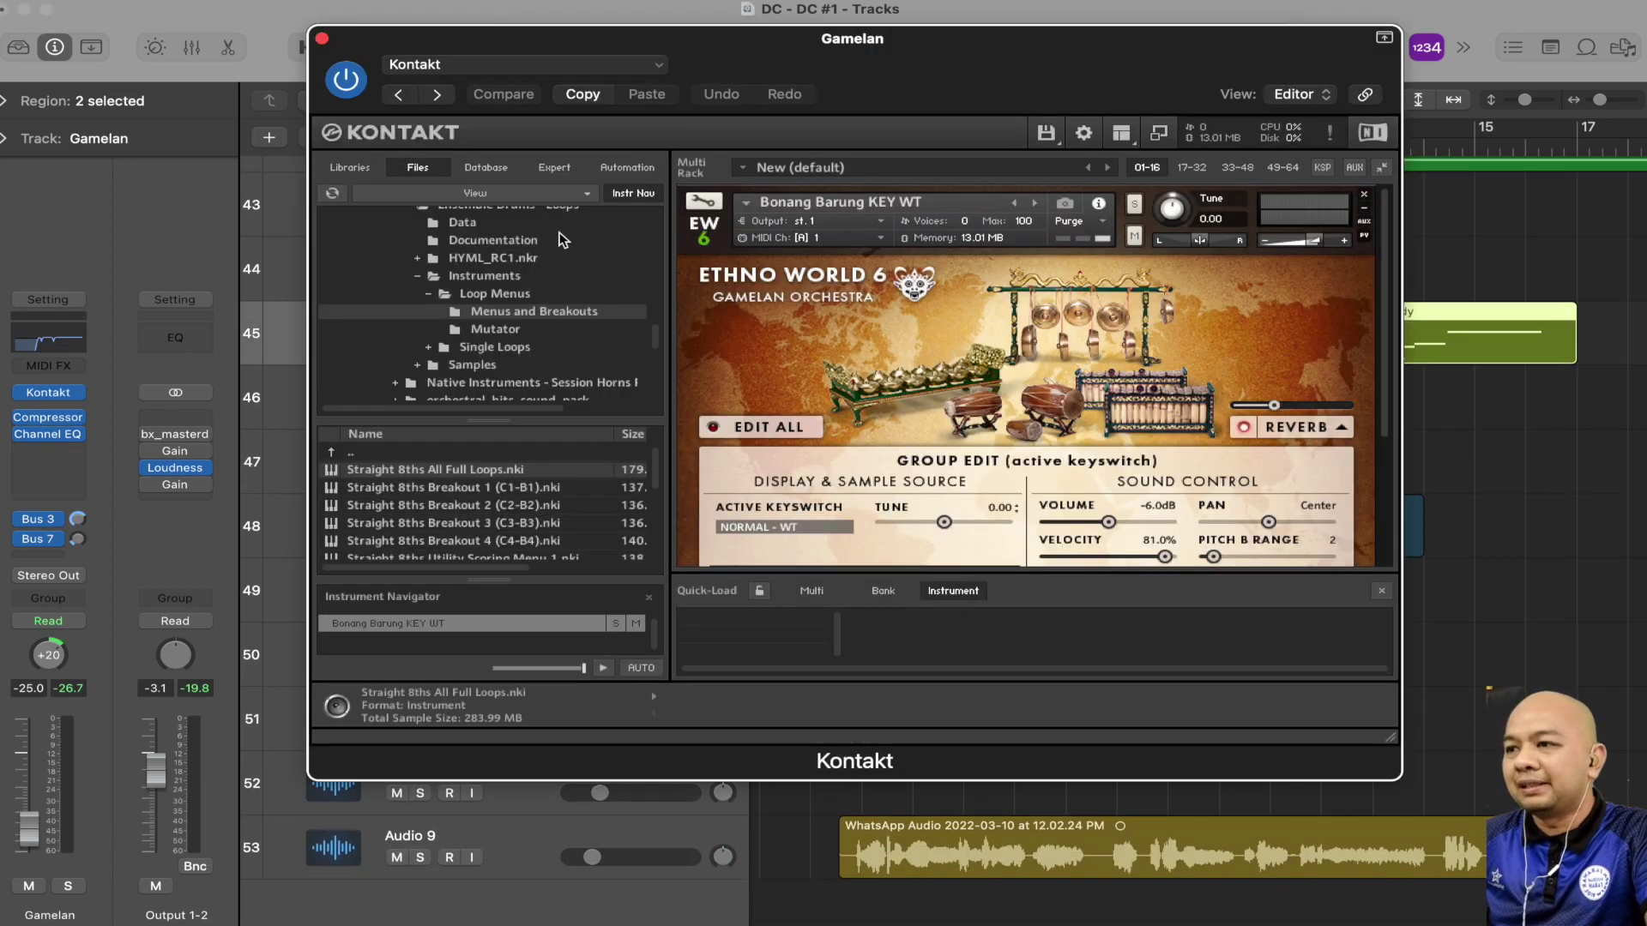
click(353, 168)
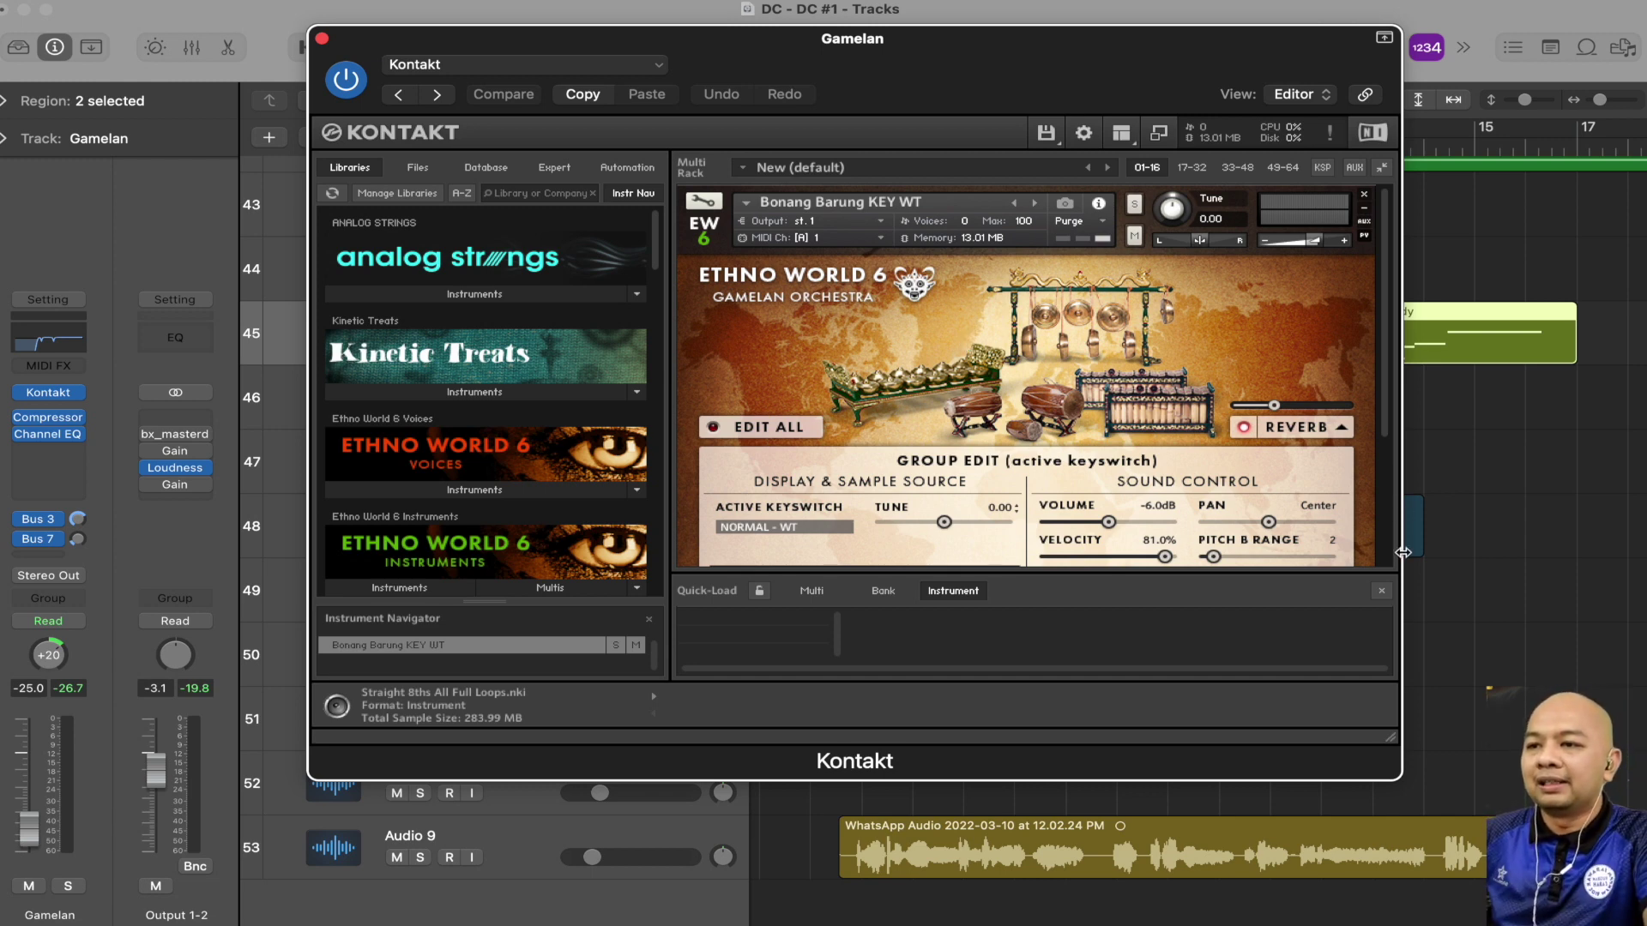
click(1381, 590)
scroll(1368, 540, down, 3)
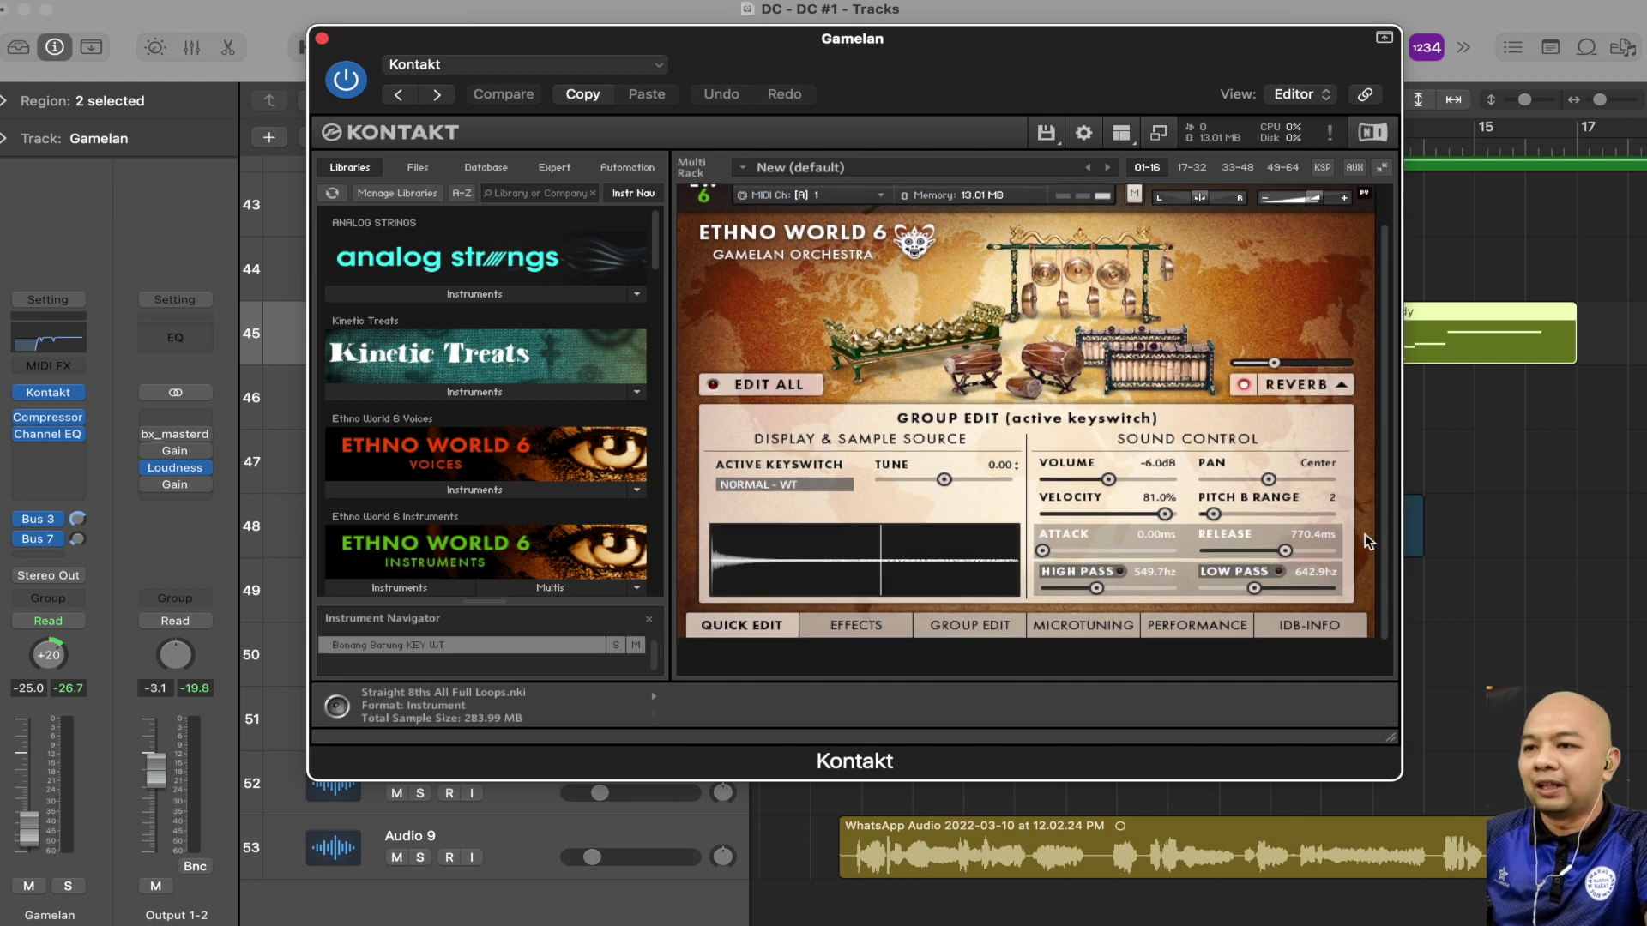
scroll(1365, 533, up, 1)
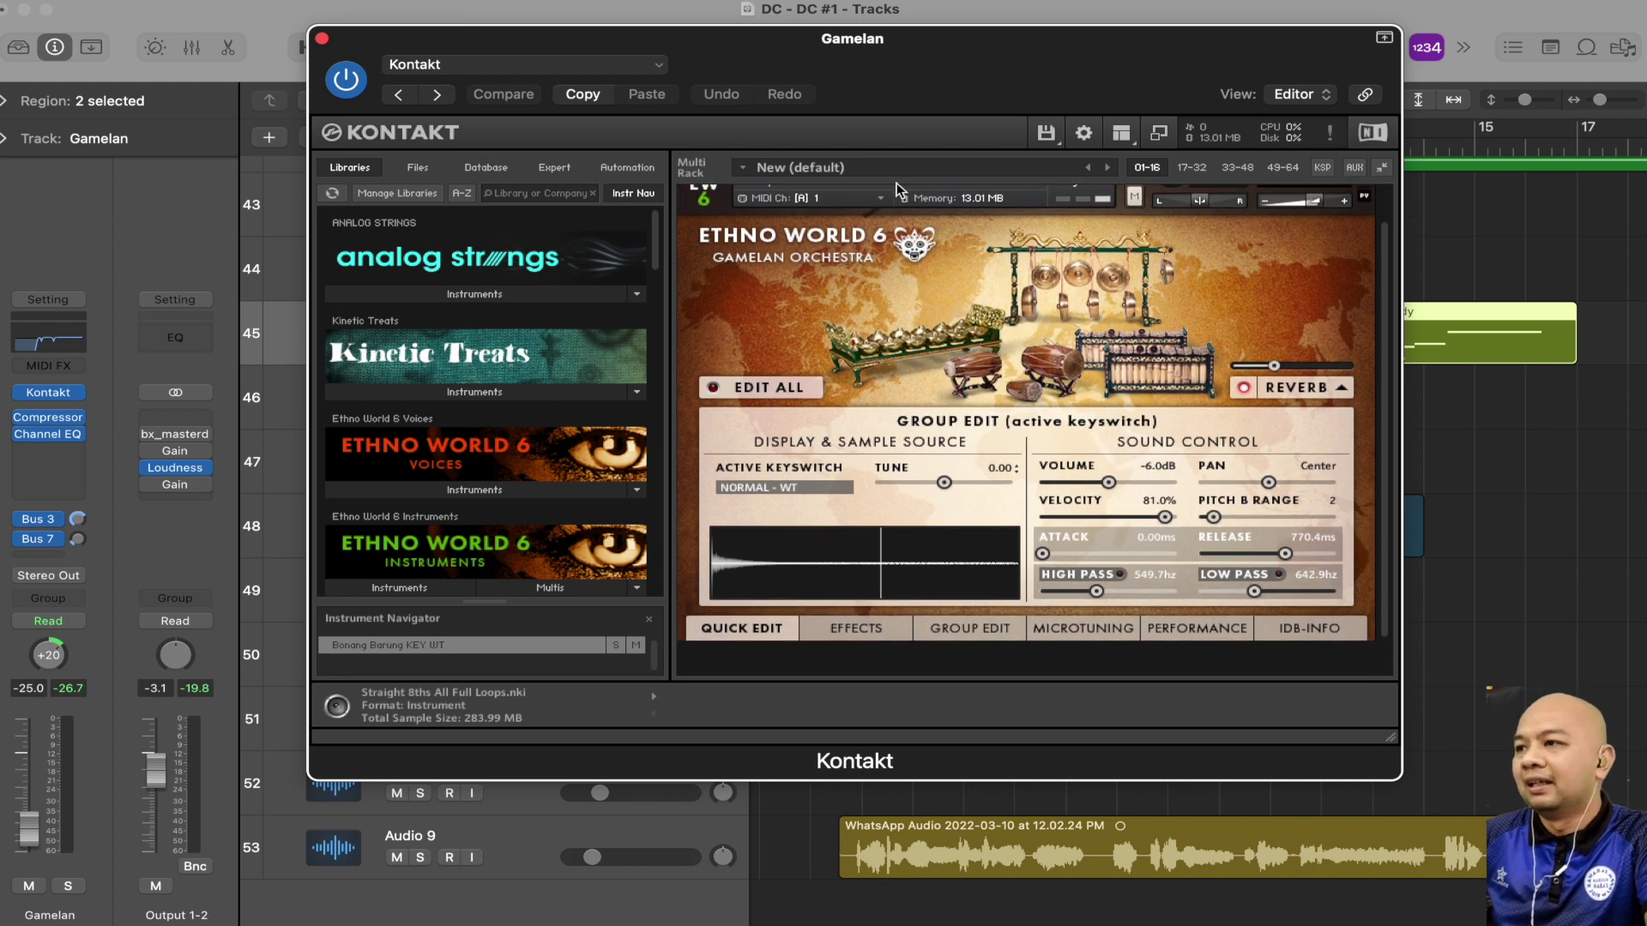
click(322, 39)
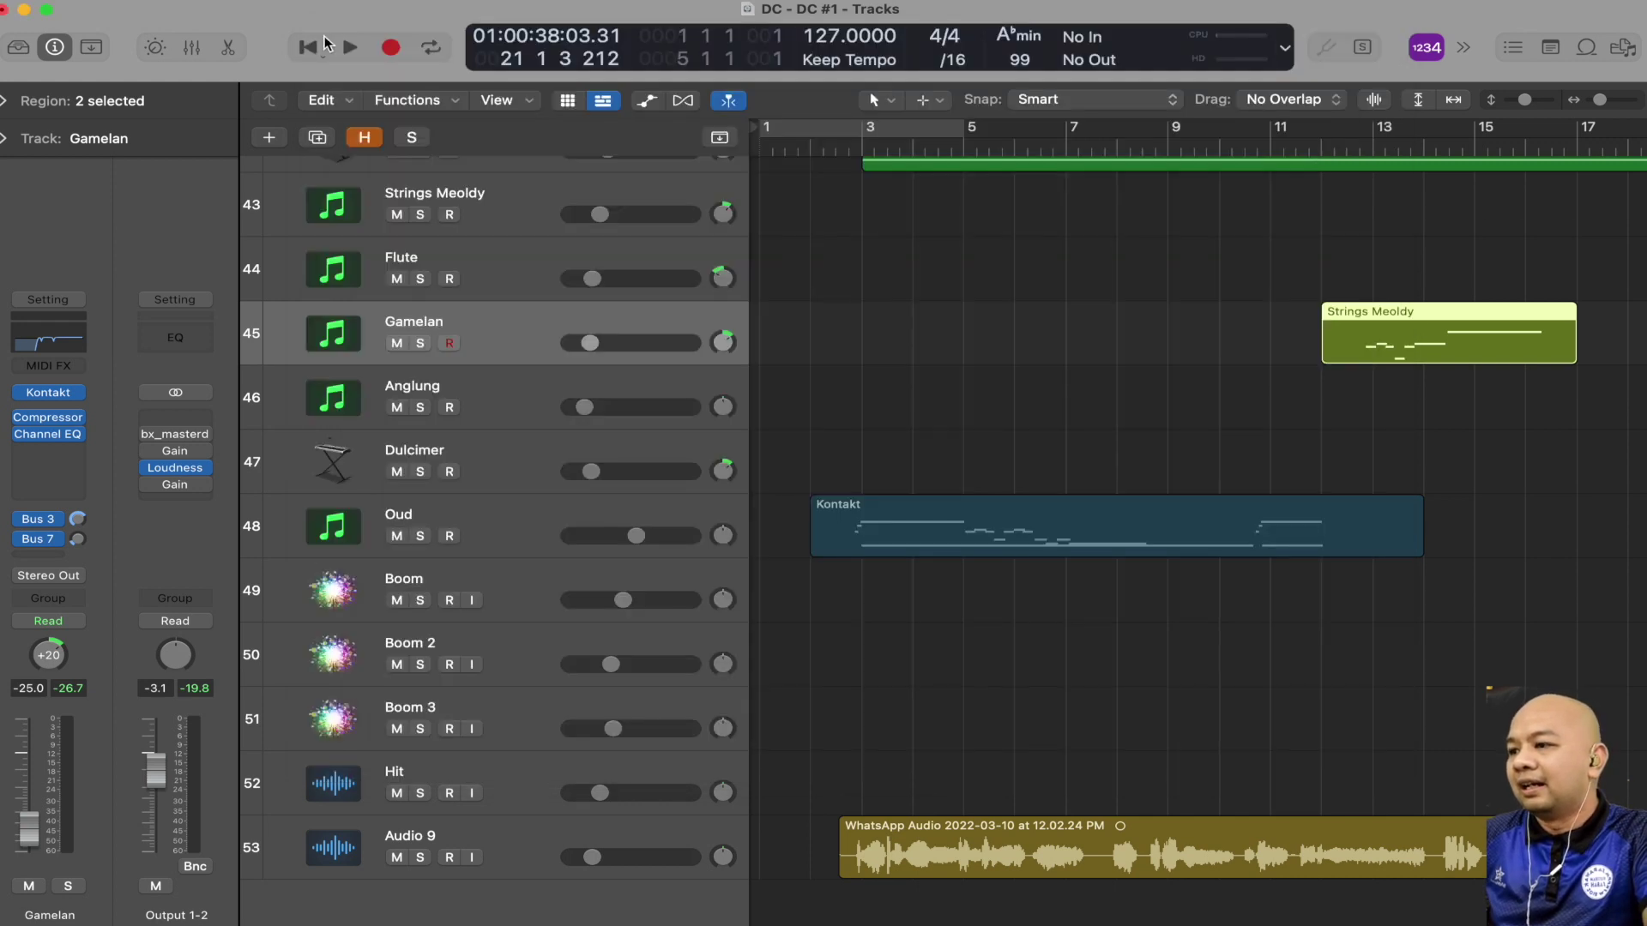
Step: Solo the Oud track and audition its Kontakt region from about bar 2 and again from about bar 10
click(502, 520)
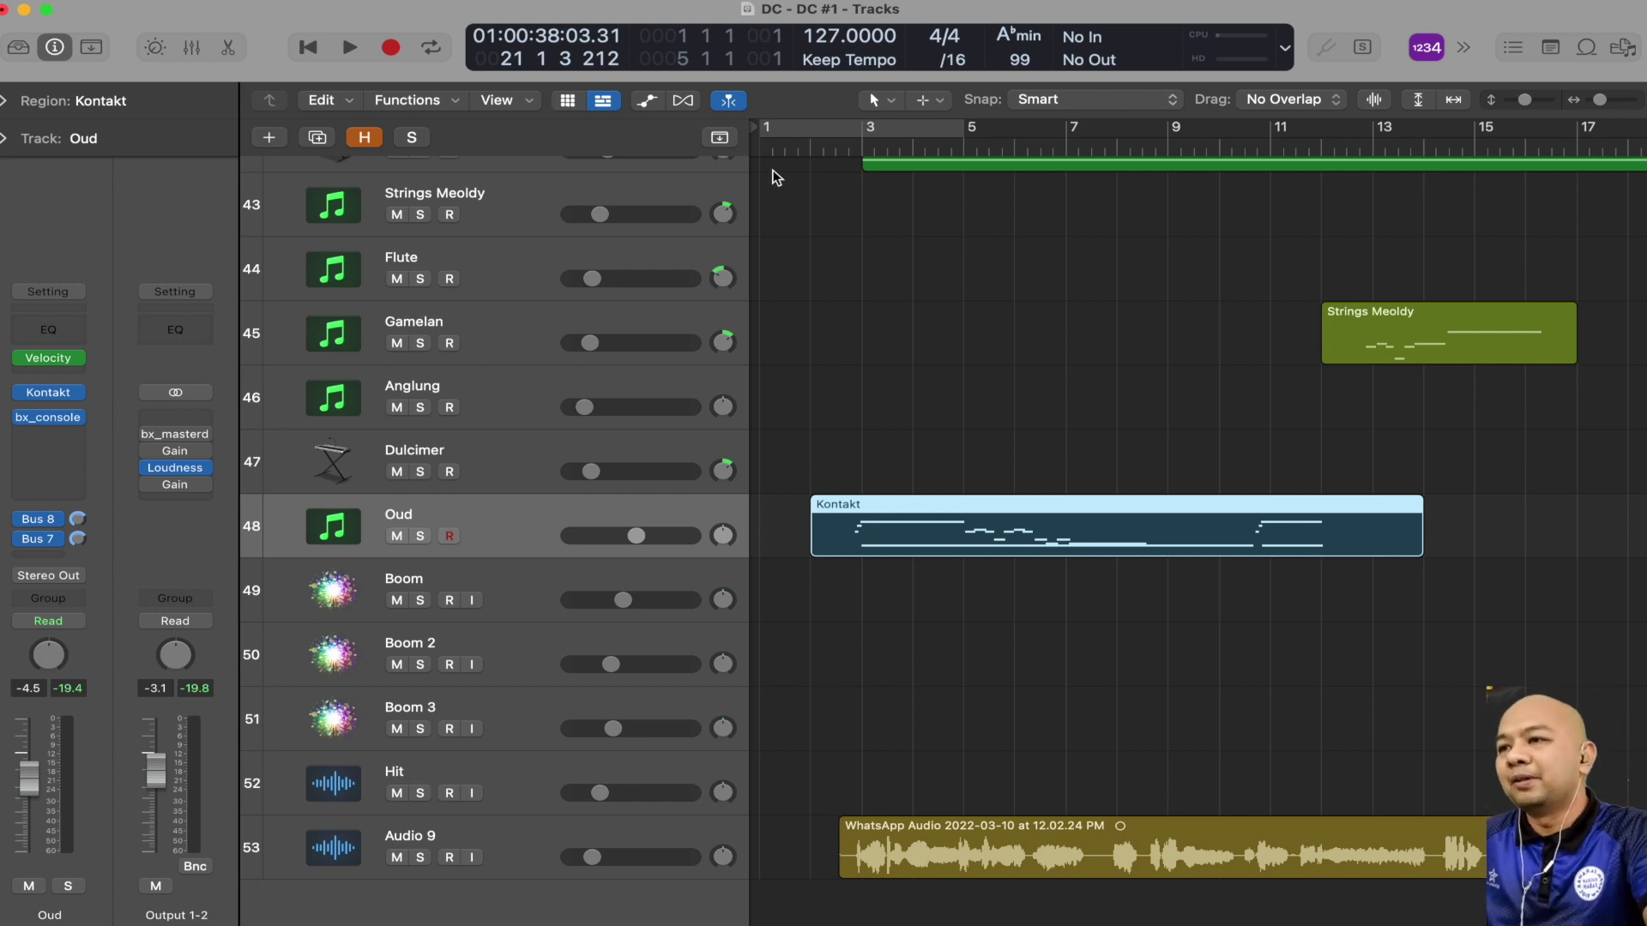
click(836, 154)
key(space)
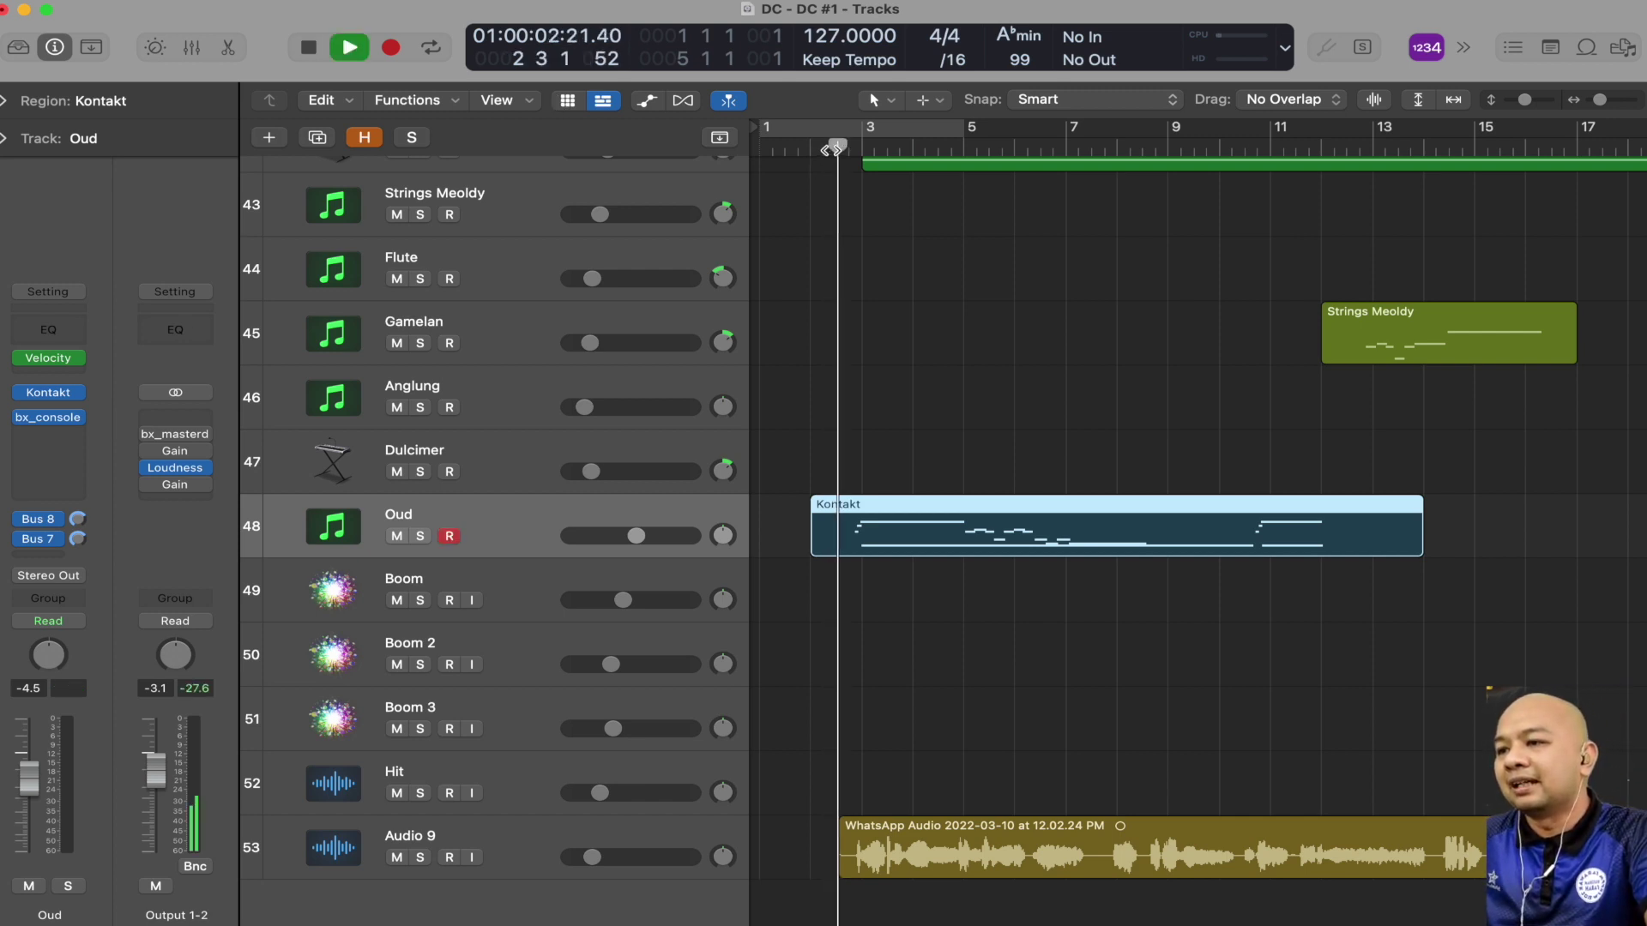
key(s)
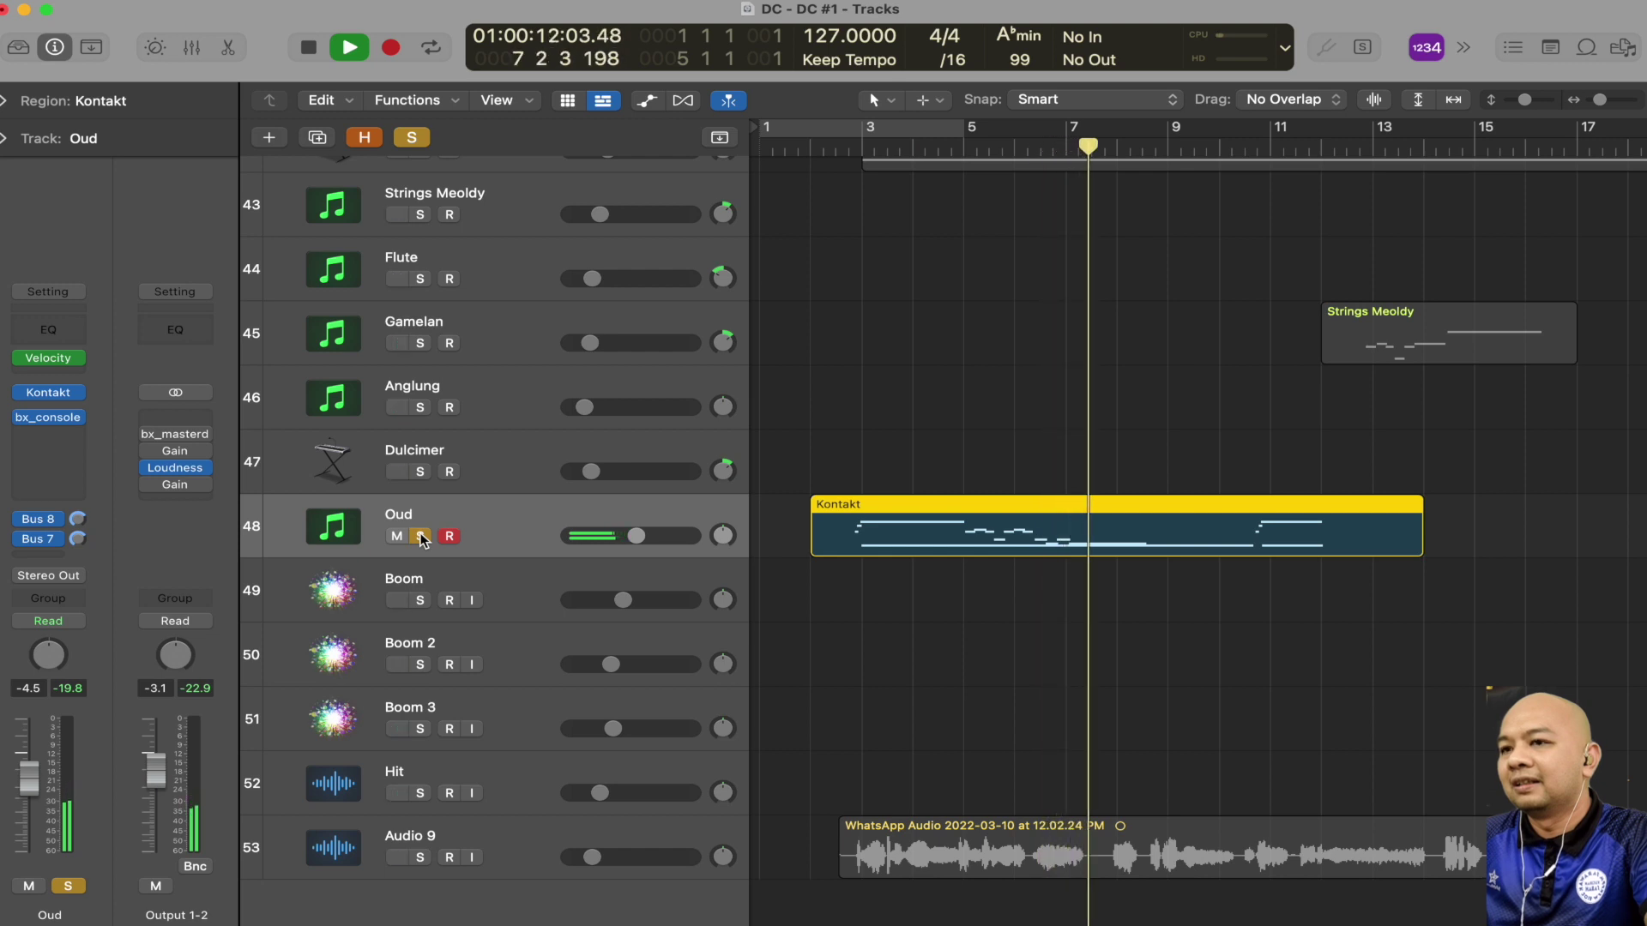
click(1244, 154)
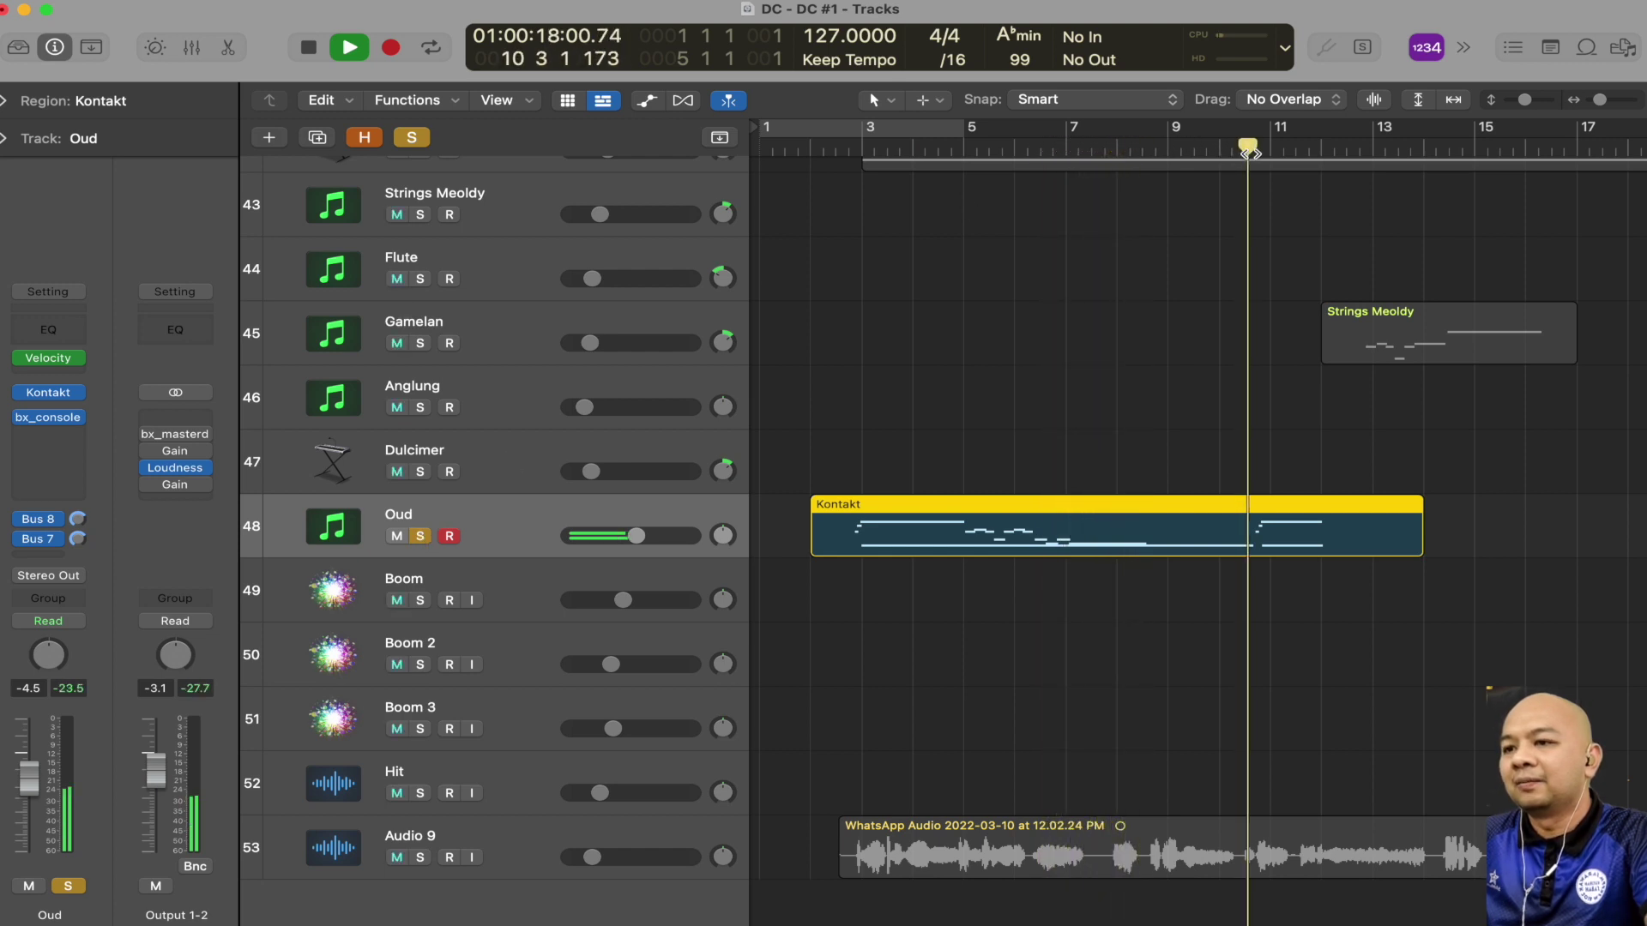
key(space)
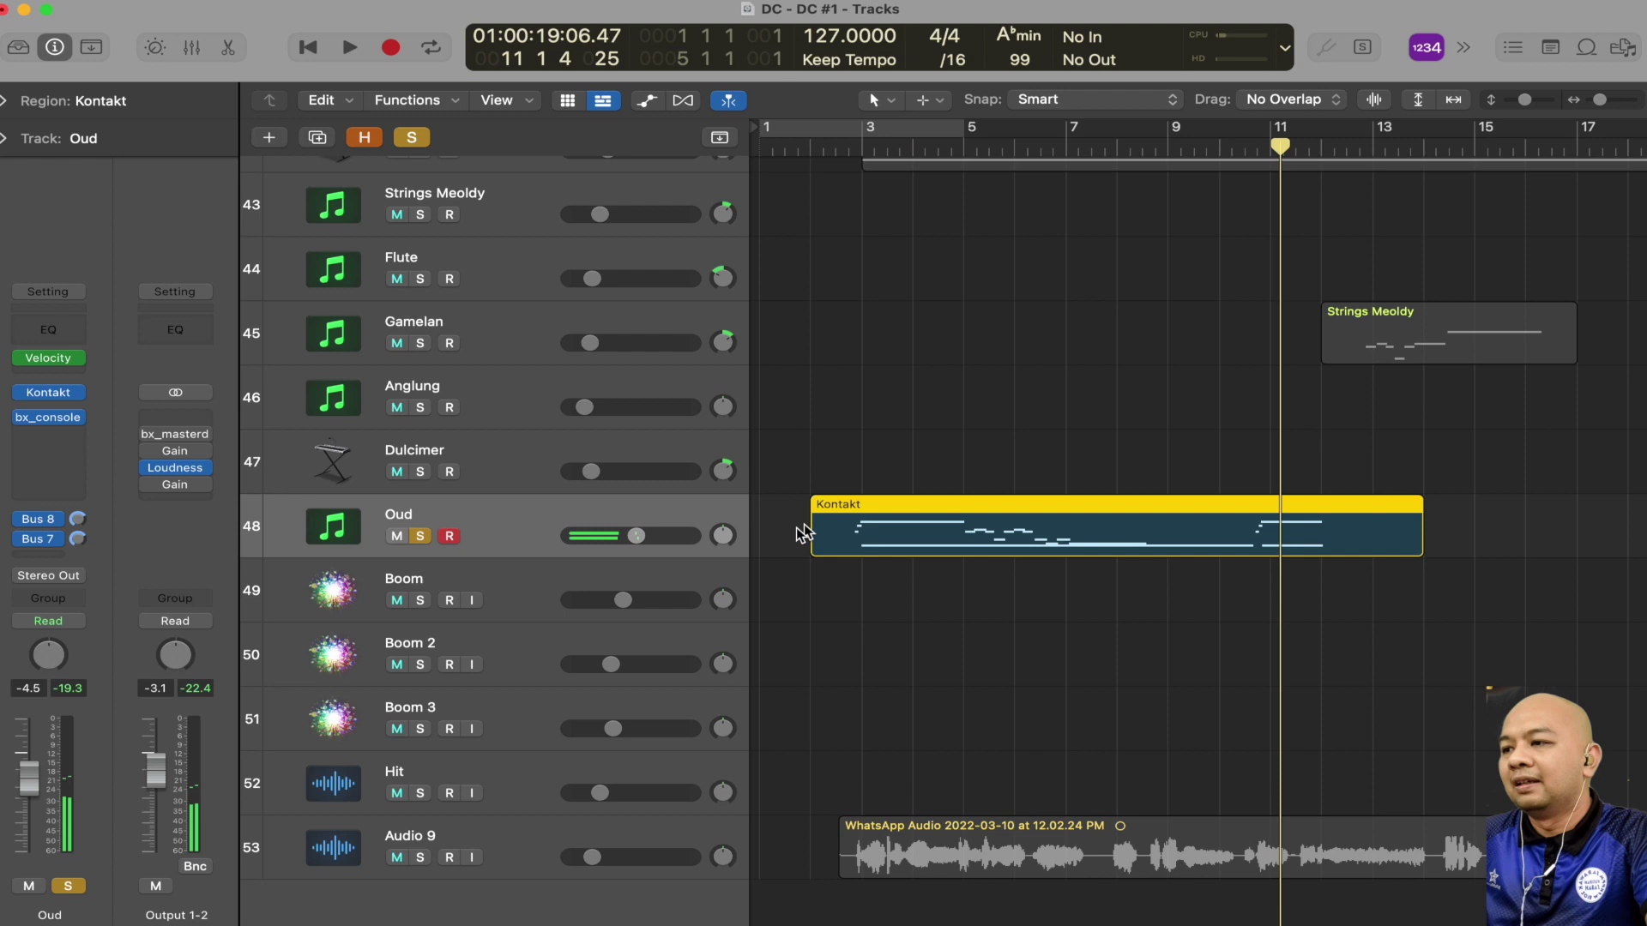
Step: Switch the solo from Oud to Gamelan, audition its Strings Meoldy region, and clear the solo
click(421, 536)
click(419, 343)
key(space)
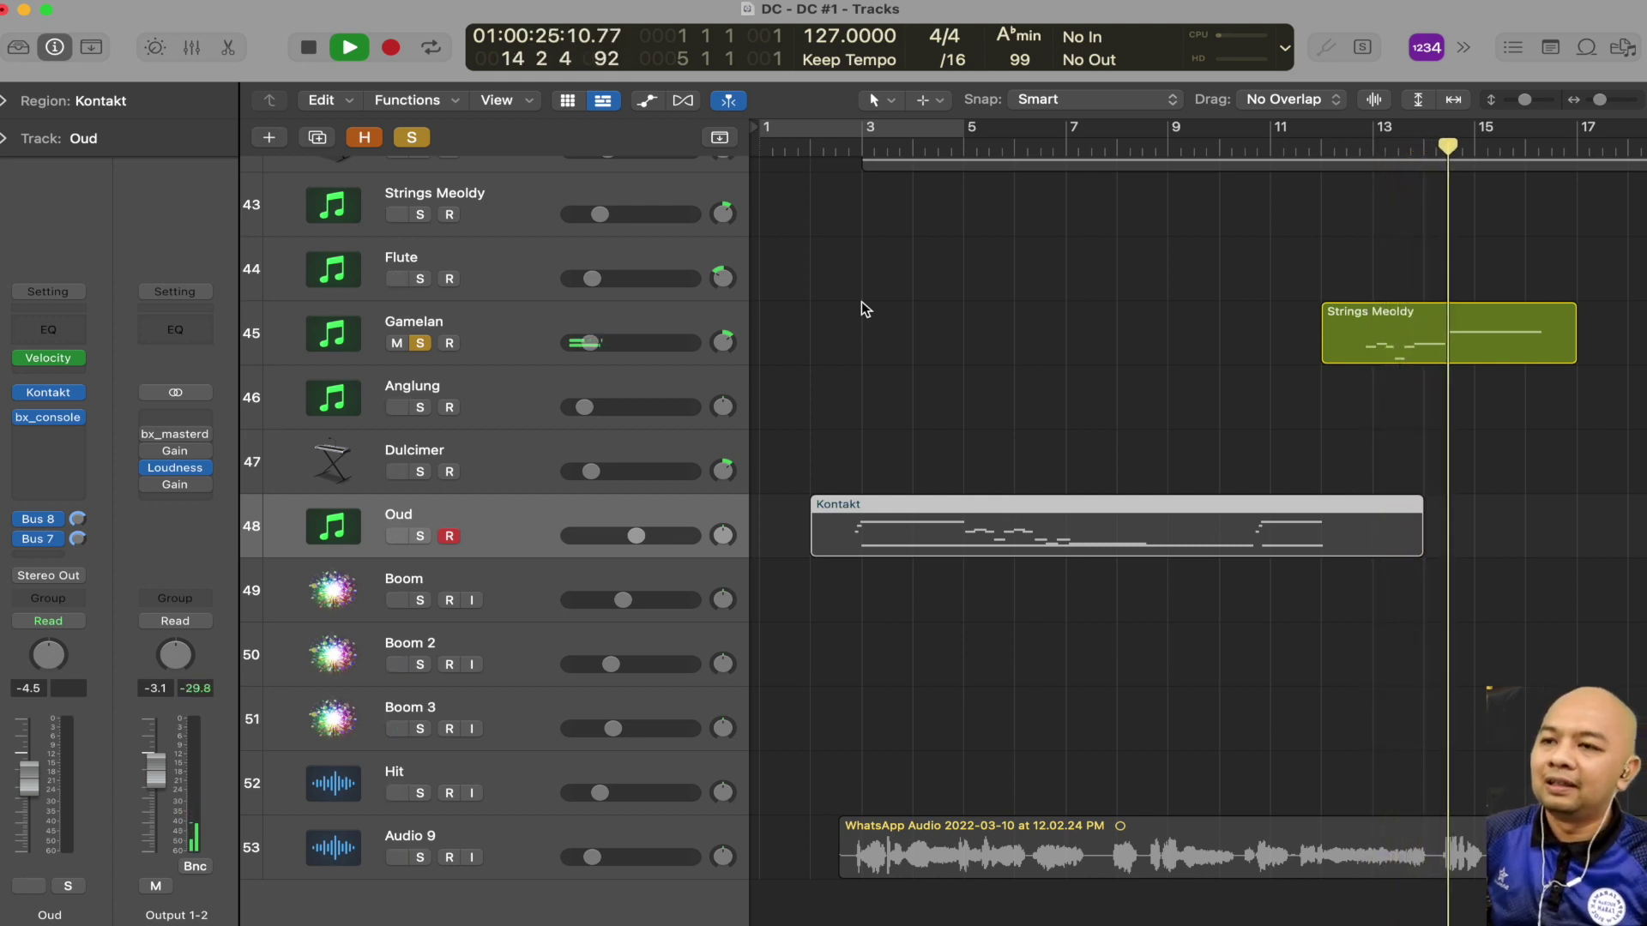
key(space)
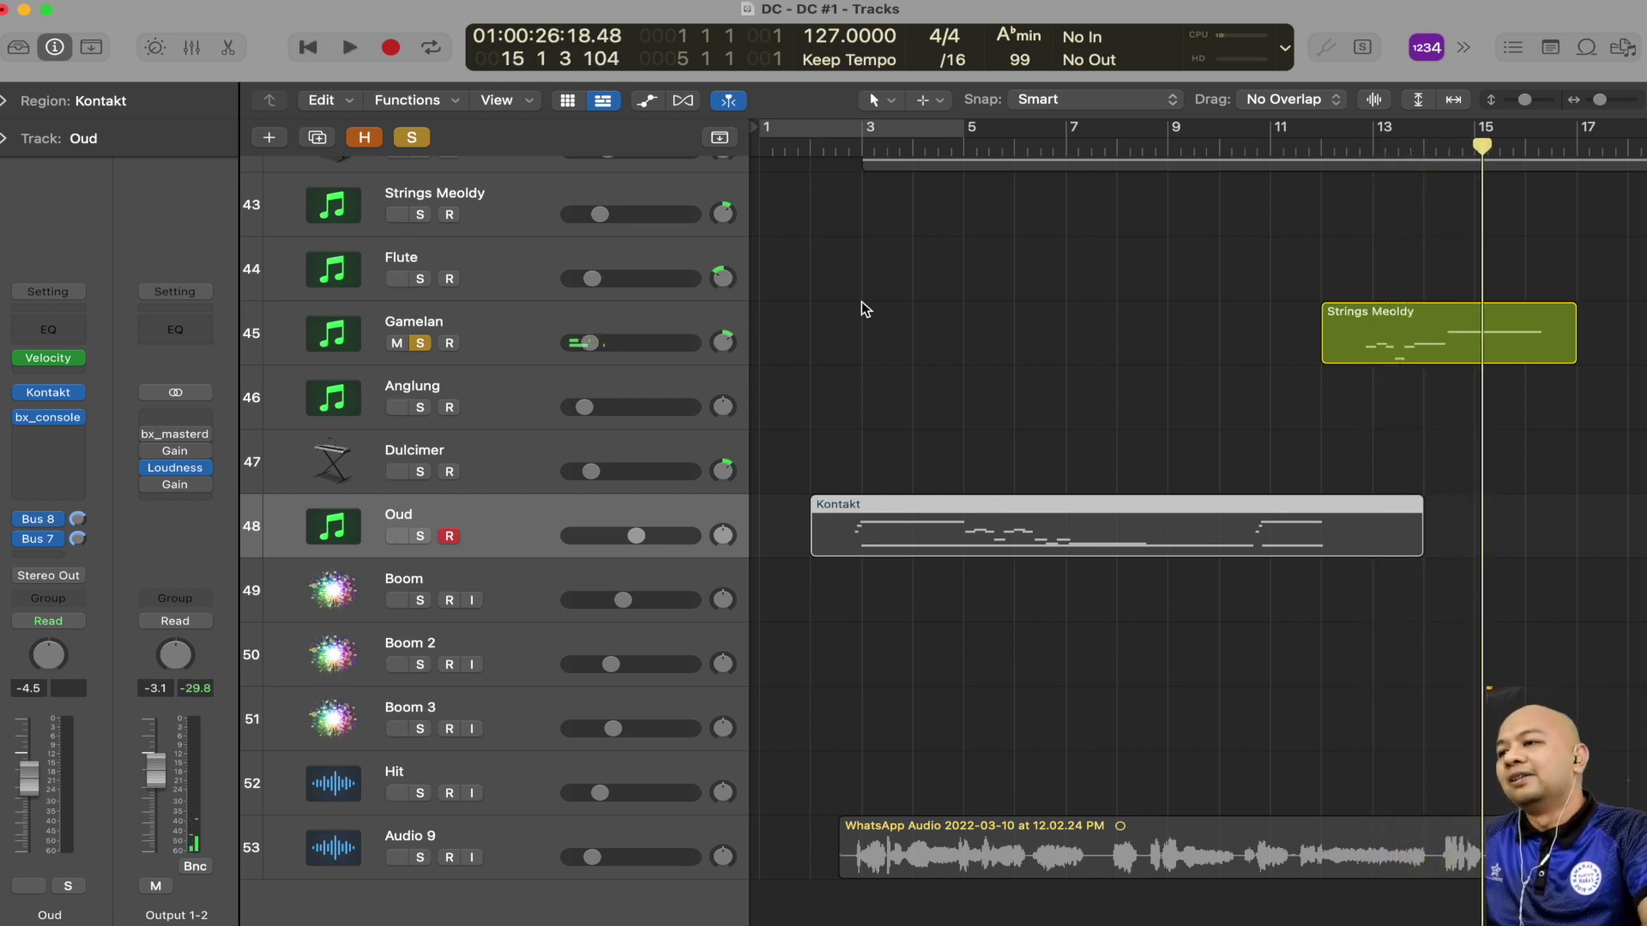
click(422, 344)
Step: Play the full arrangement from bar 20 to hear the section where the percussion, drums and bass enter
scroll(970, 427, up, 3)
scroll(970, 427, right, 8)
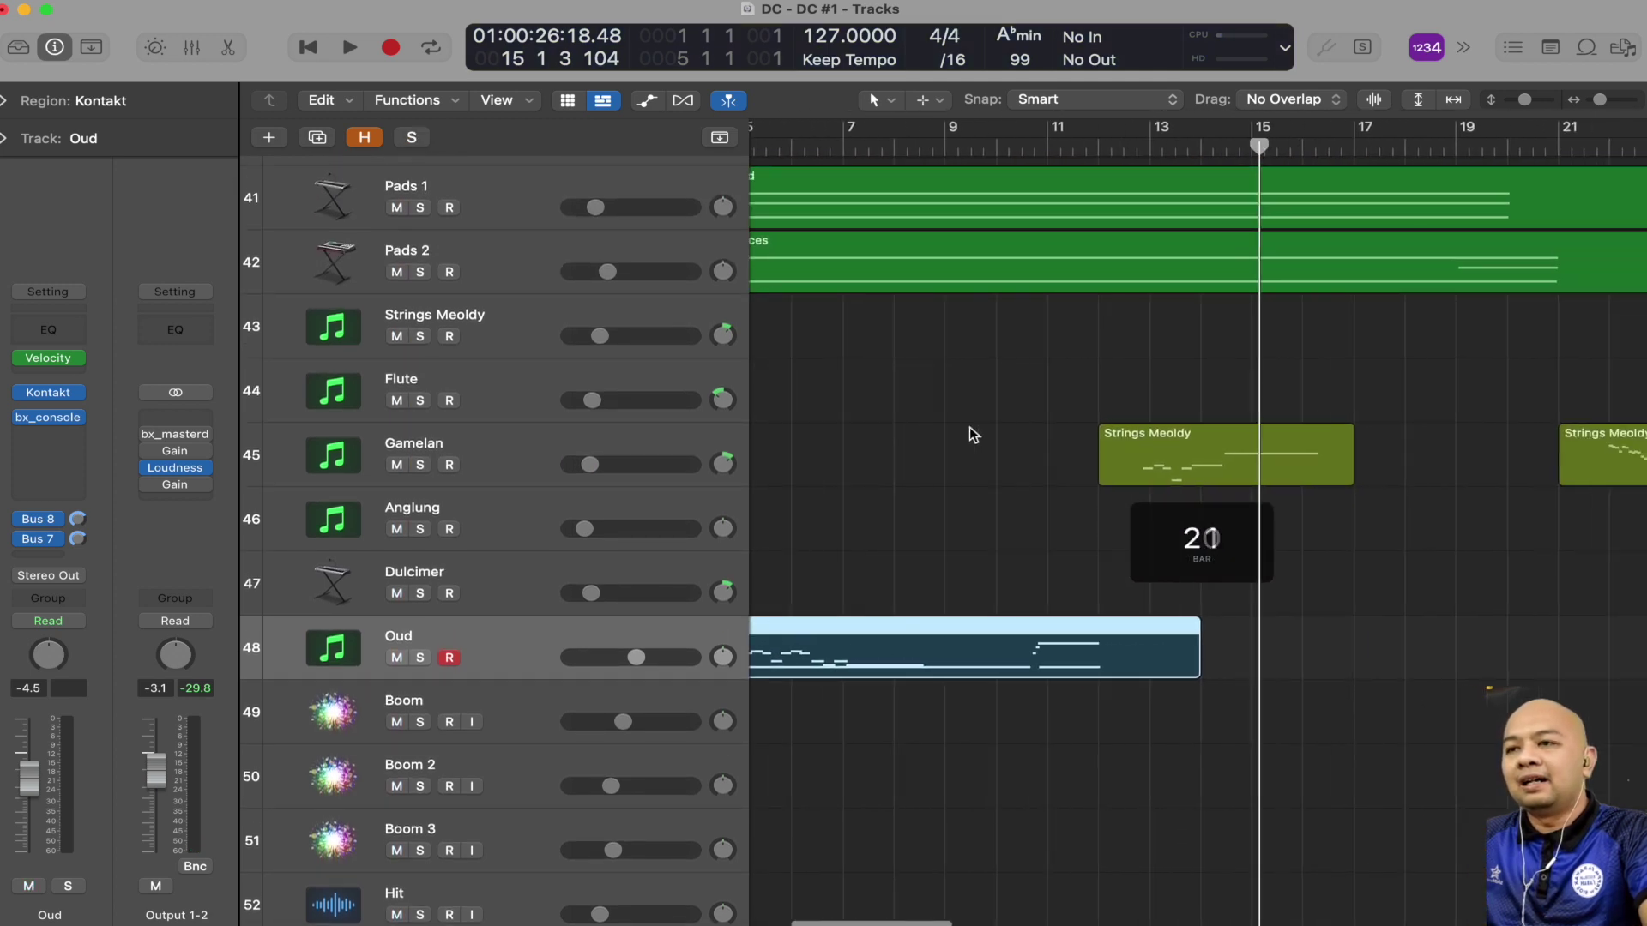
scroll(970, 427, up, 3)
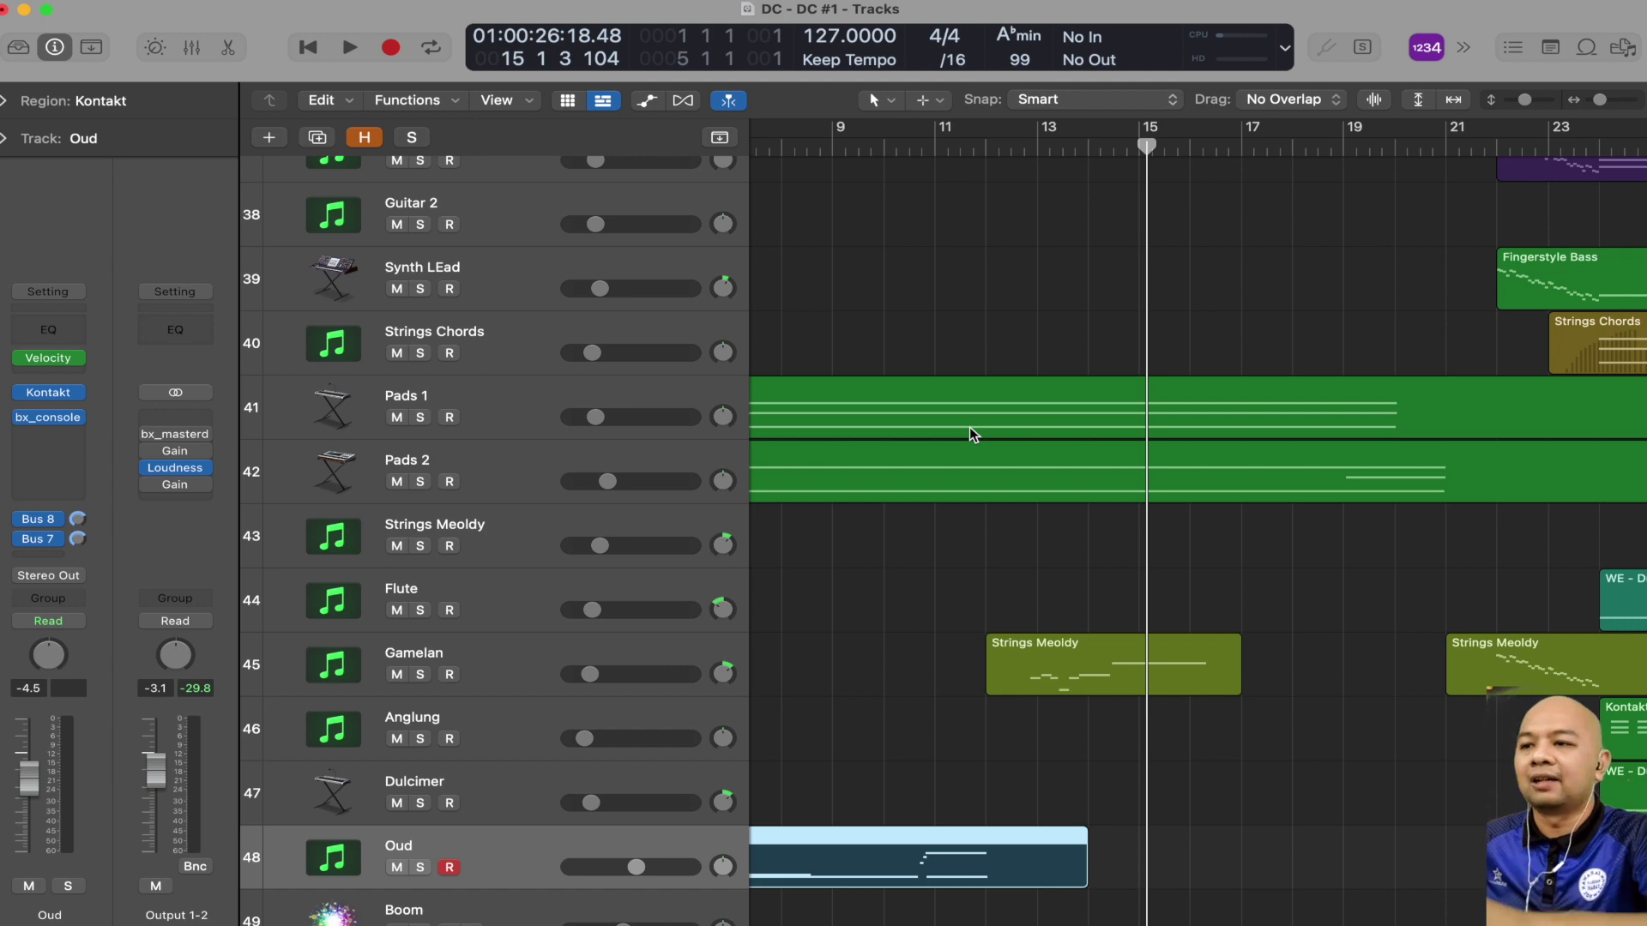
scroll(969, 426, up, 10)
scroll(969, 425, right, 5)
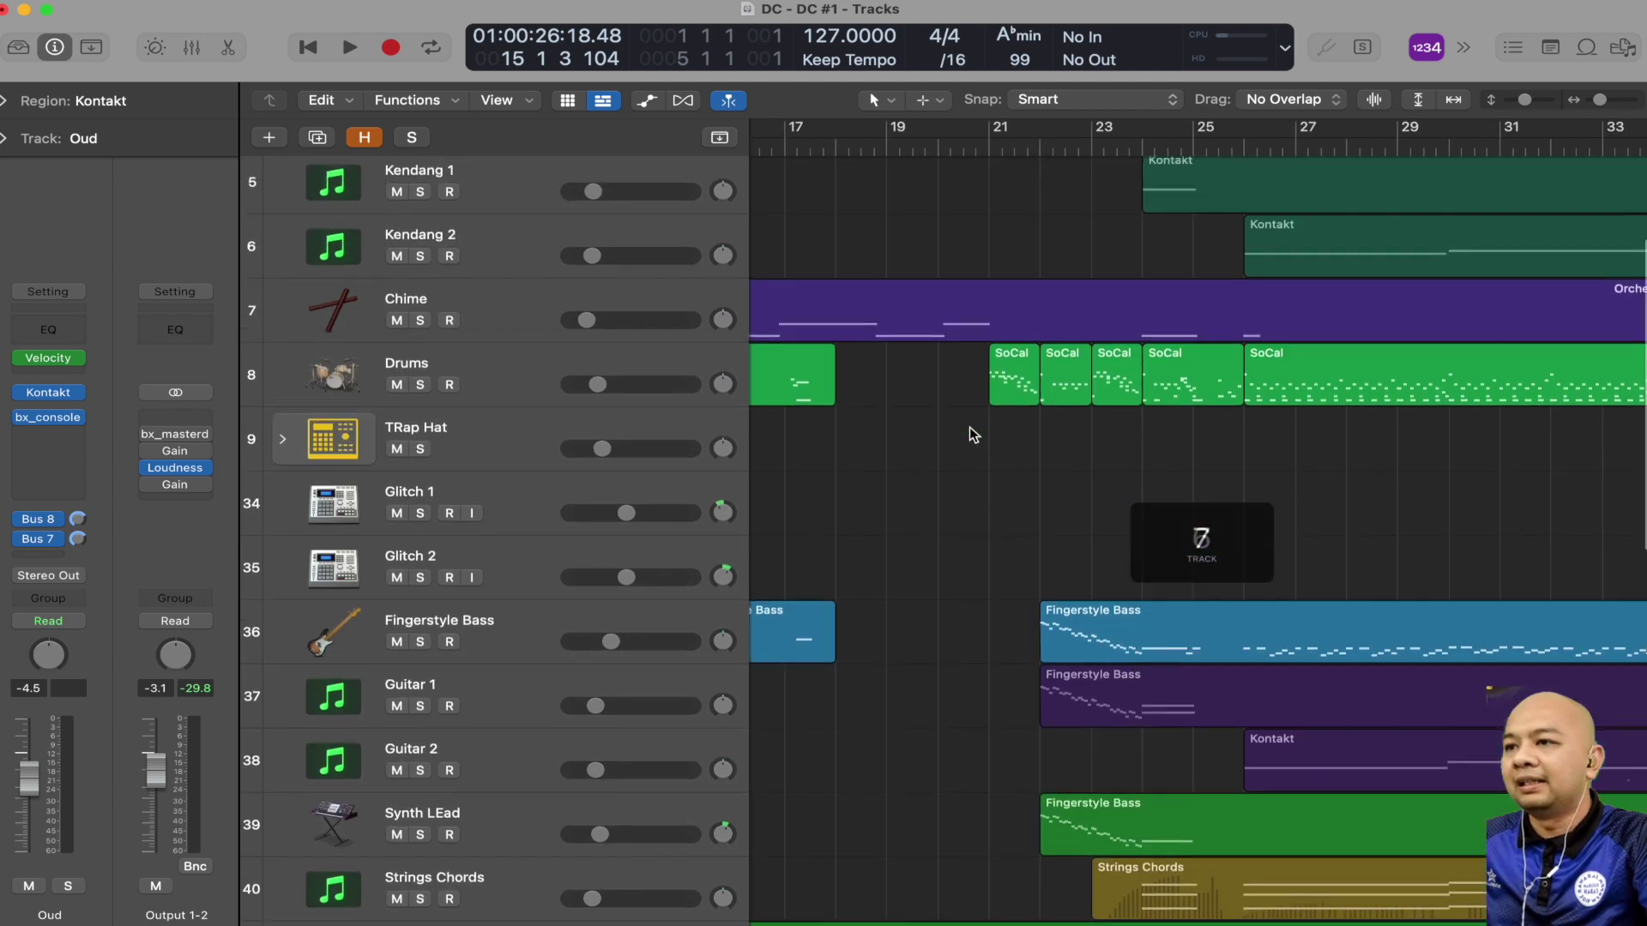
scroll(969, 425, up, 3)
click(996, 146)
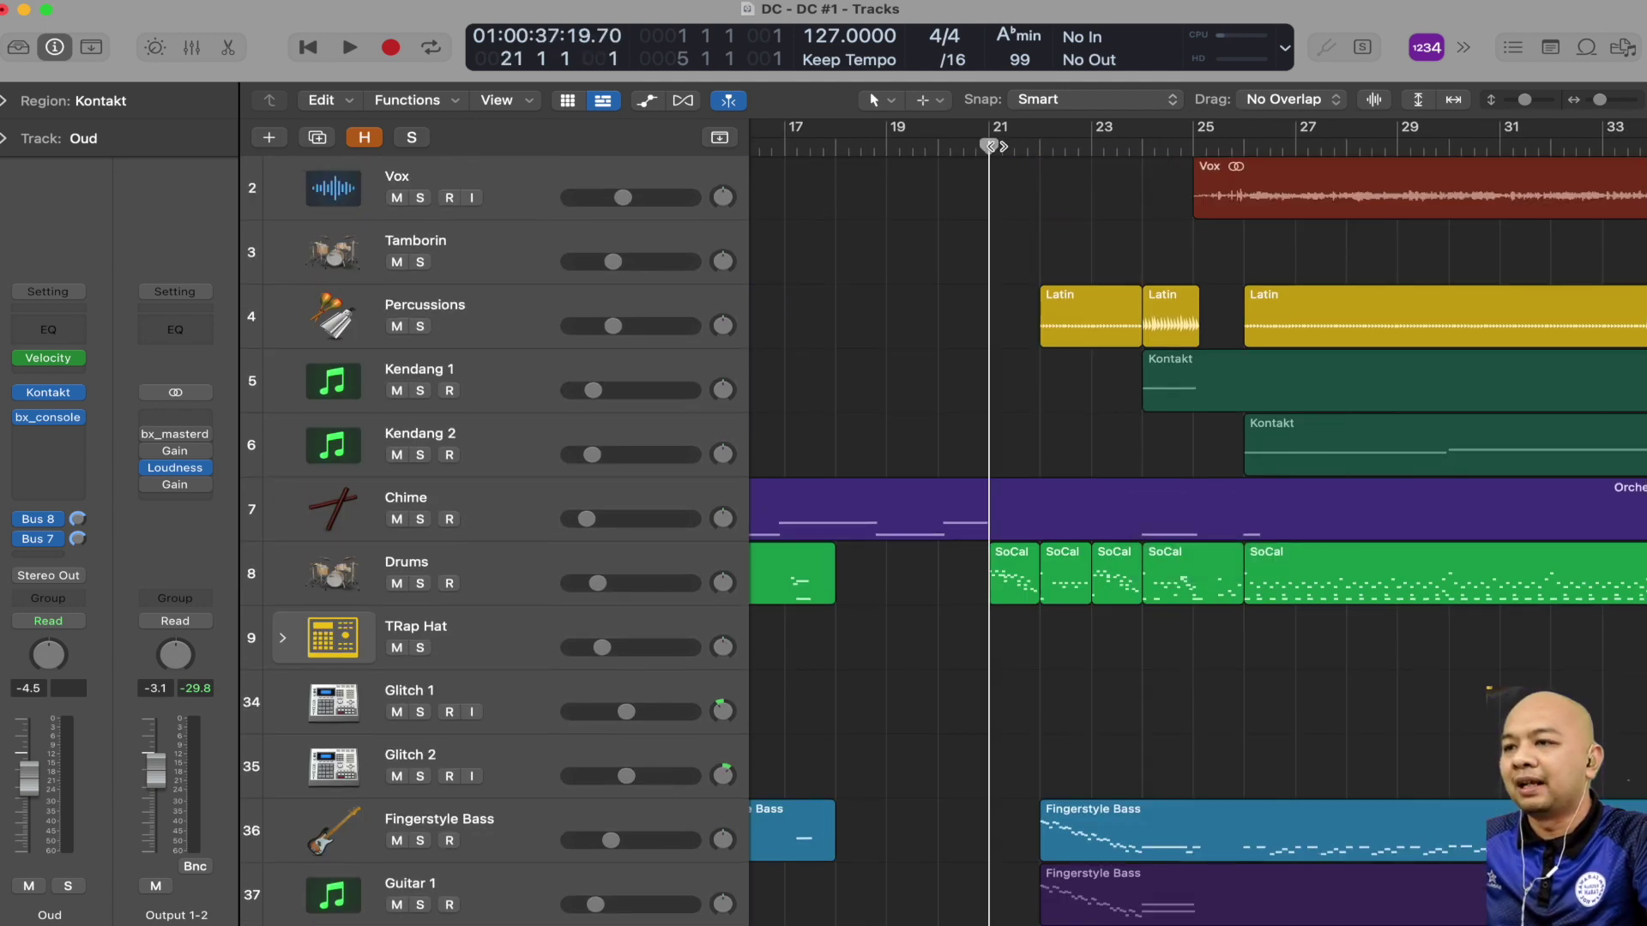
click(947, 147)
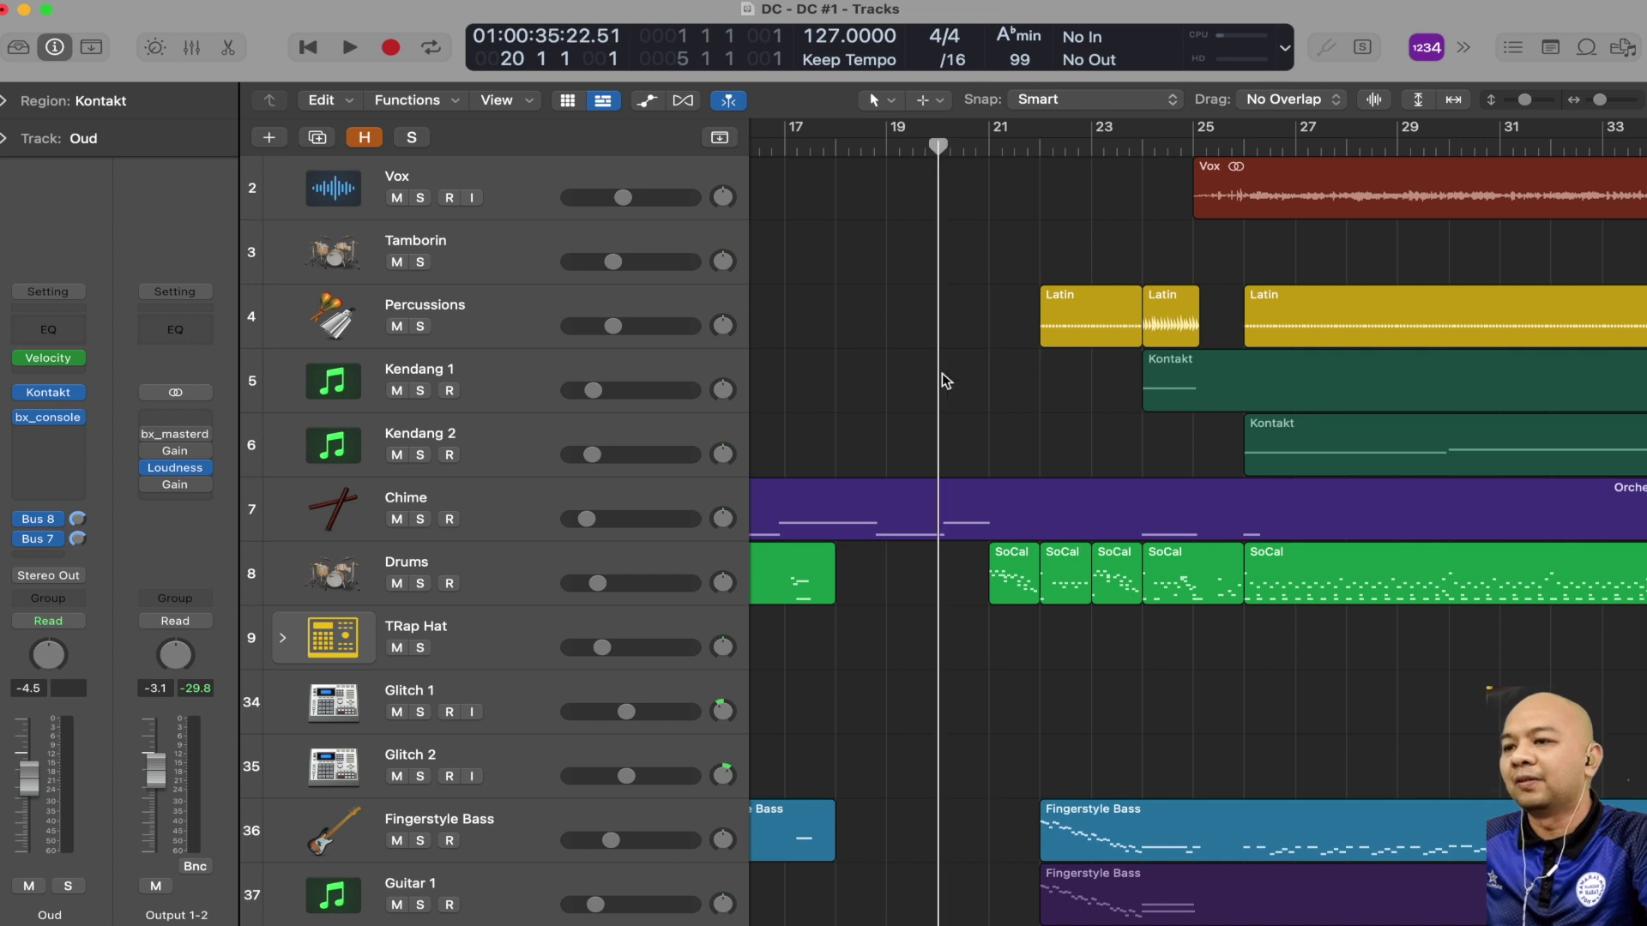
key(space)
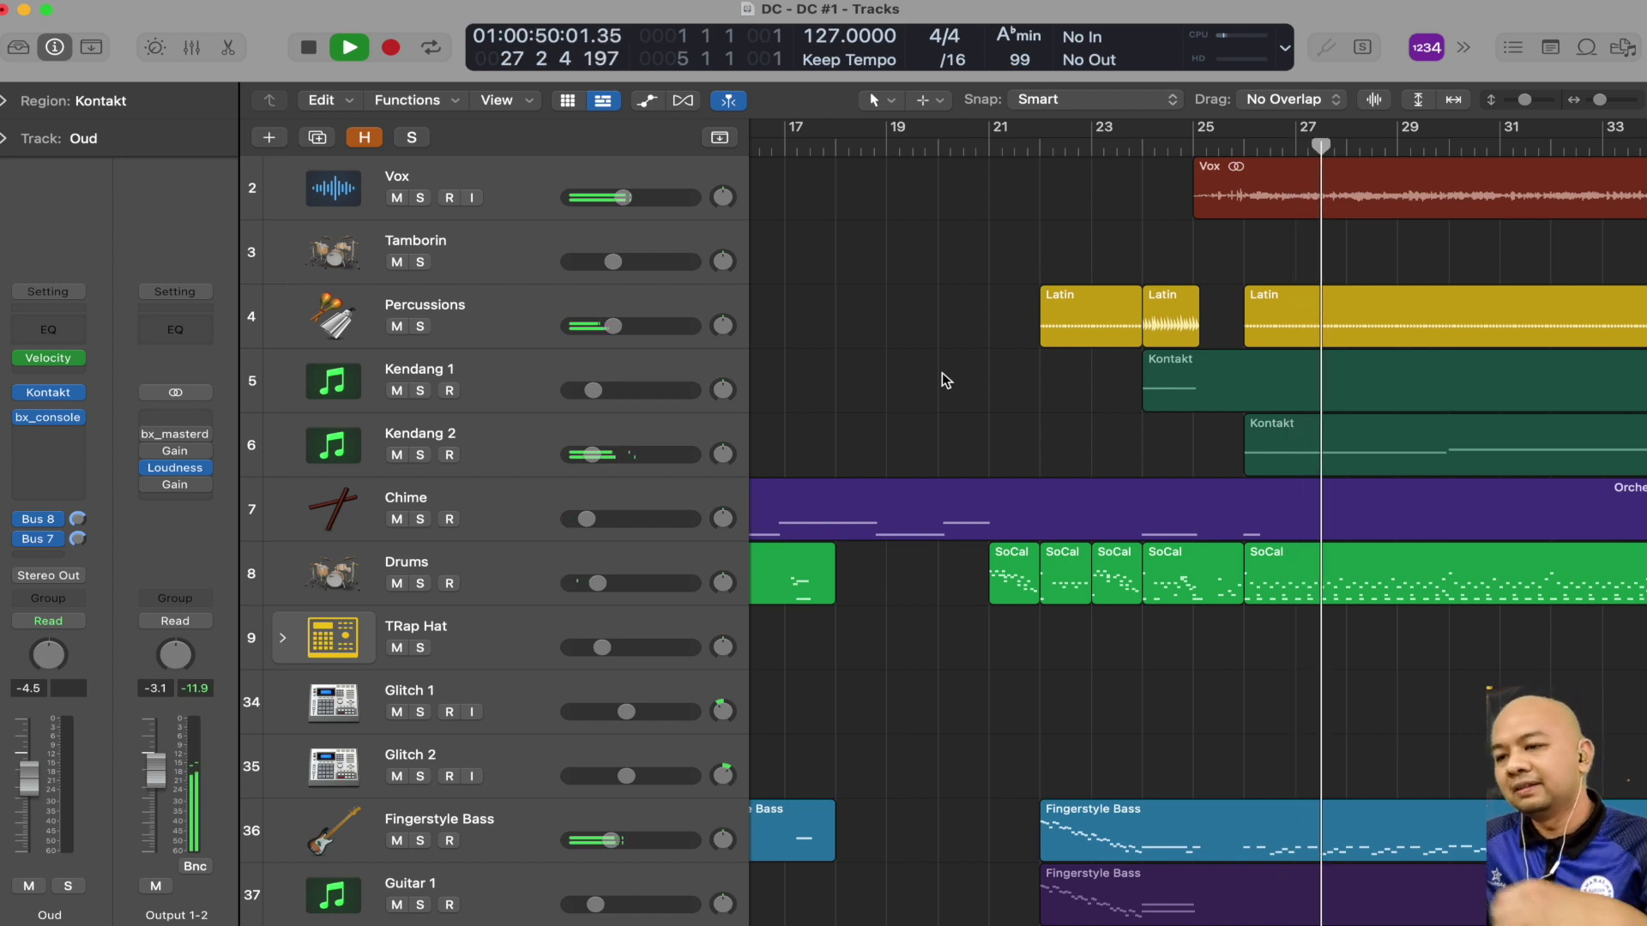
Step: Zoom out the arrangement to view more tracks and bars during playback, and stop at about bar 46
scroll(942, 372, down, 5)
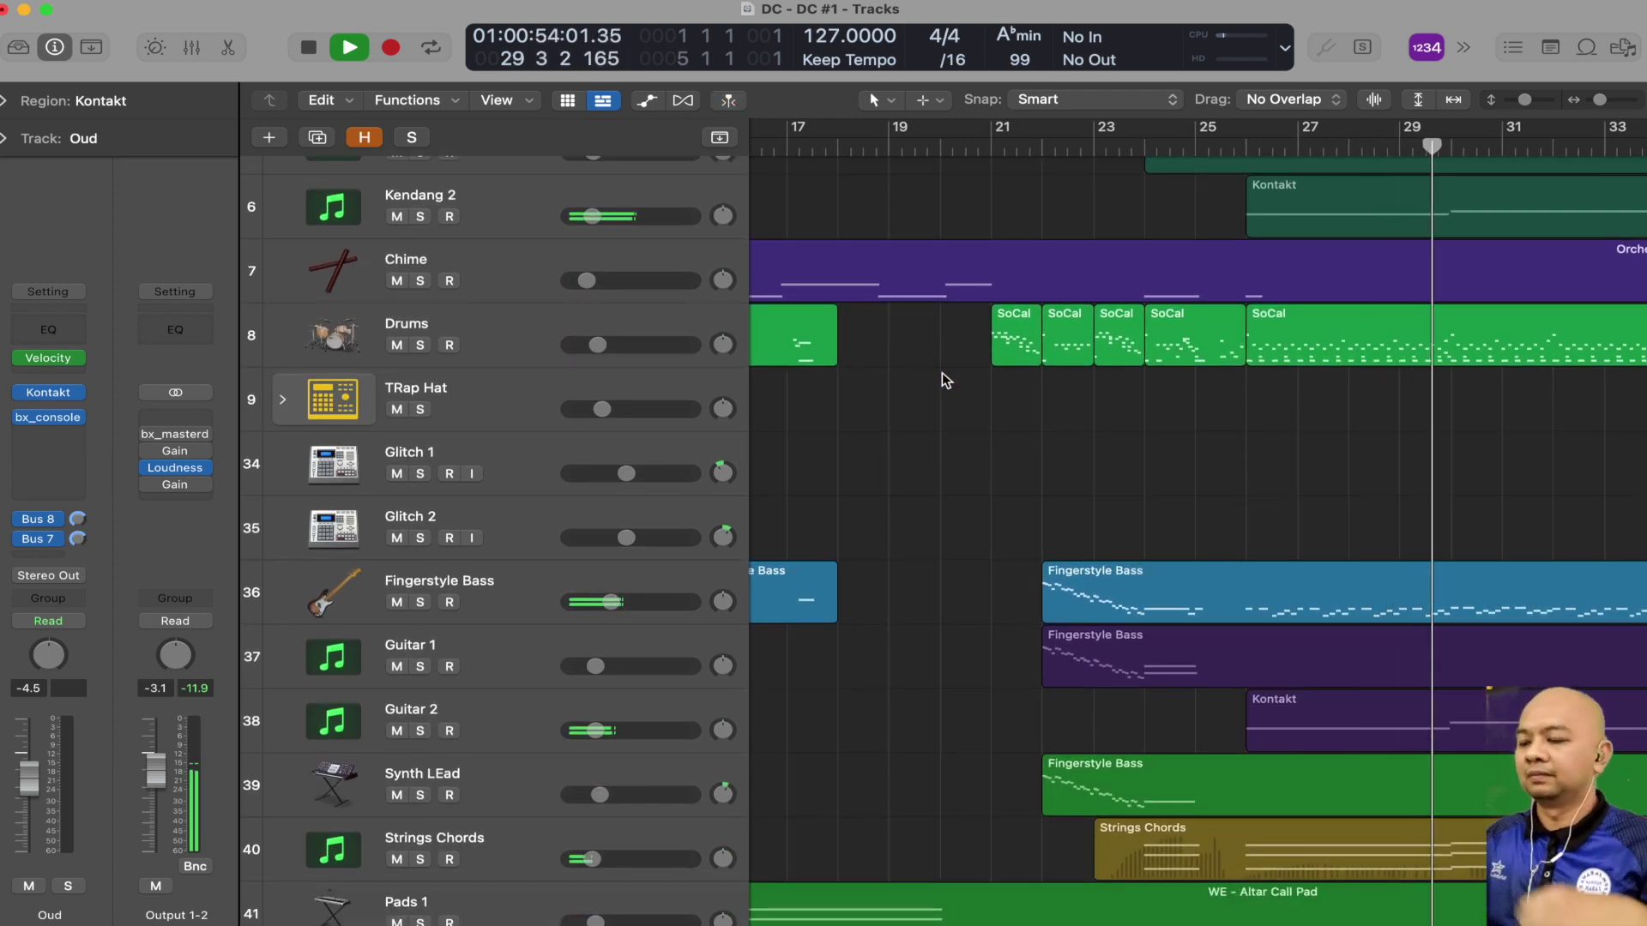
key(super+Up)
key(super+Up)
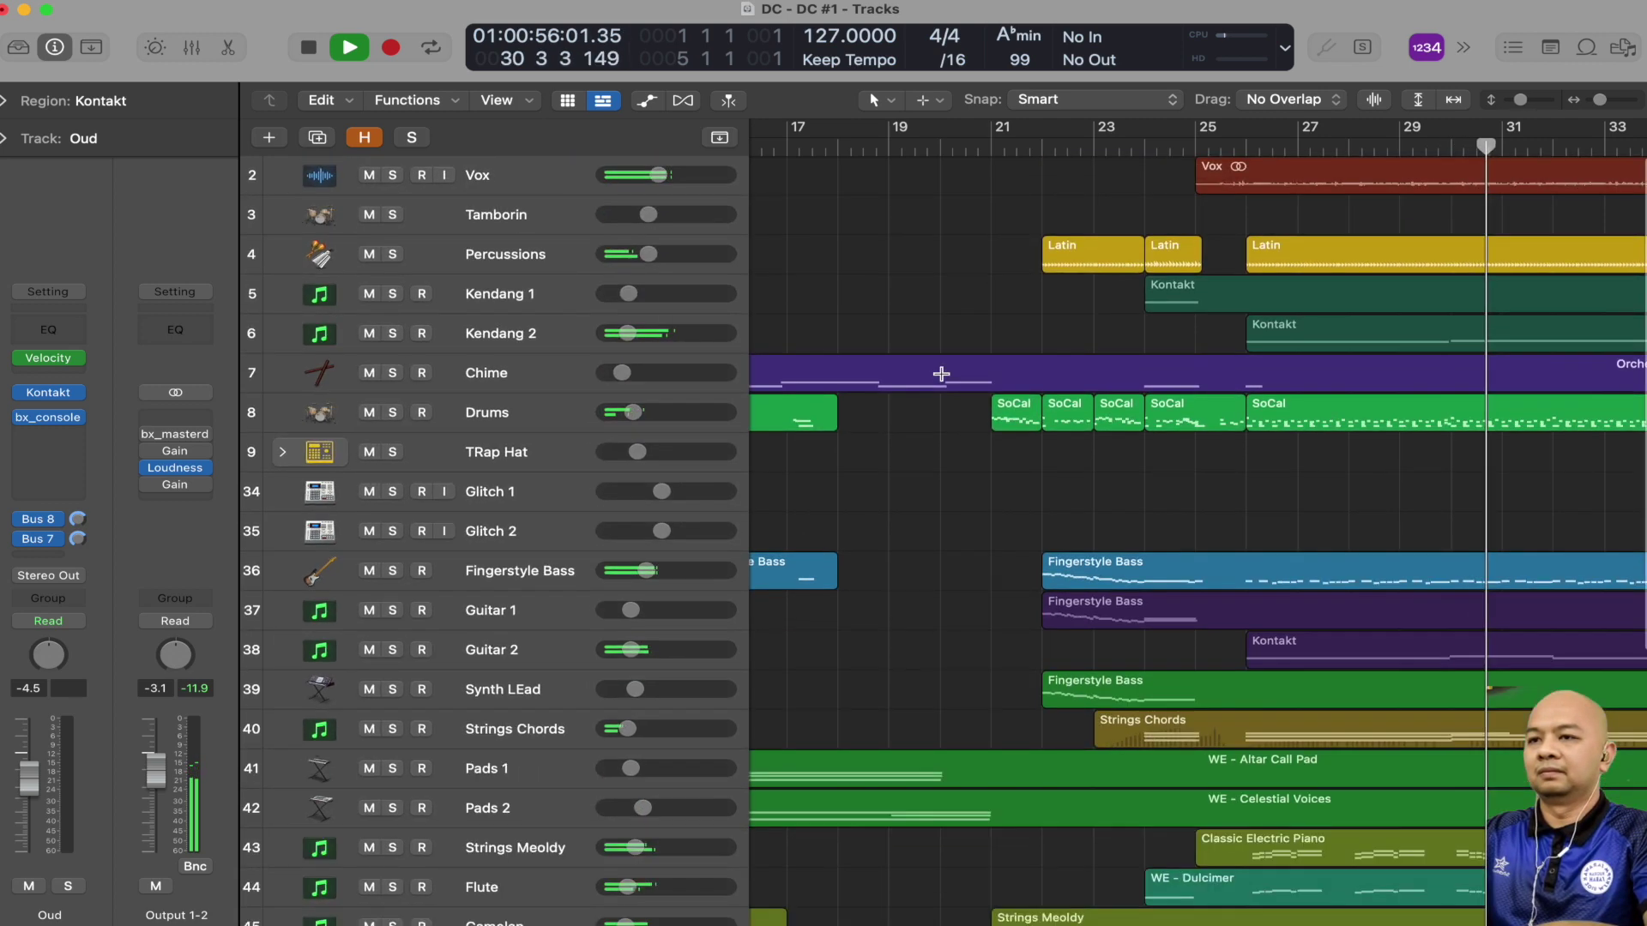
key(super+Left)
key(super+Left)
key(super+Left)
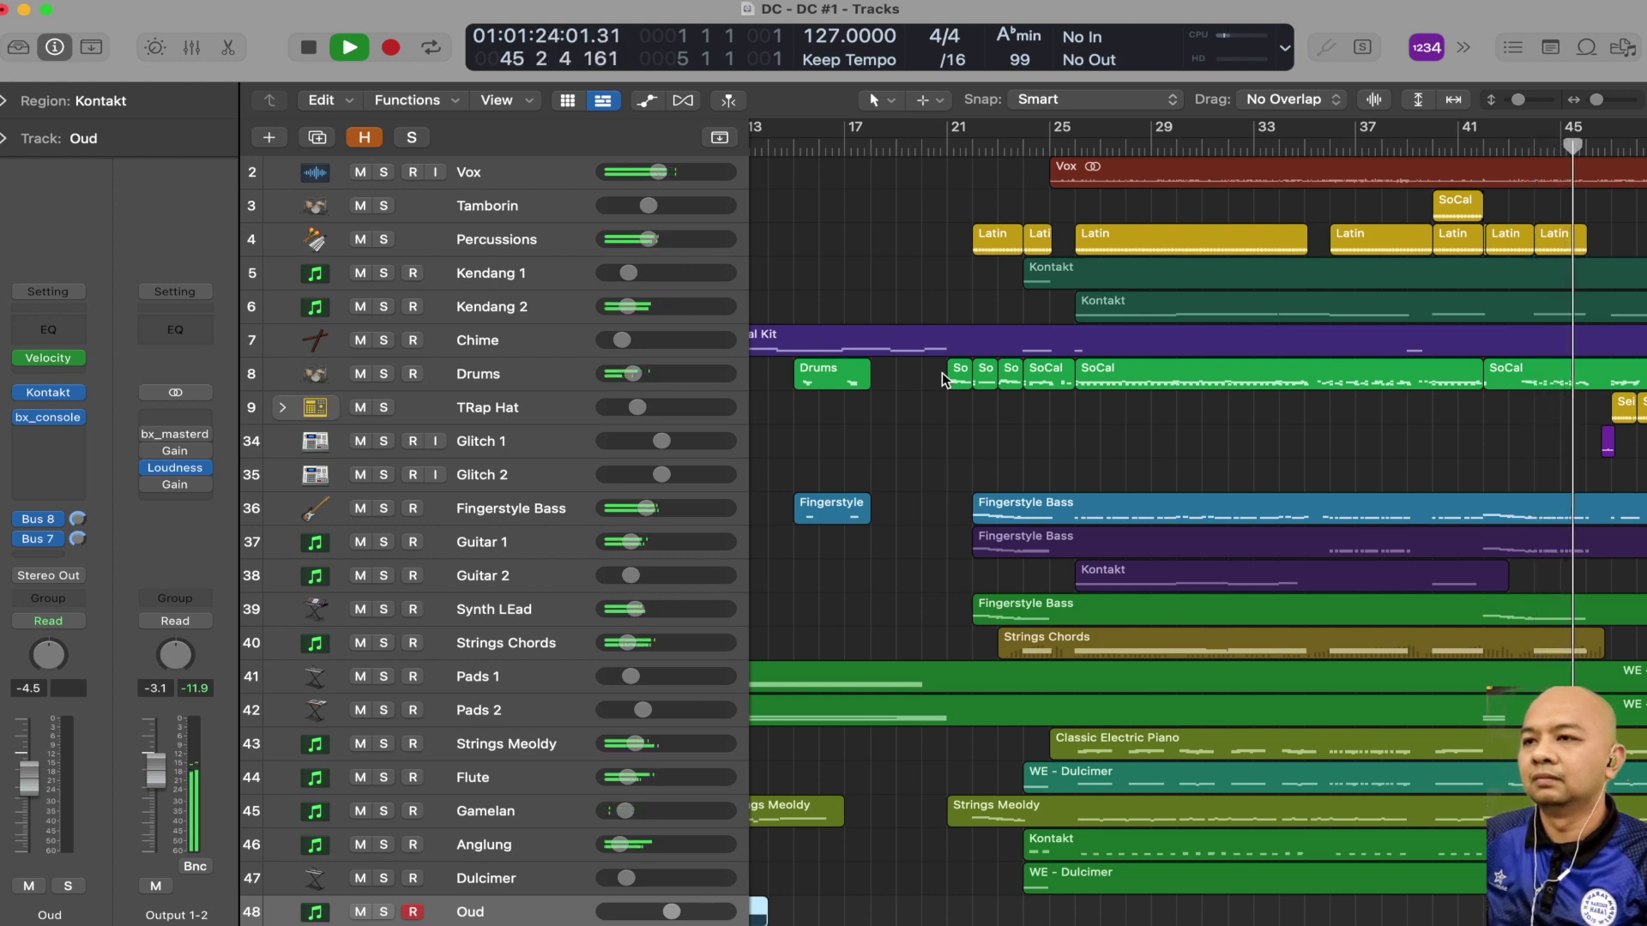
key(space)
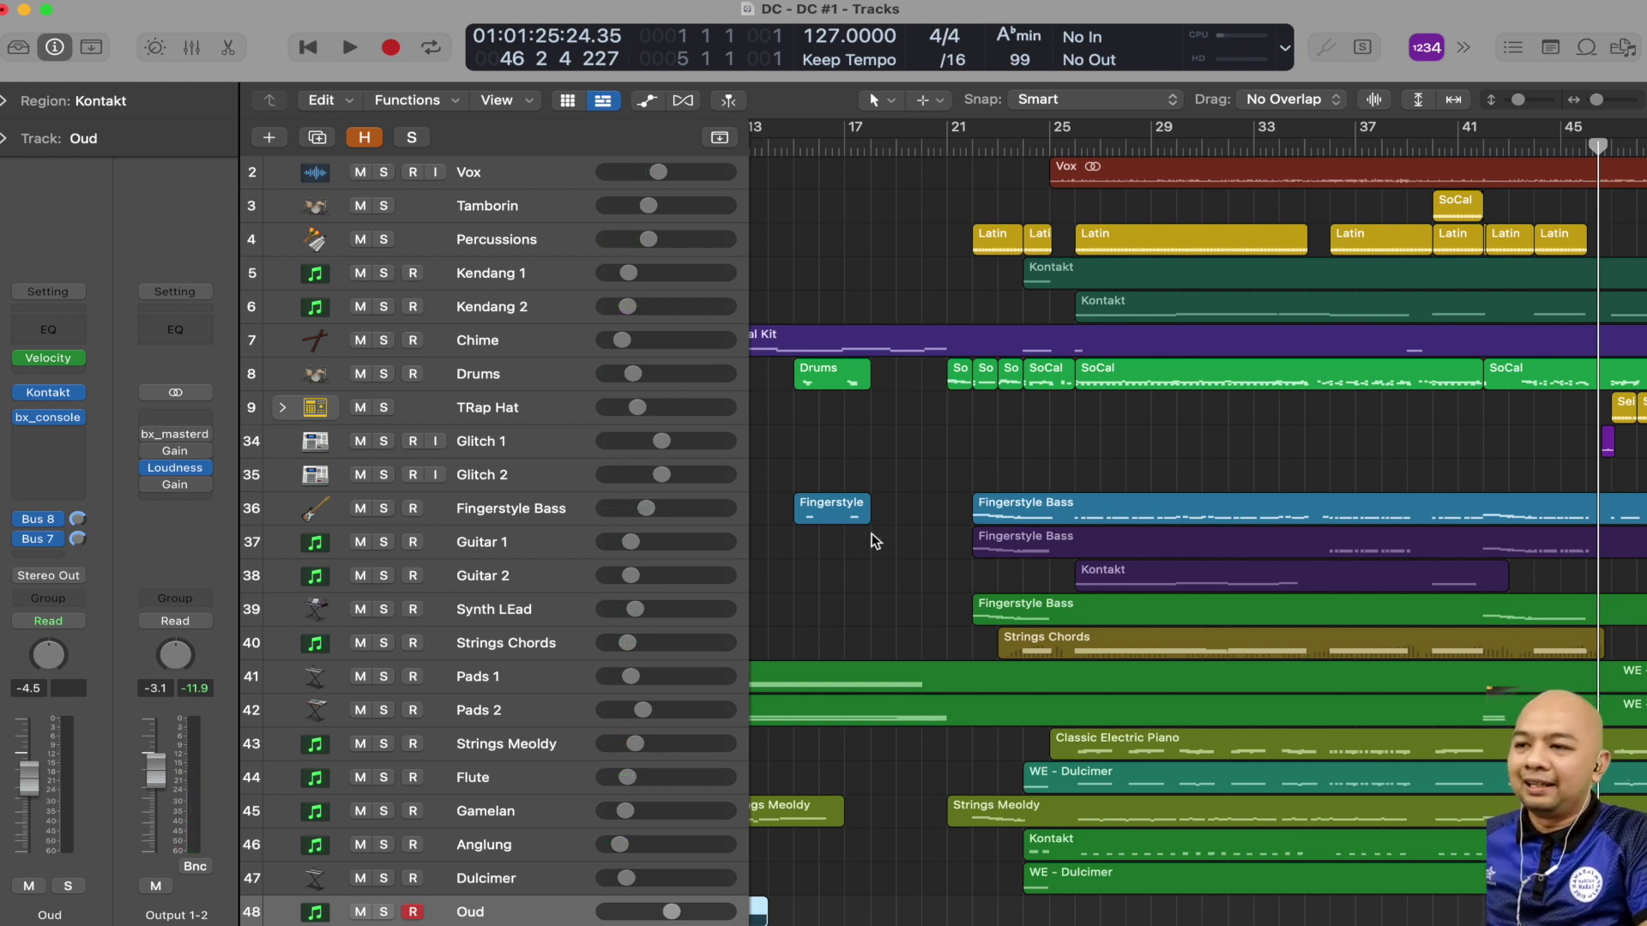
Step: Select the Drums track and play the full arrangement briefly from bar 22 to hear the fill
key(super+Right)
key(super+Down)
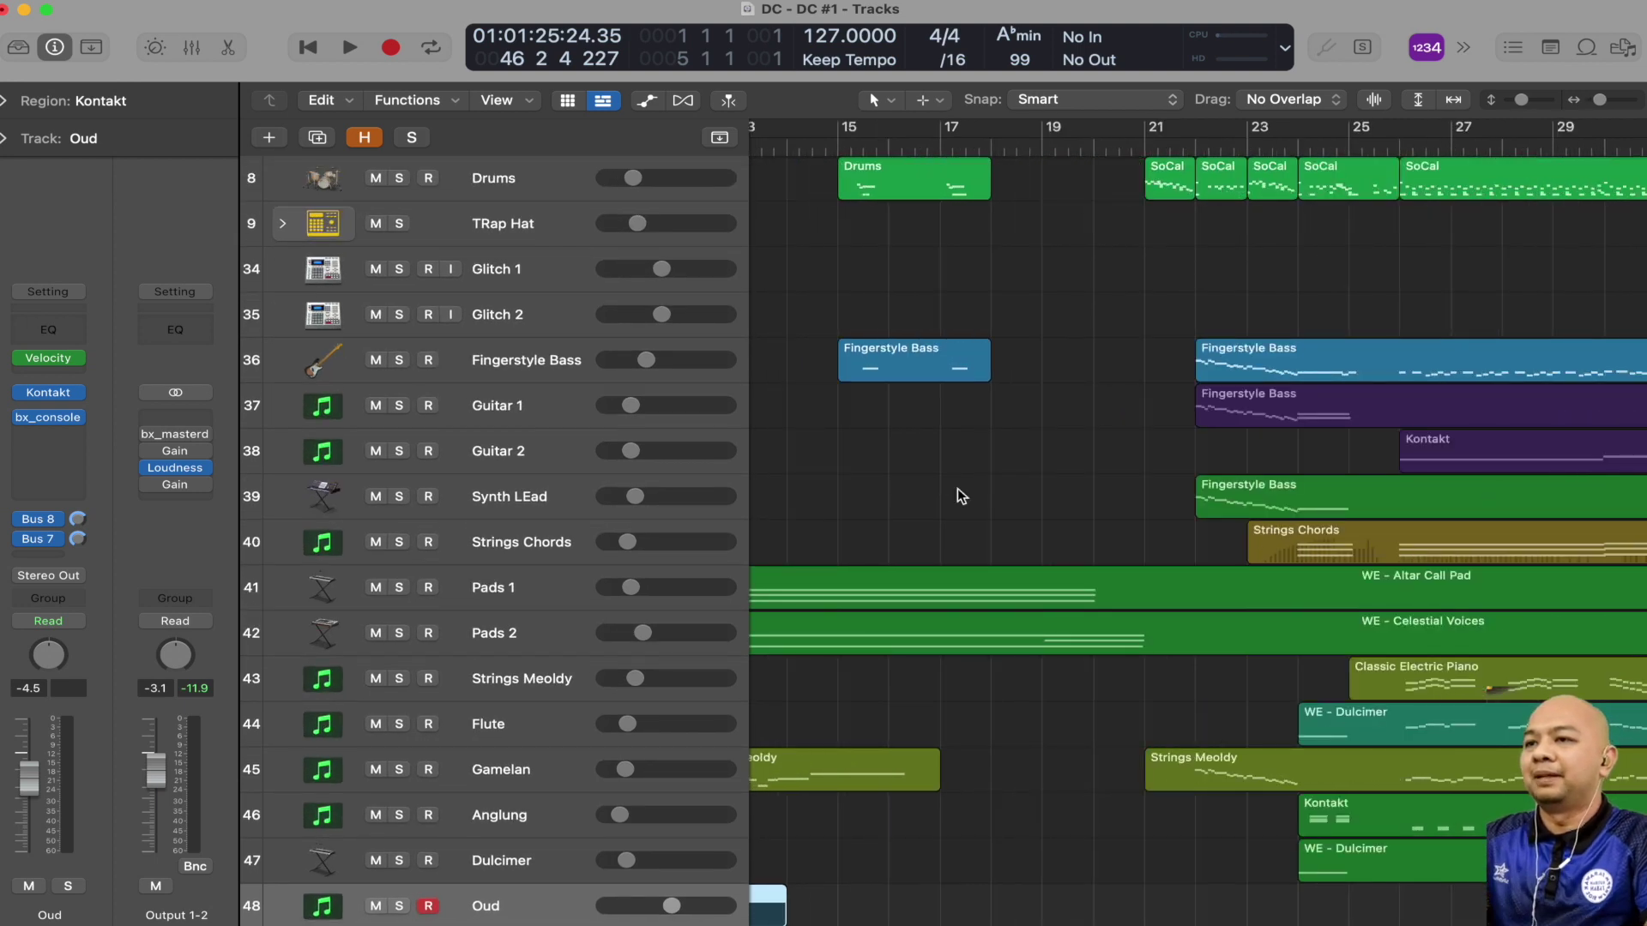
scroll(957, 487, up, 5)
click(547, 468)
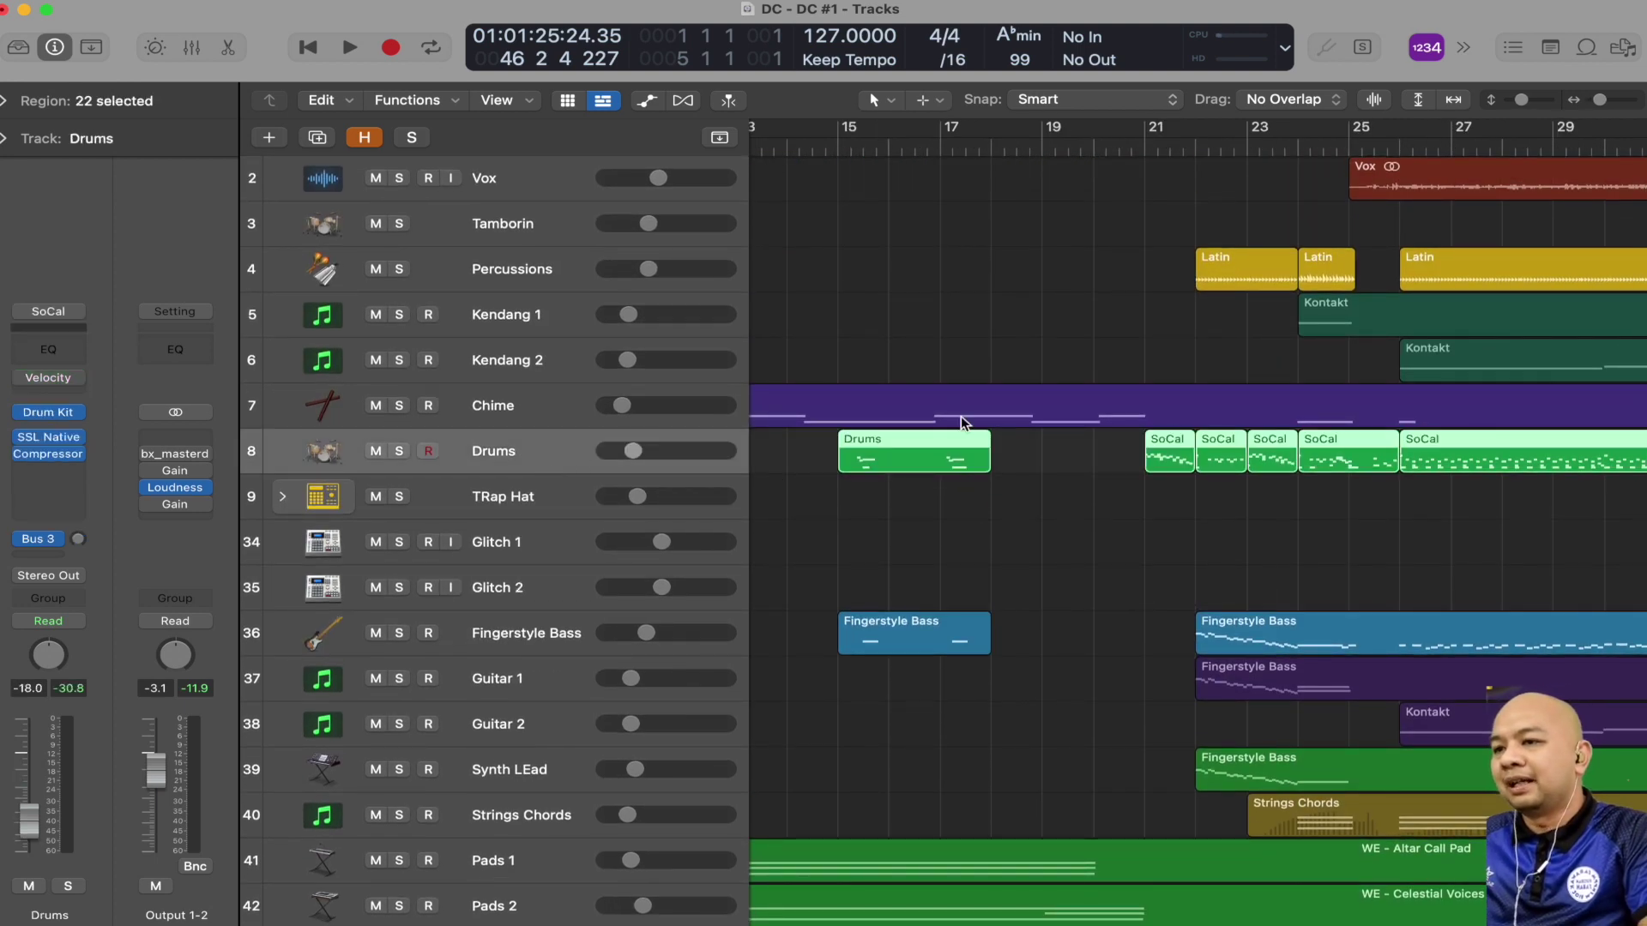
click(1145, 145)
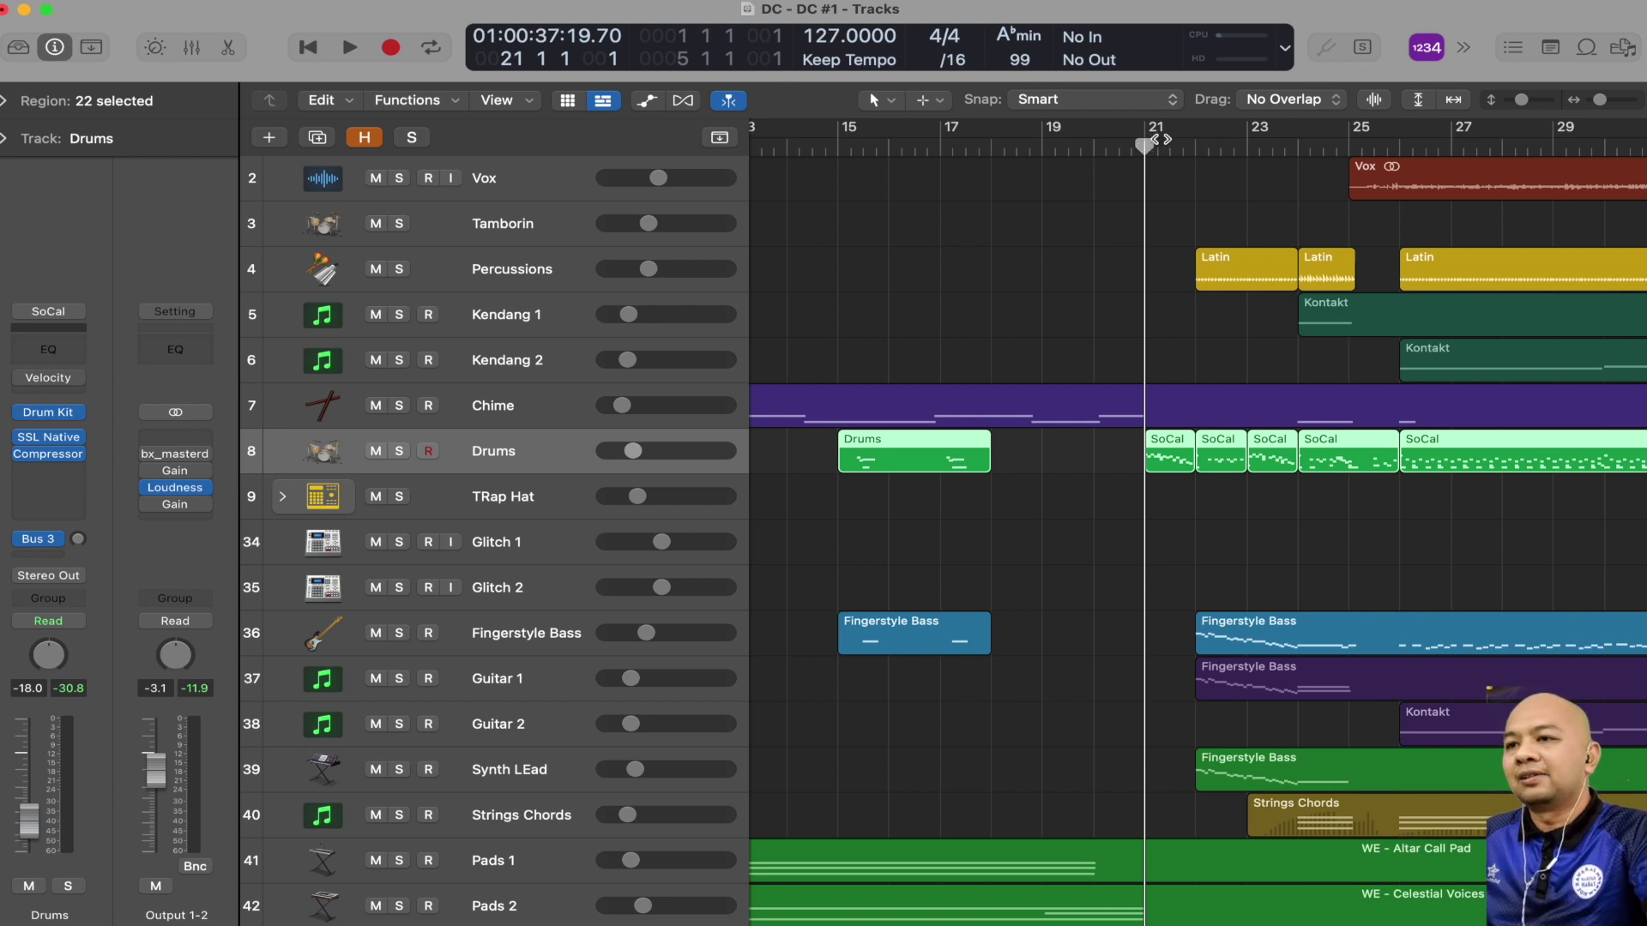
click(1190, 148)
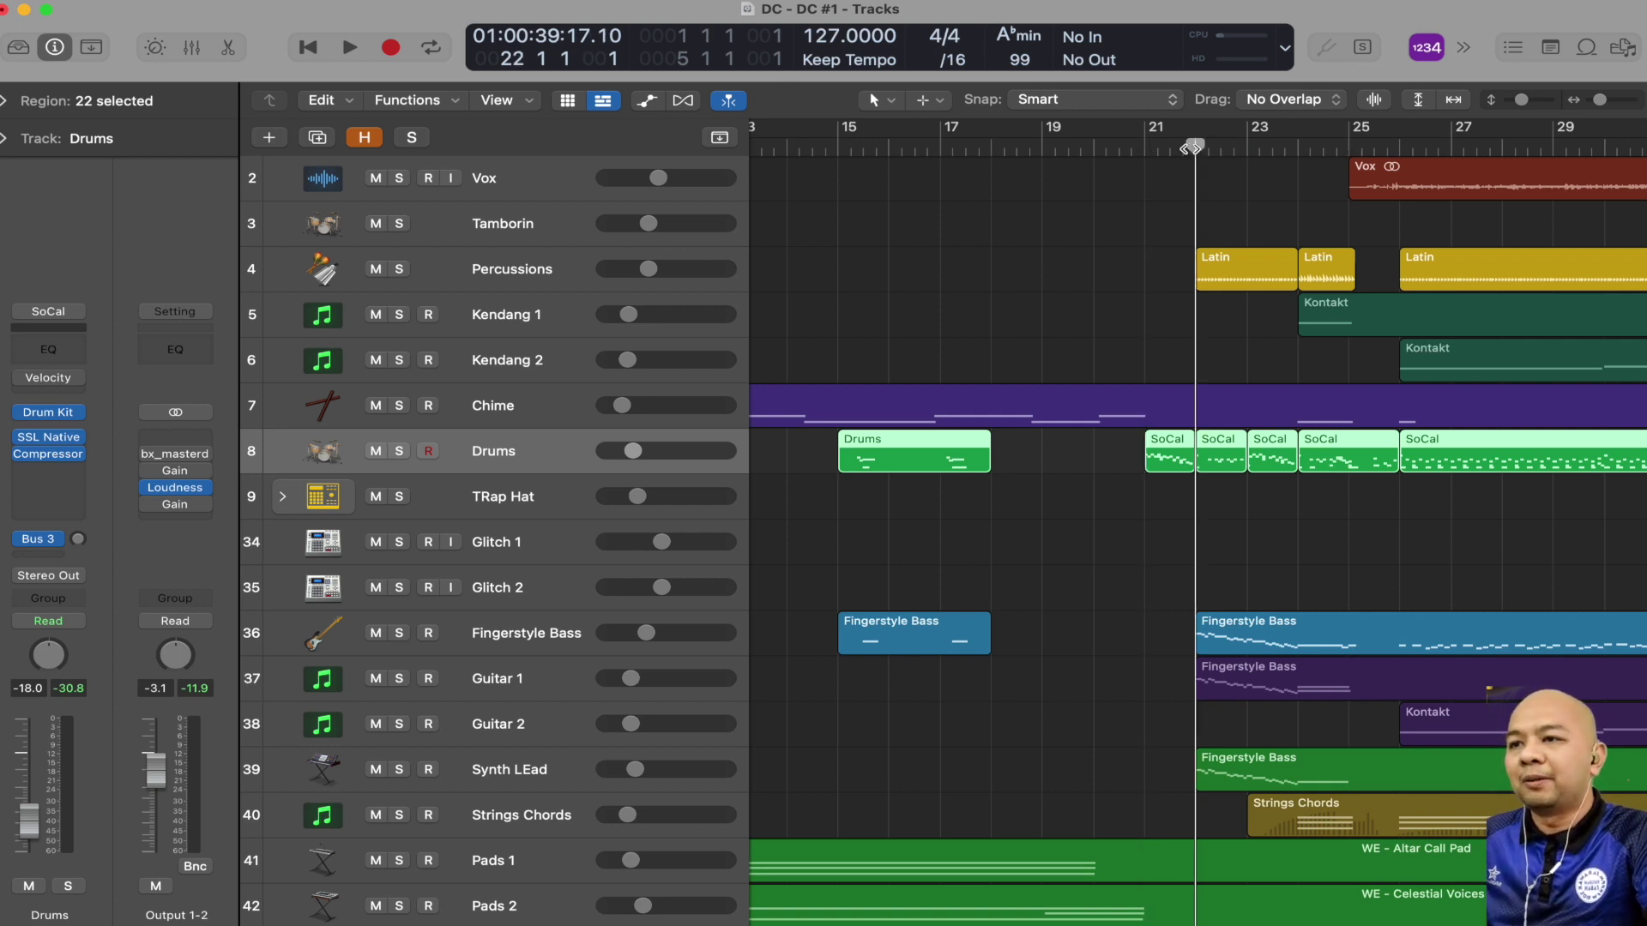
key(space)
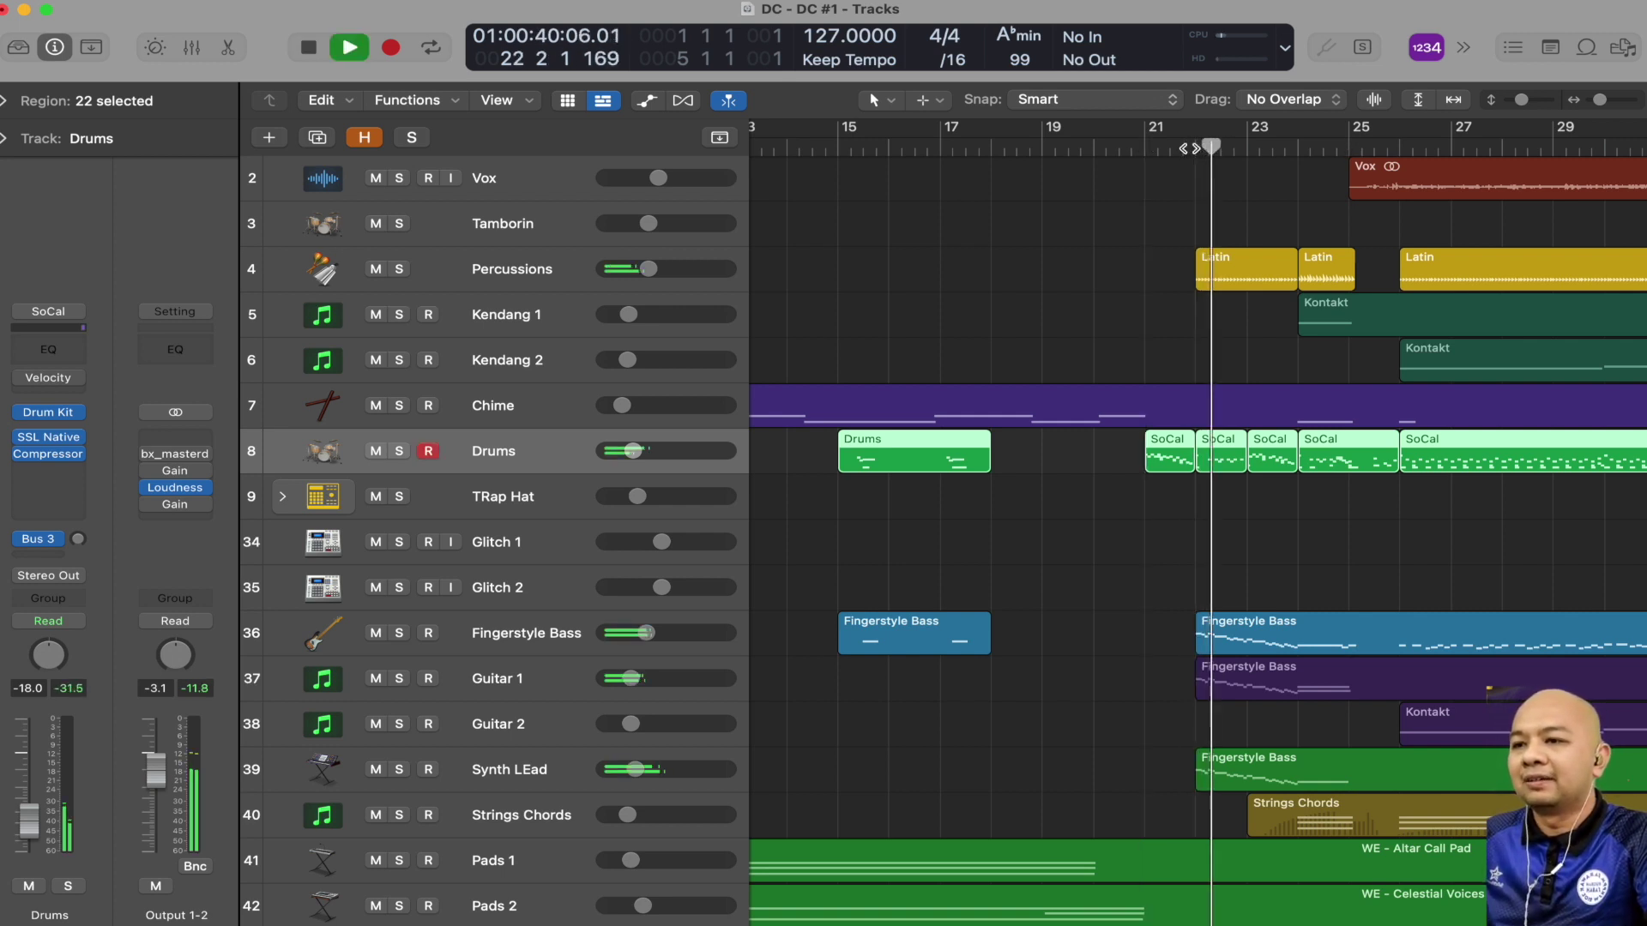
key(space)
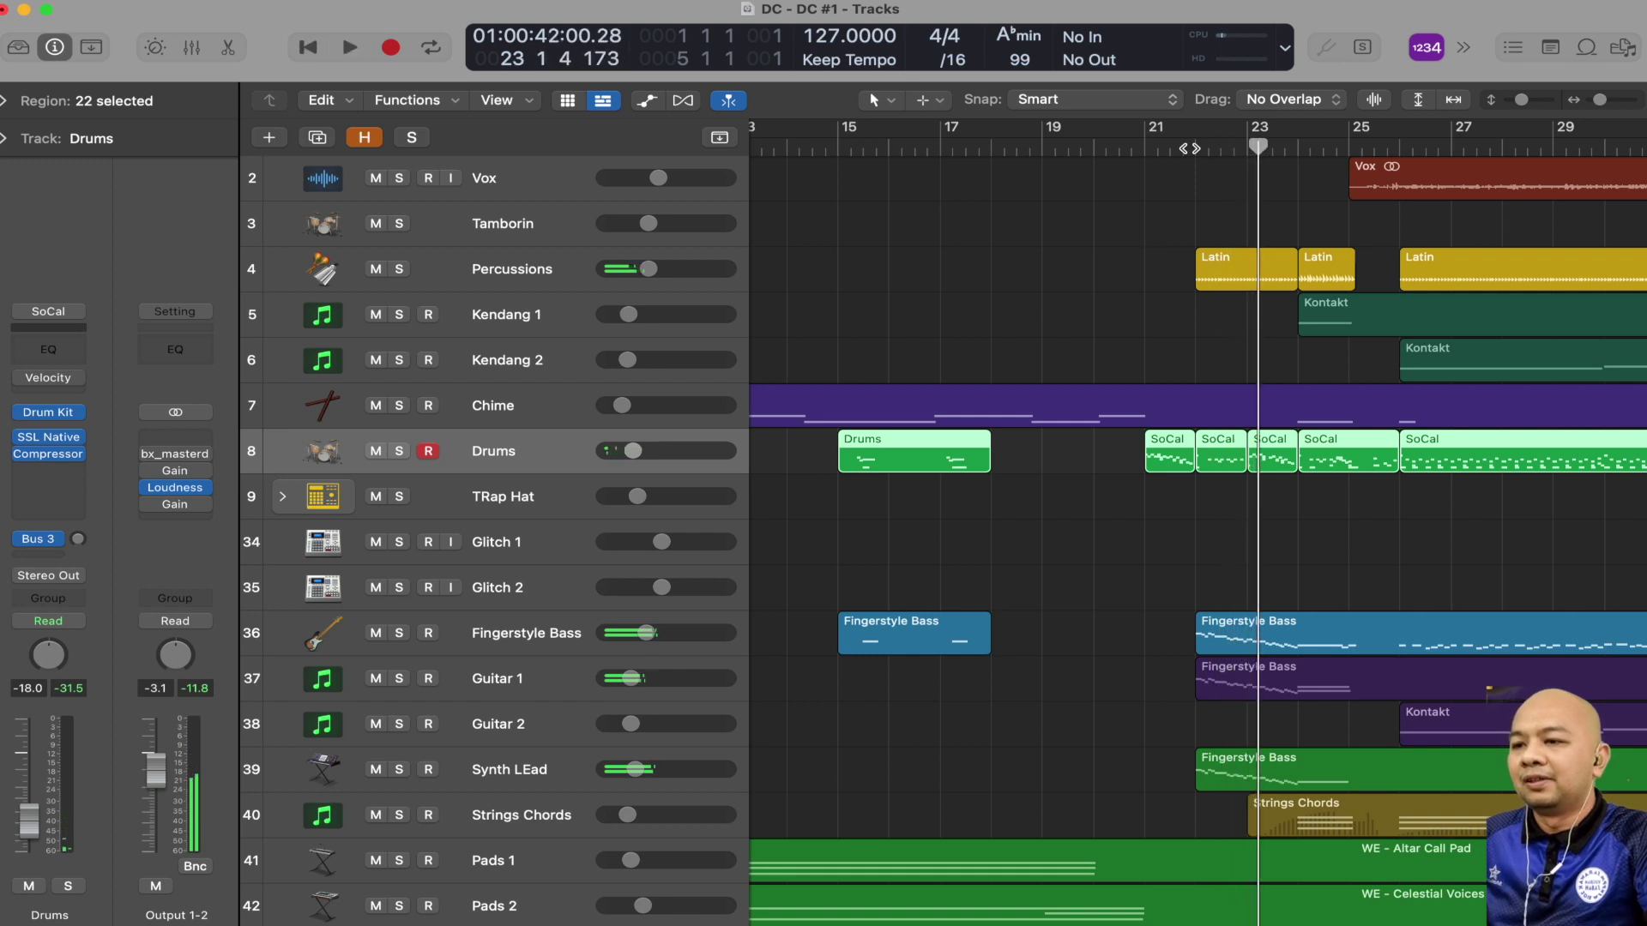
Step: Solo the Guitar 1, Fingerstyle Bass and Synth LEad tracks and audition them together from bar 22 to about bar 24
click(400, 679)
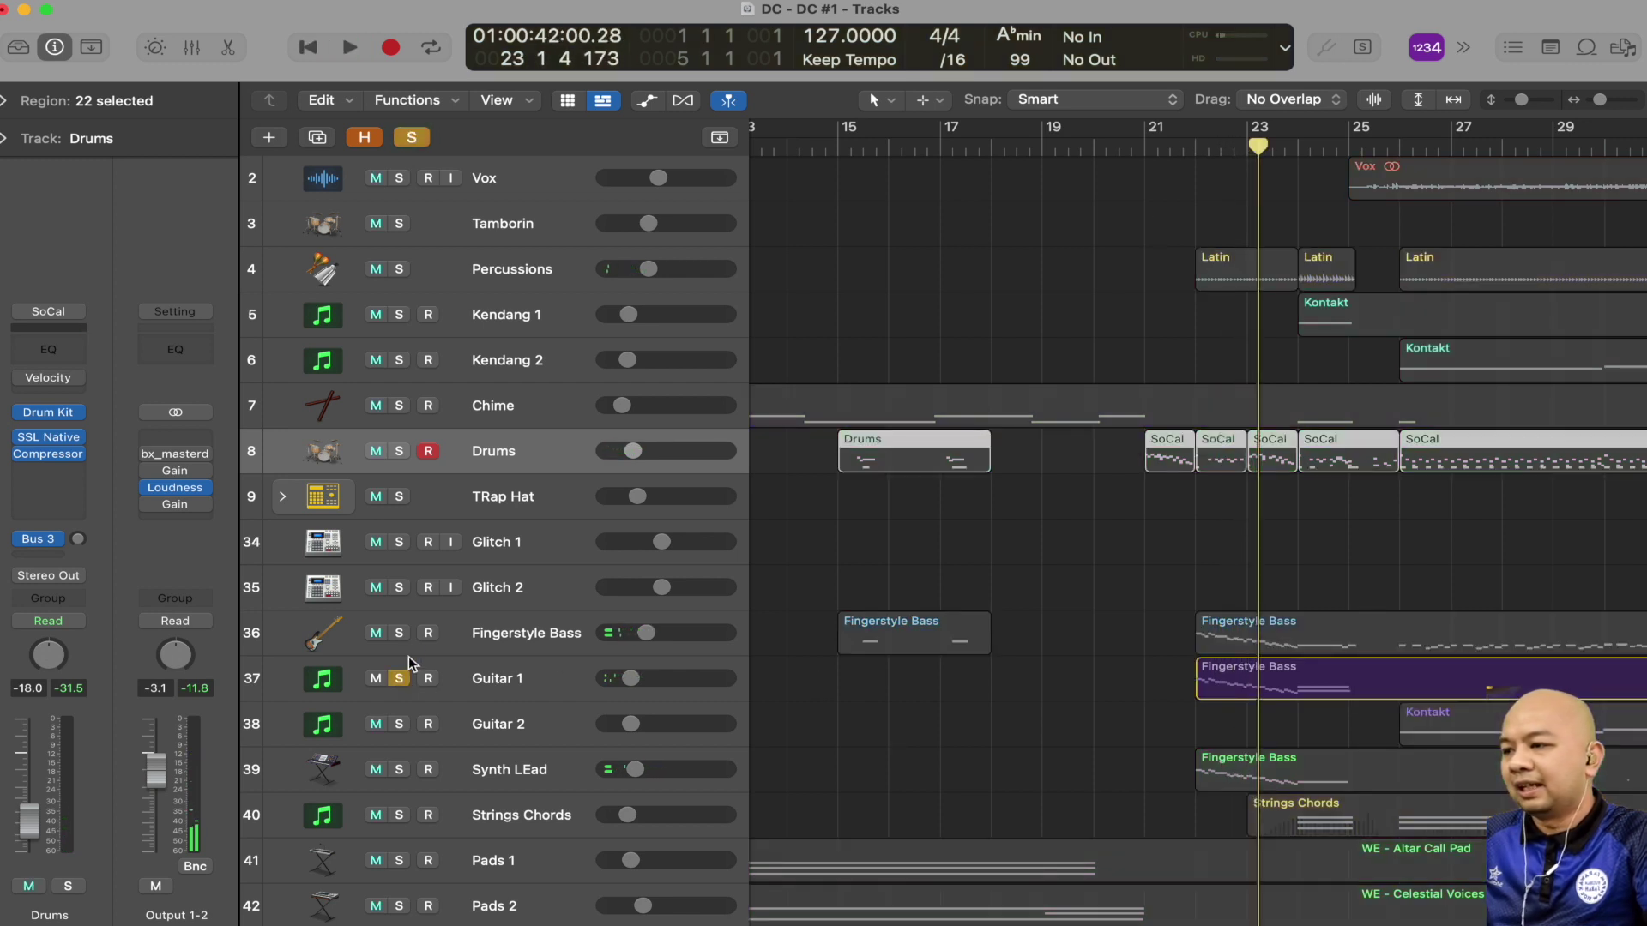
click(400, 633)
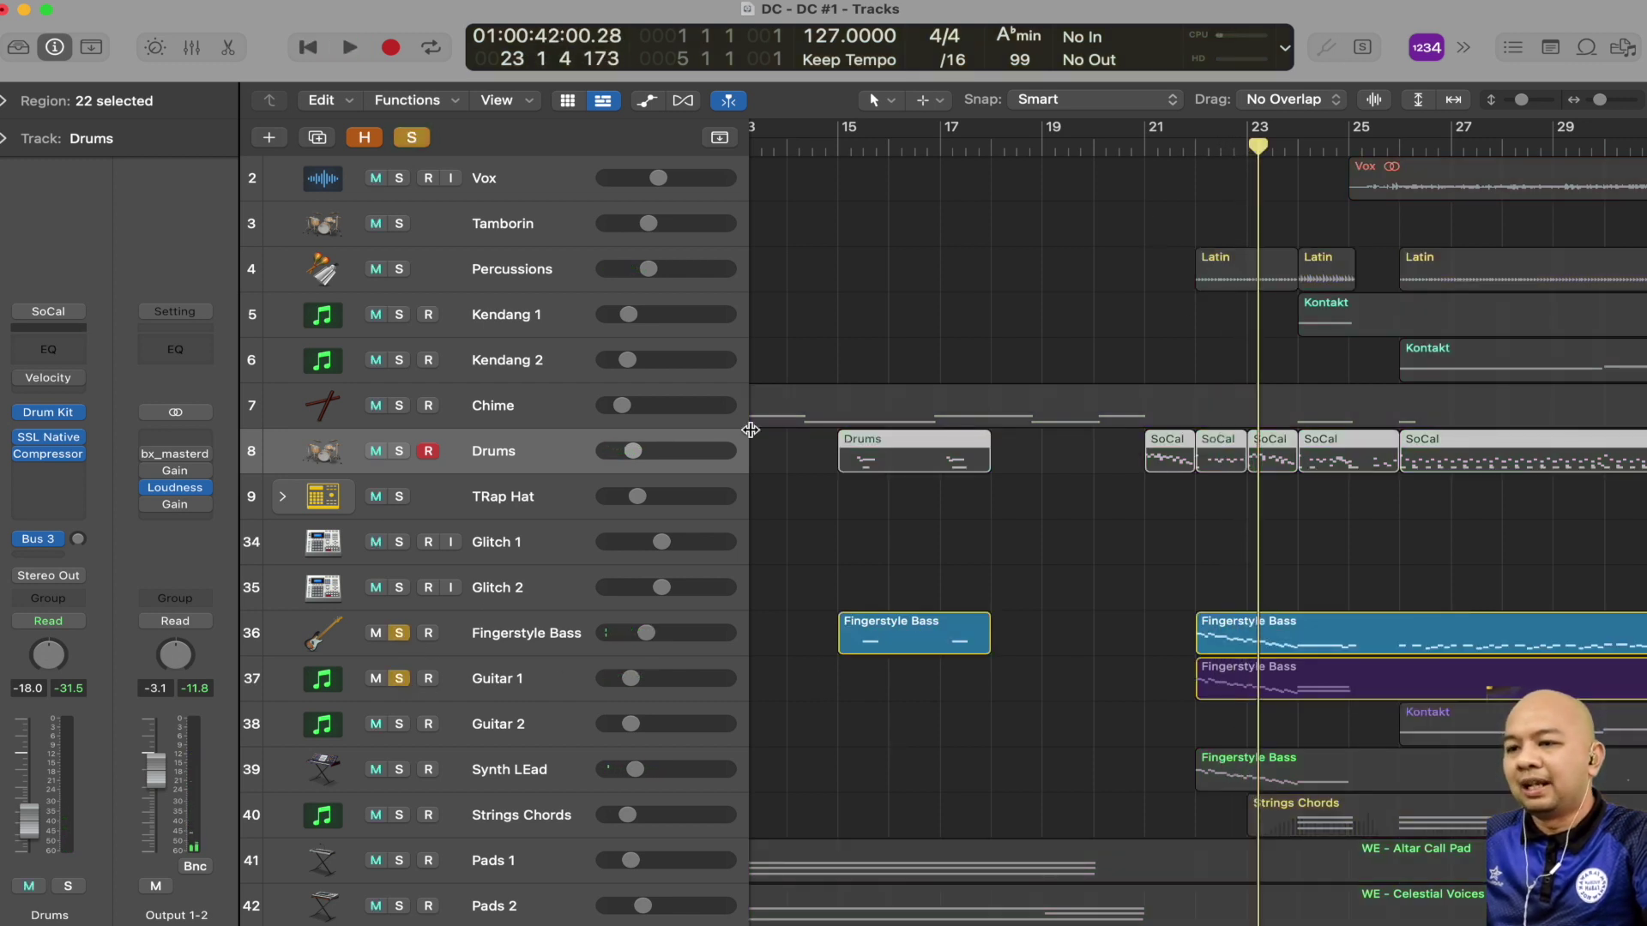
click(1194, 142)
click(400, 769)
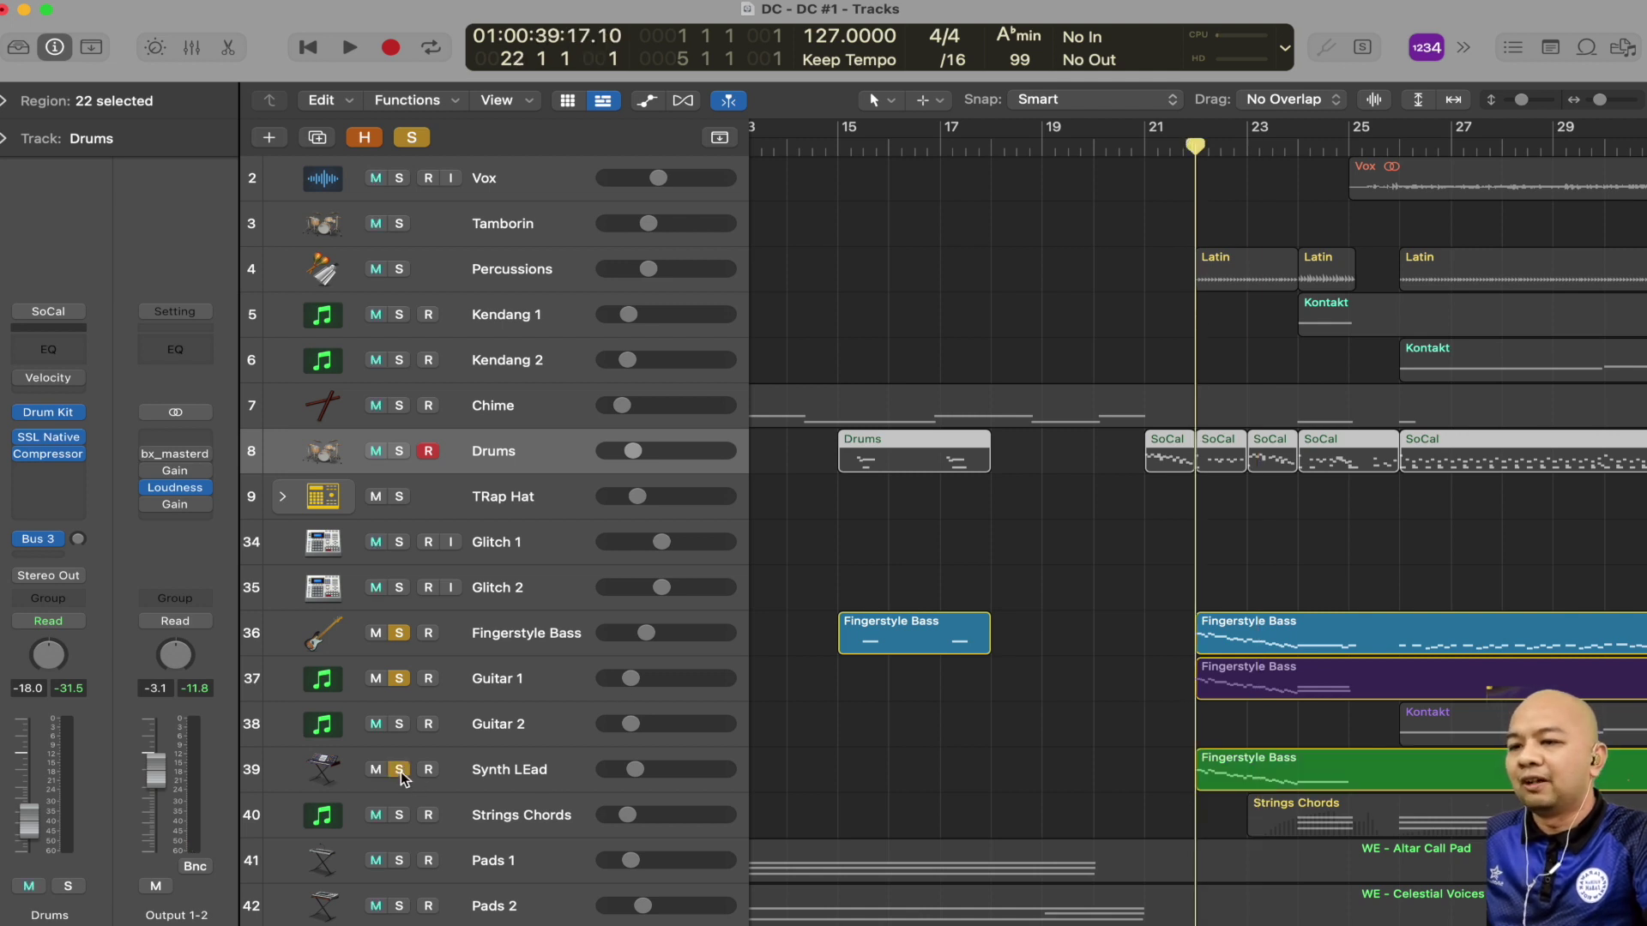
key(space)
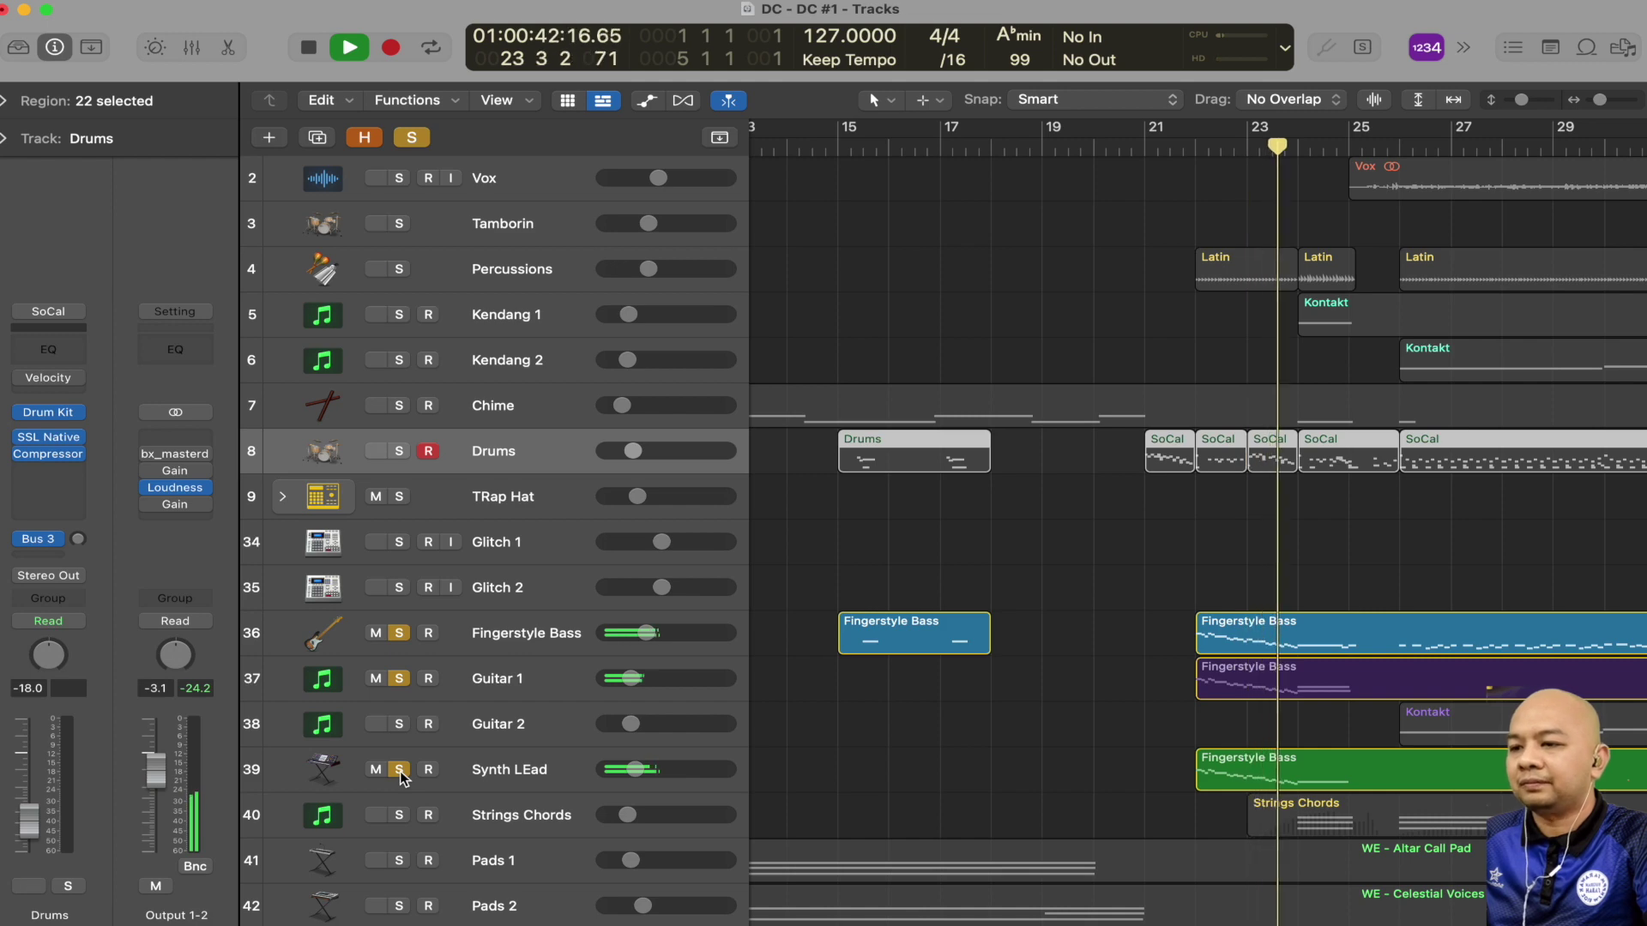
key(space)
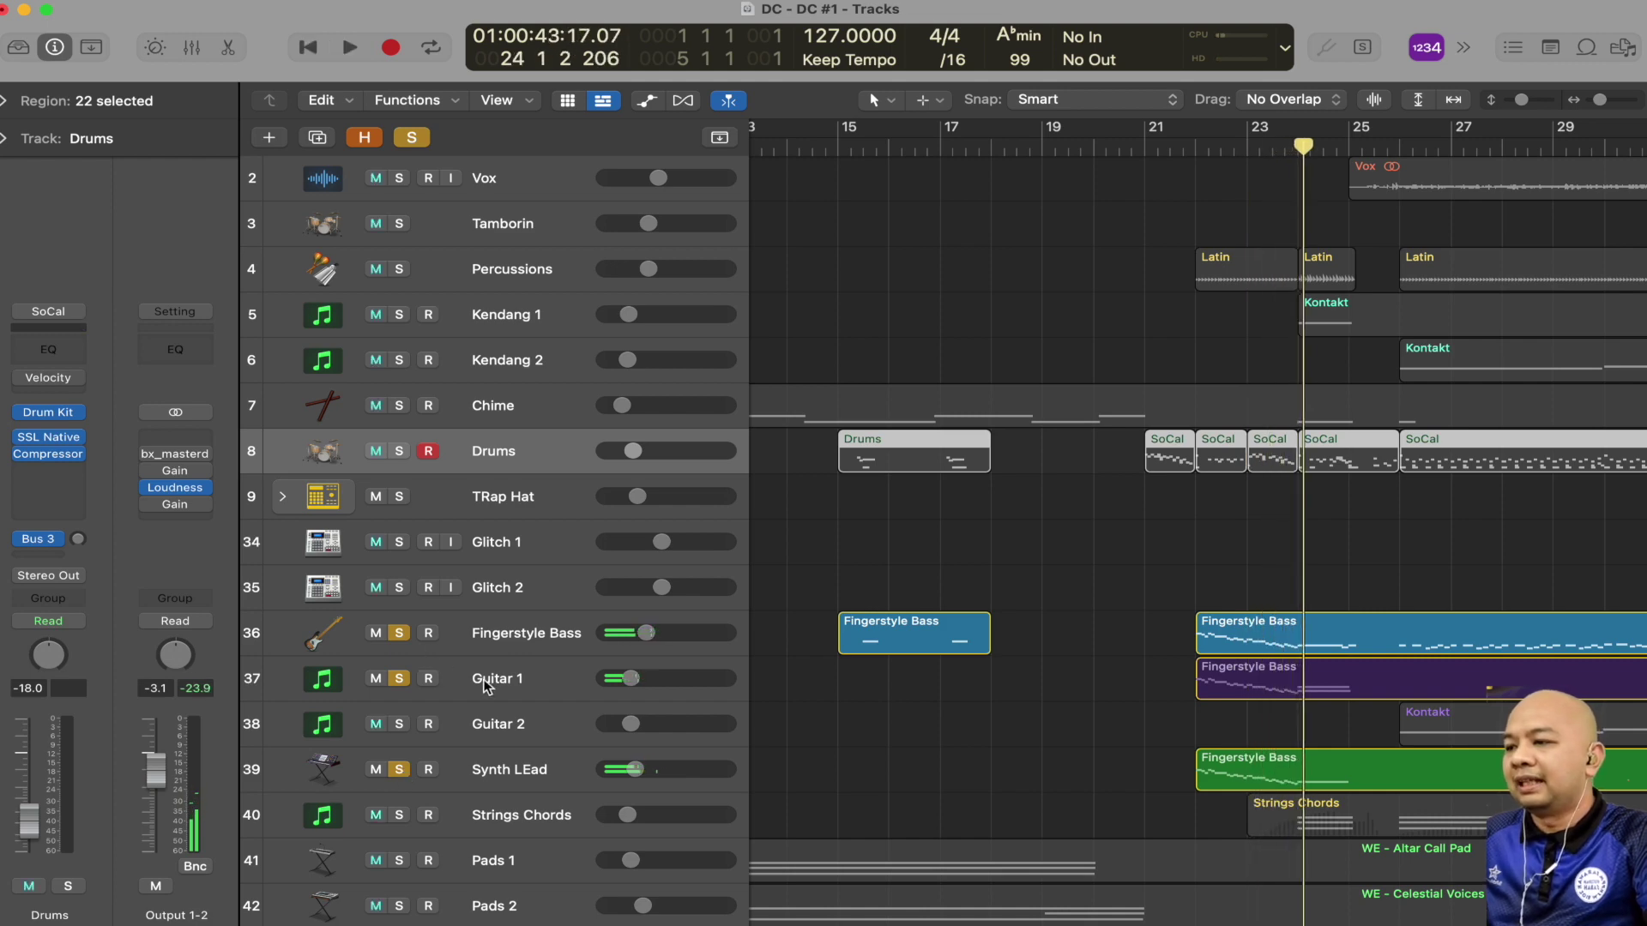
Step: Select the Guitar 1 track and then the Synth LEad track, and clear all solos
click(493, 680)
click(506, 772)
scroll(1159, 712, down, 10)
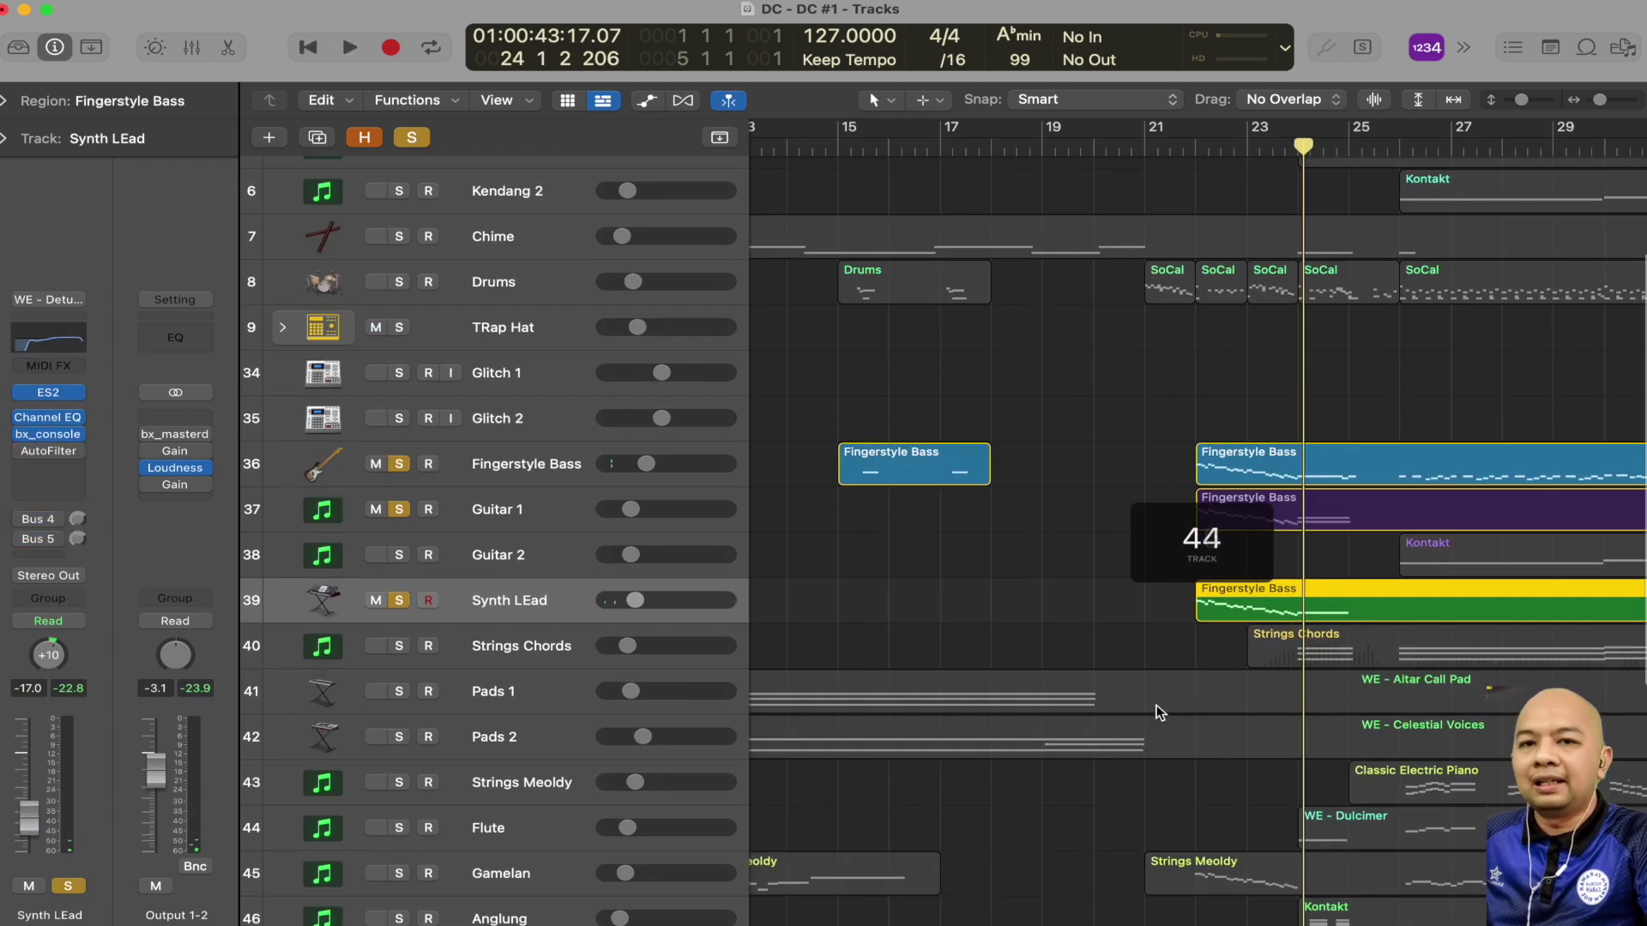
scroll(1160, 712, up, 4)
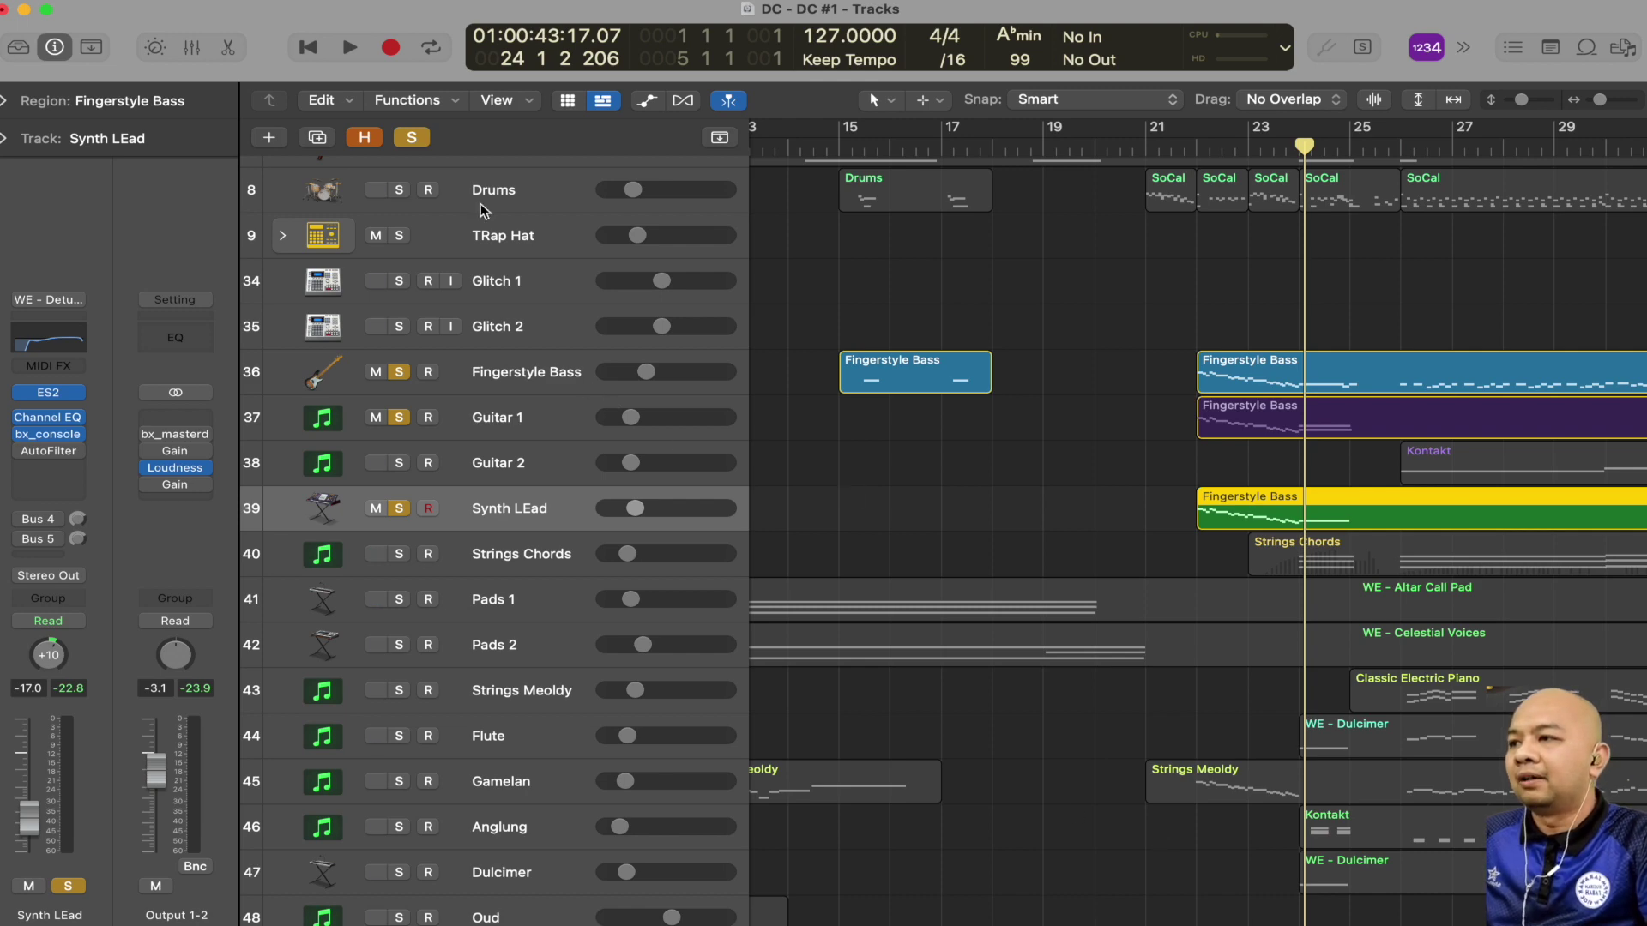
click(412, 138)
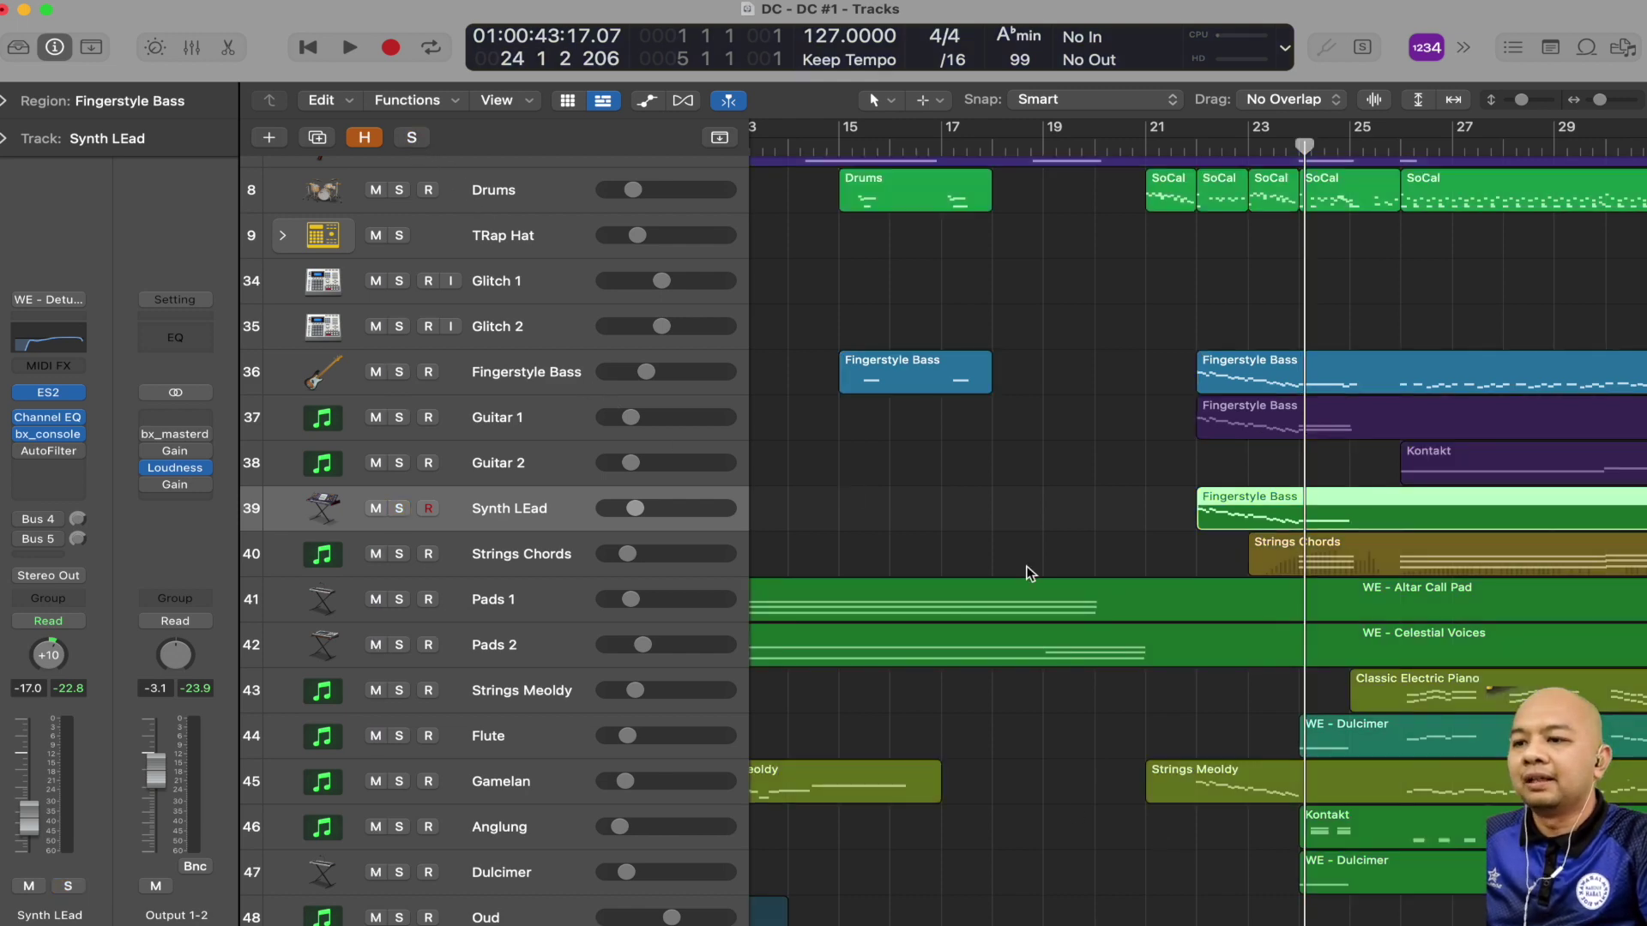
Step: Play the full arrangement from about bar 24 through the vocal entry, and stop at about bar 26
scroll(1026, 564, down, 5)
scroll(1025, 564, up, 8)
key(space)
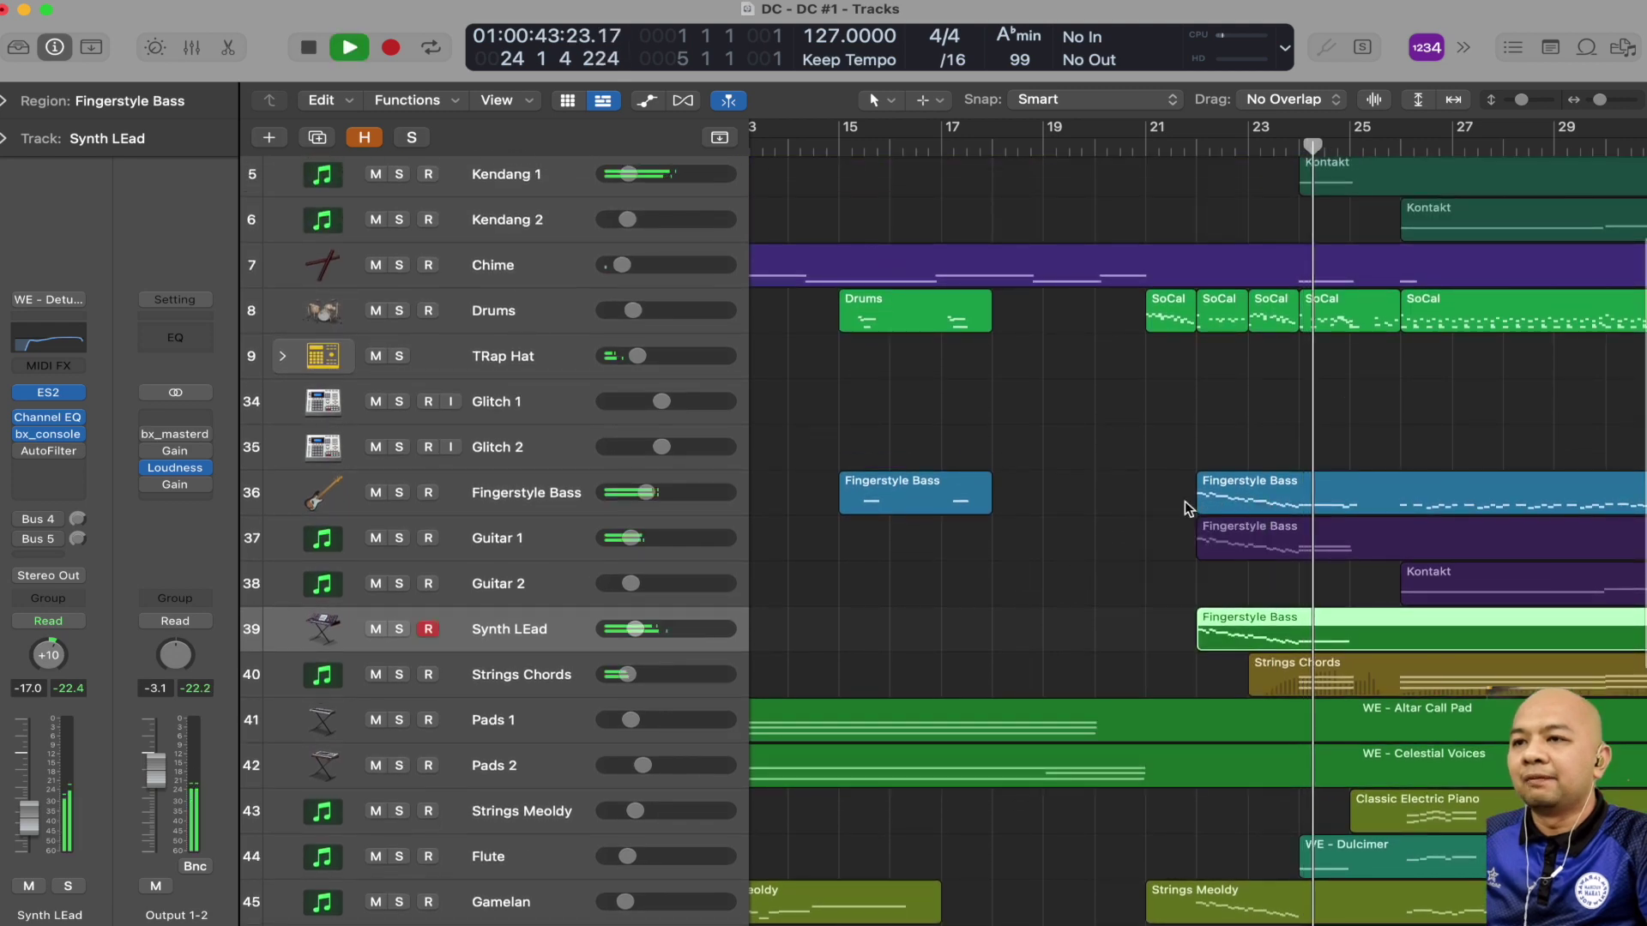
scroll(1413, 393, up, 3)
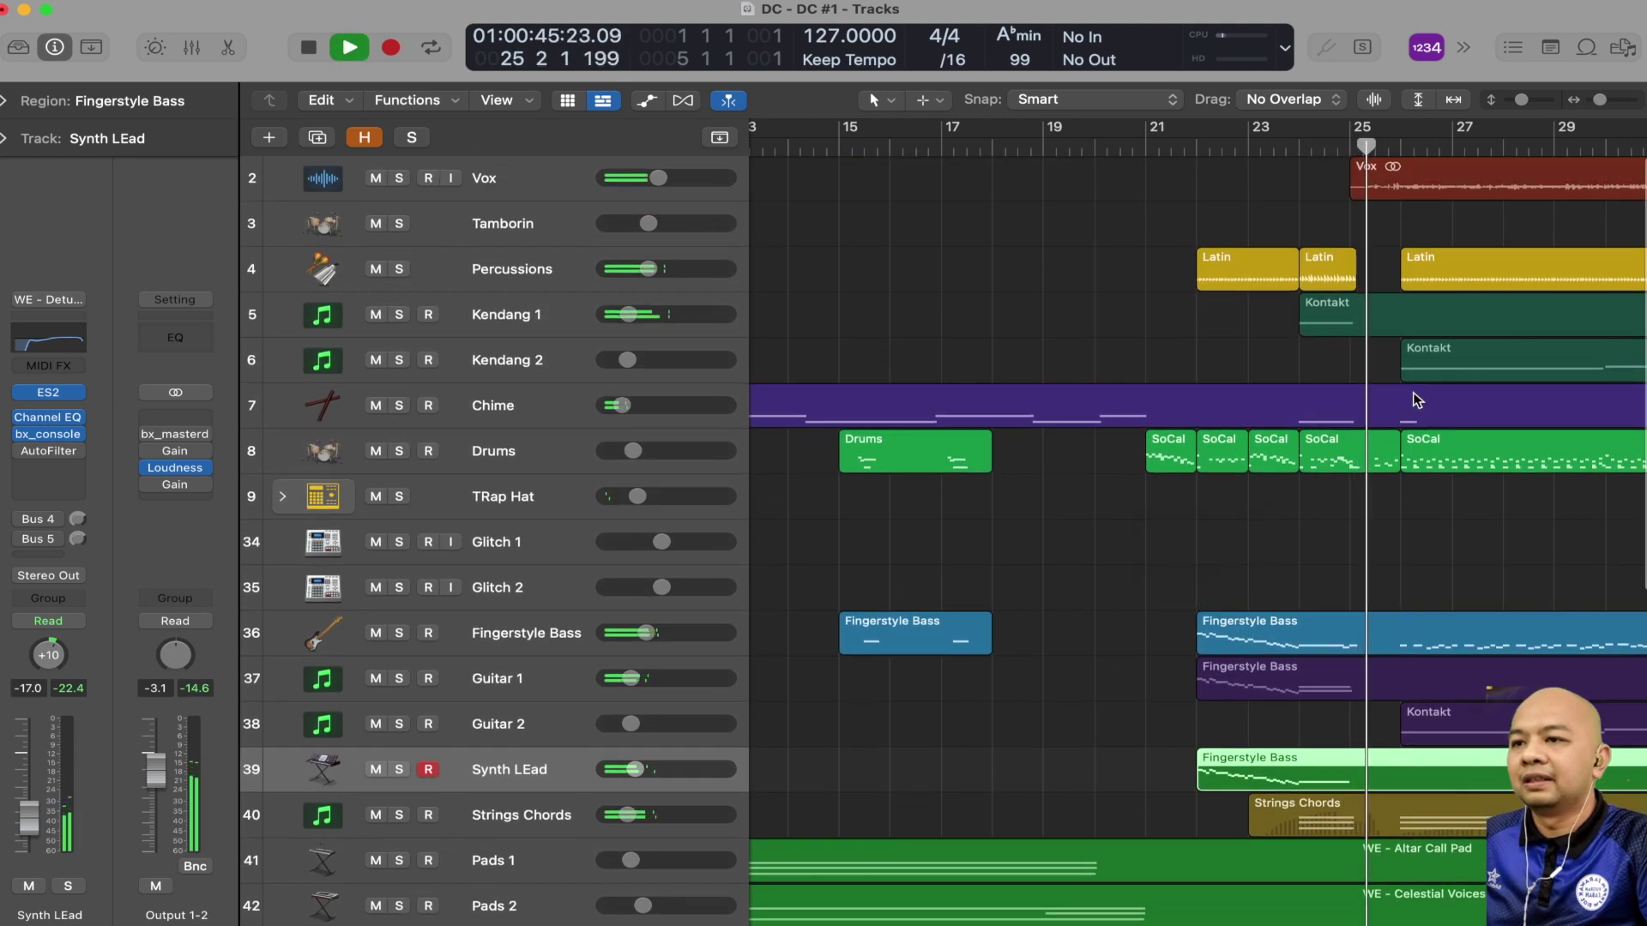
scroll(1412, 393, right, 4)
scroll(1412, 393, down, 3)
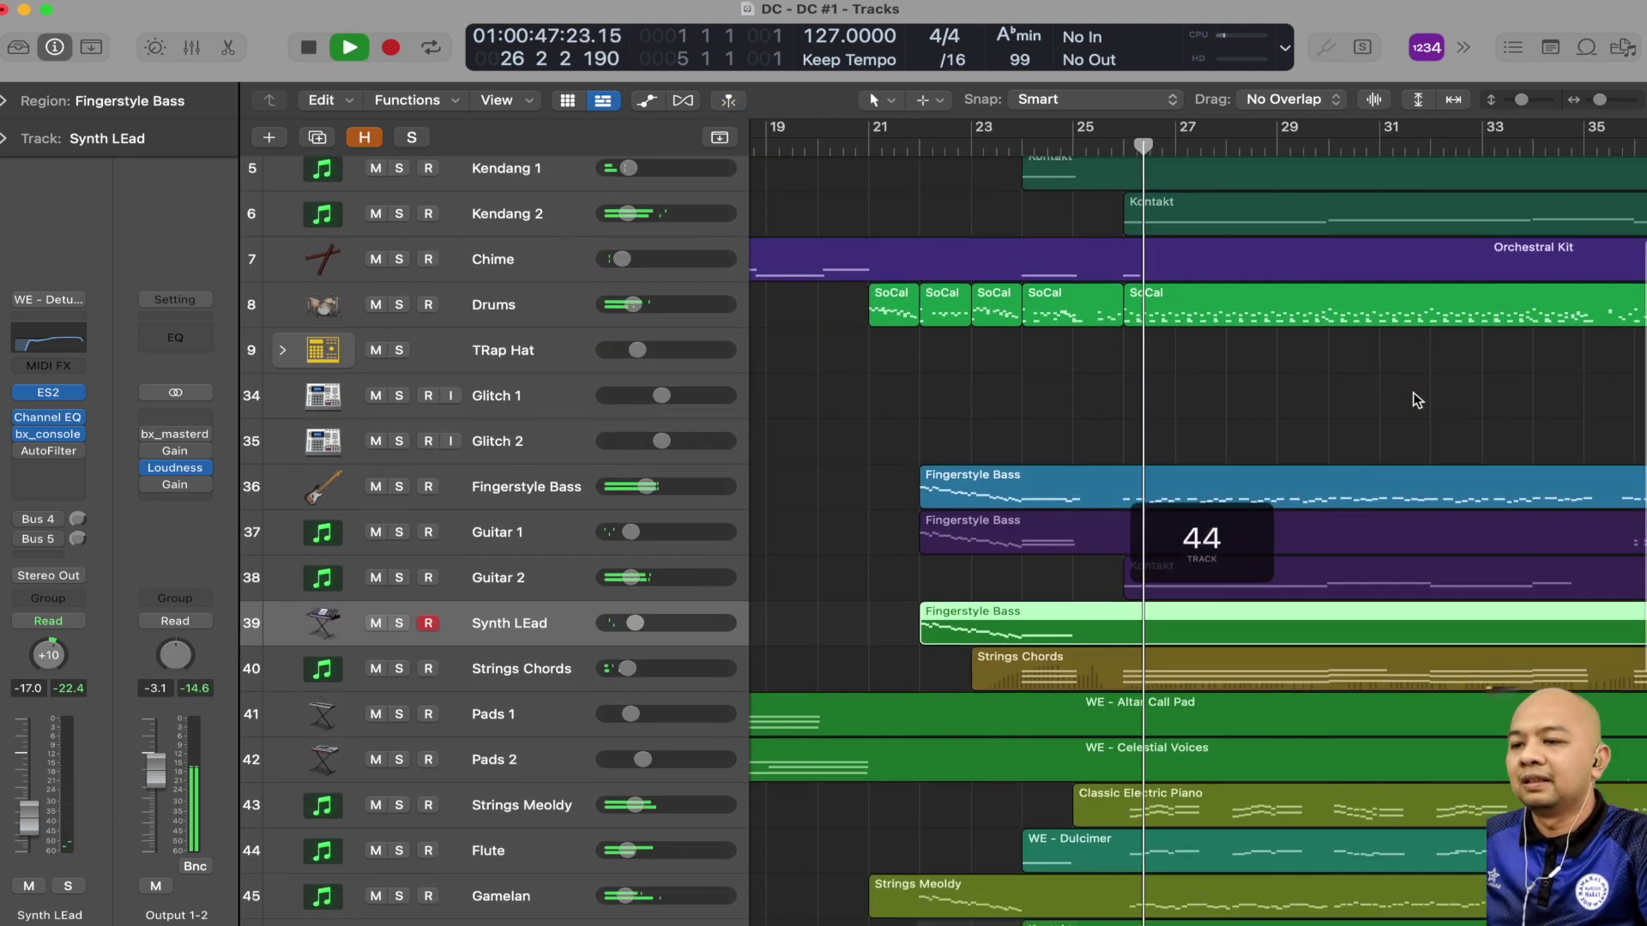
scroll(1412, 392, down, 6)
key(space)
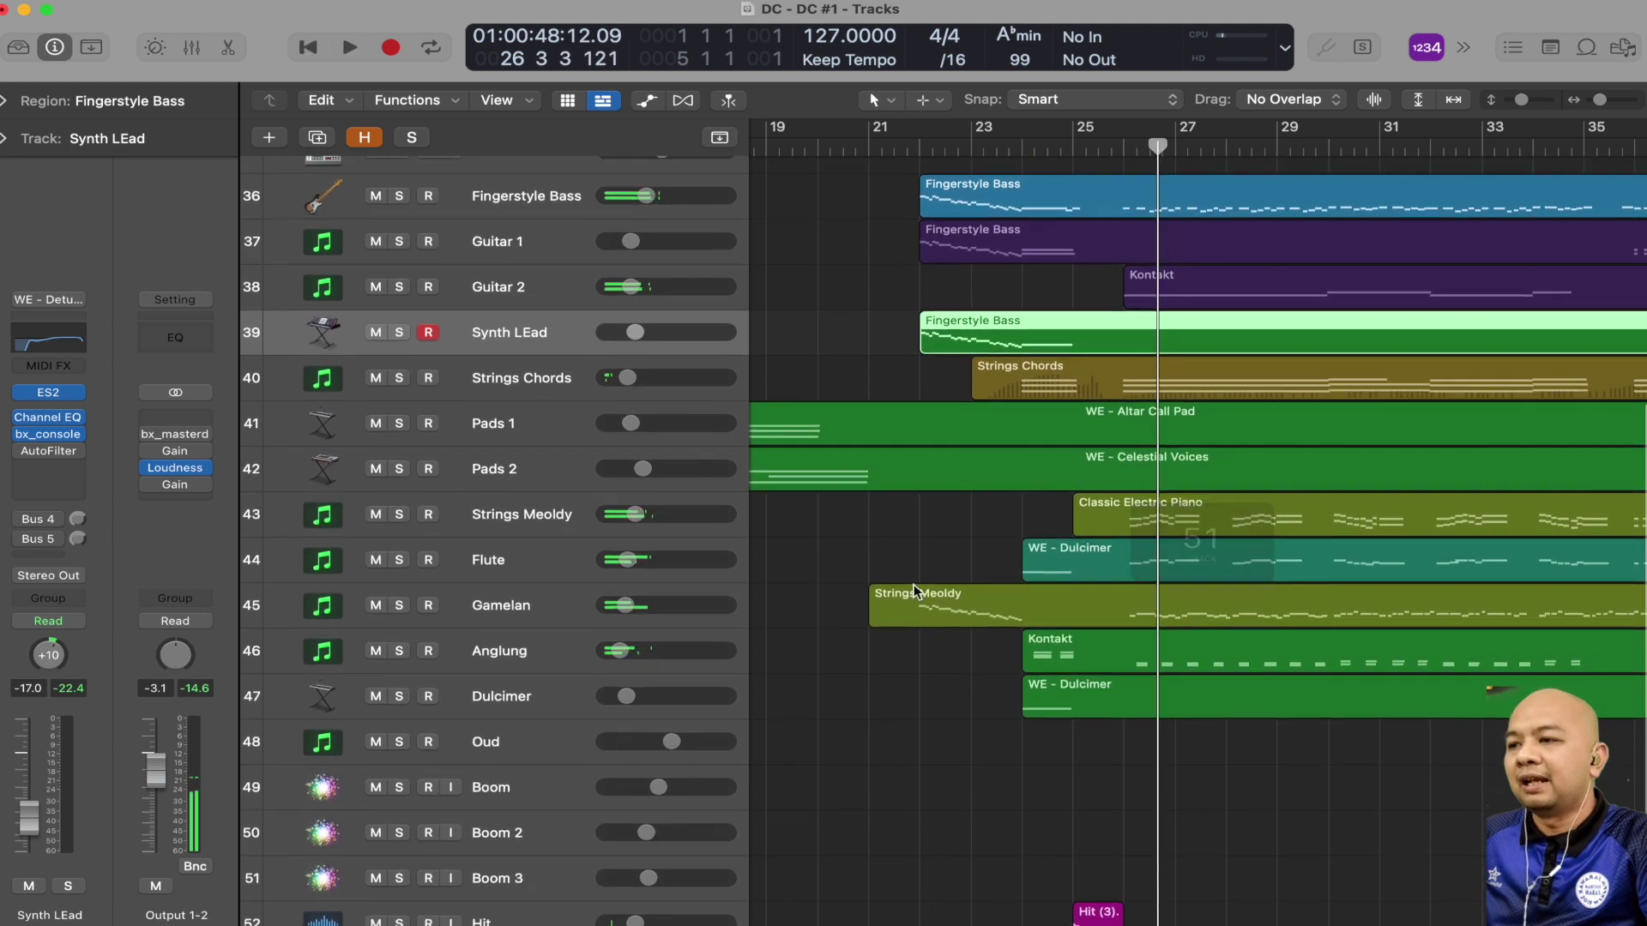
Step: Solo the Strings Meoldy and Flute tracks and audition them together from bar 26 to about bar 31
click(531, 522)
click(400, 516)
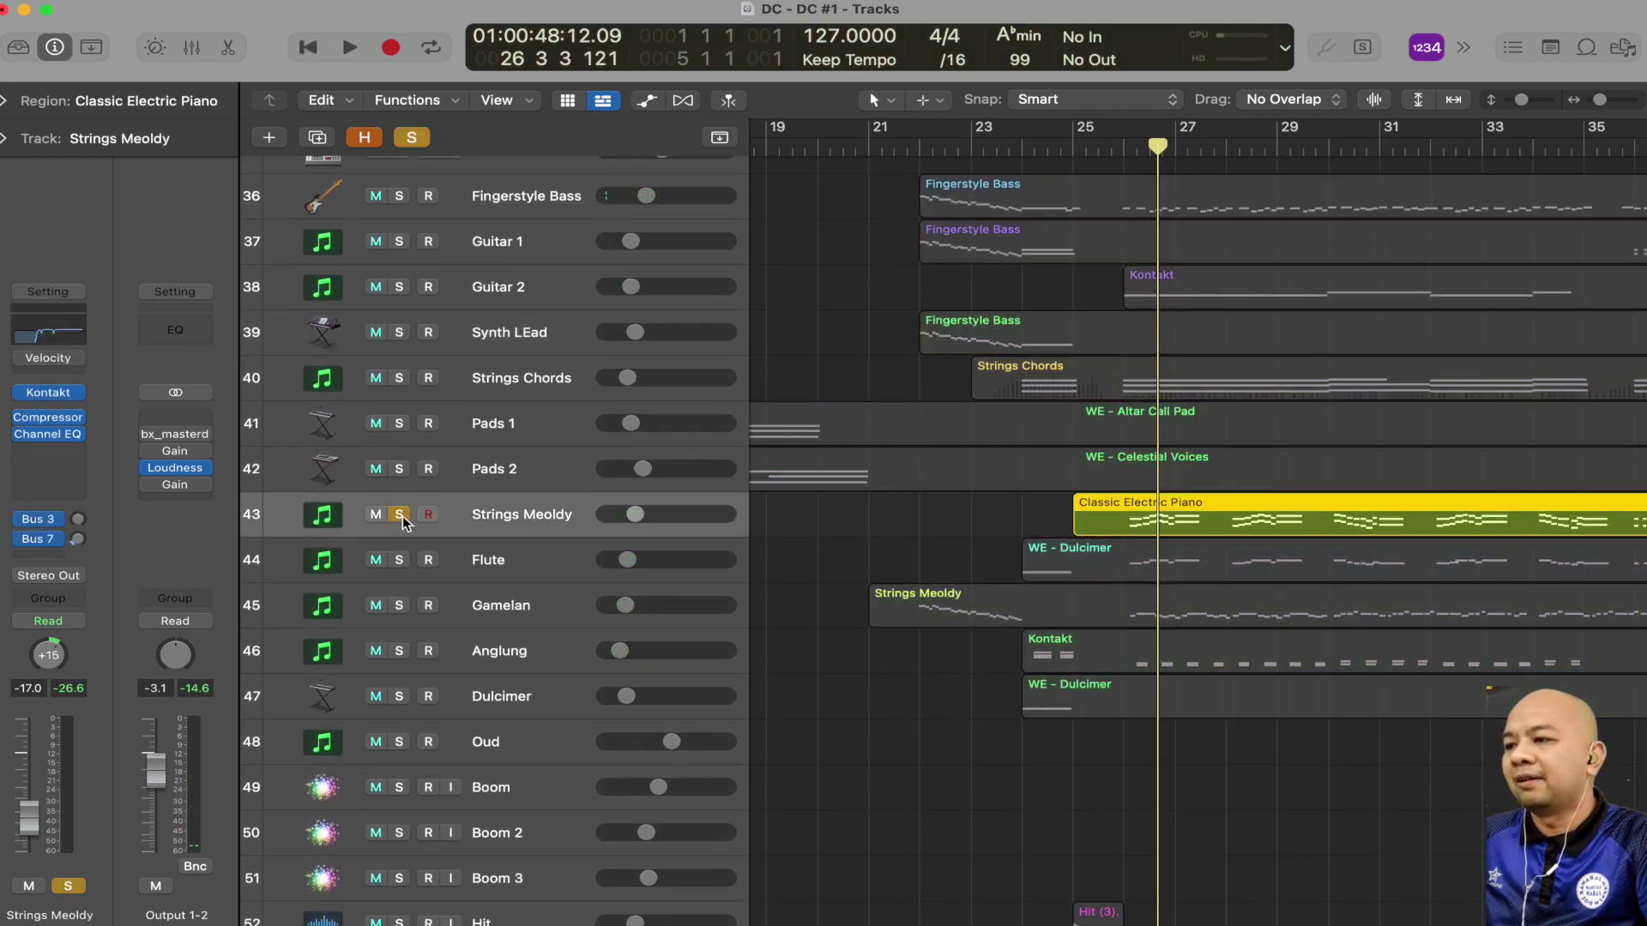
click(400, 562)
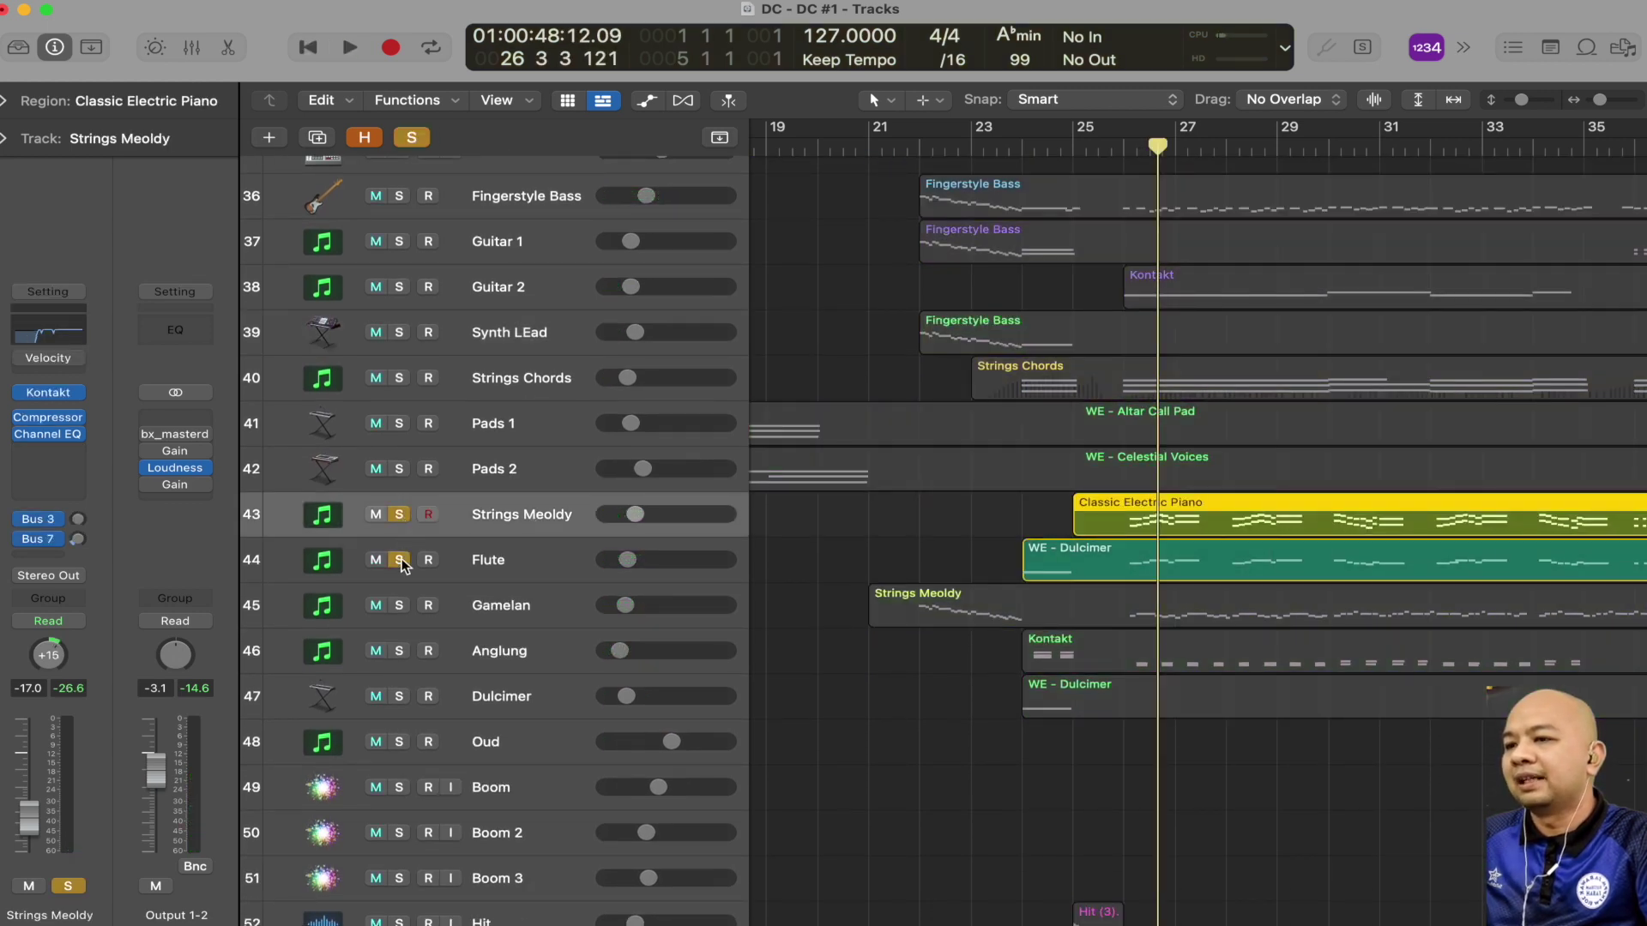
click(1126, 147)
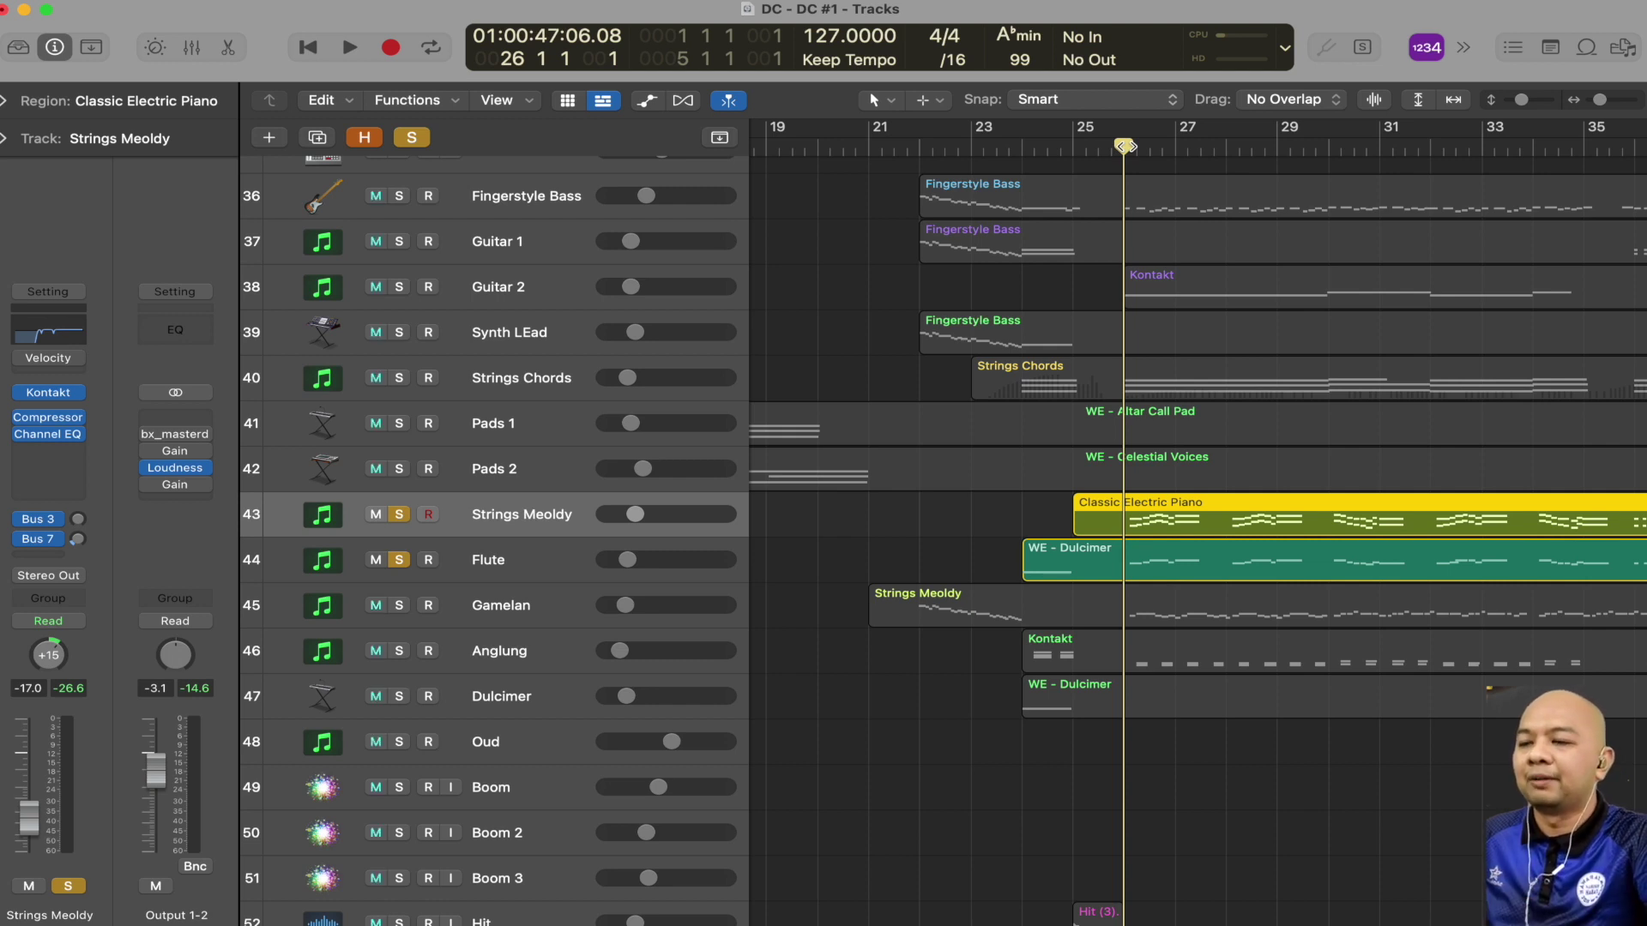
key(space)
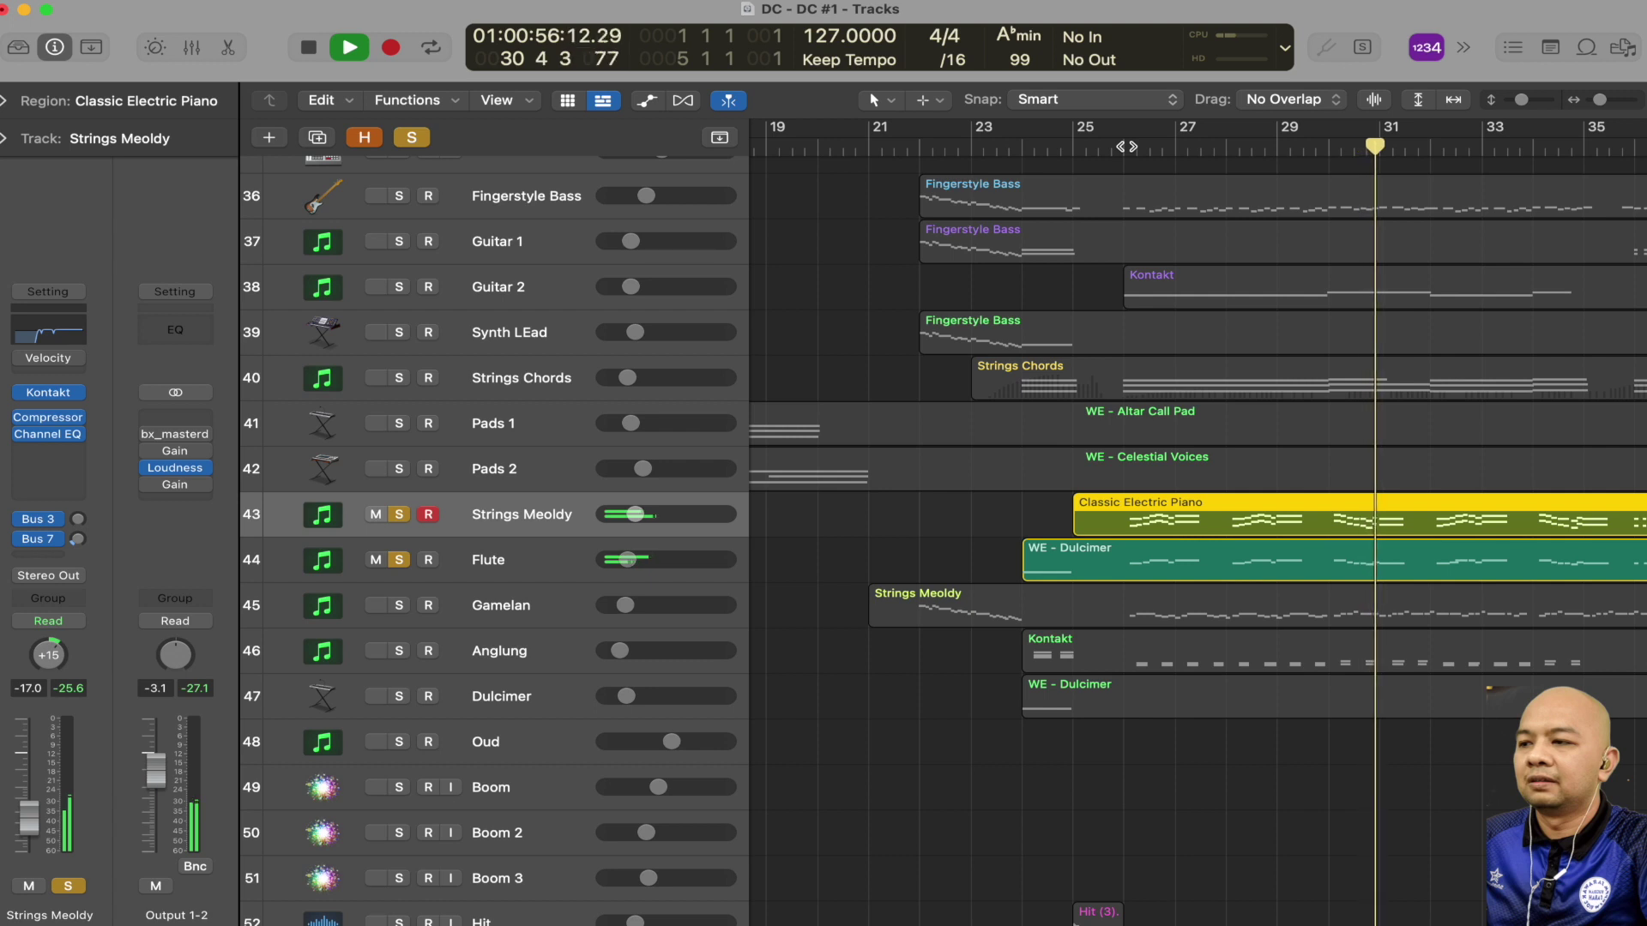
key(space)
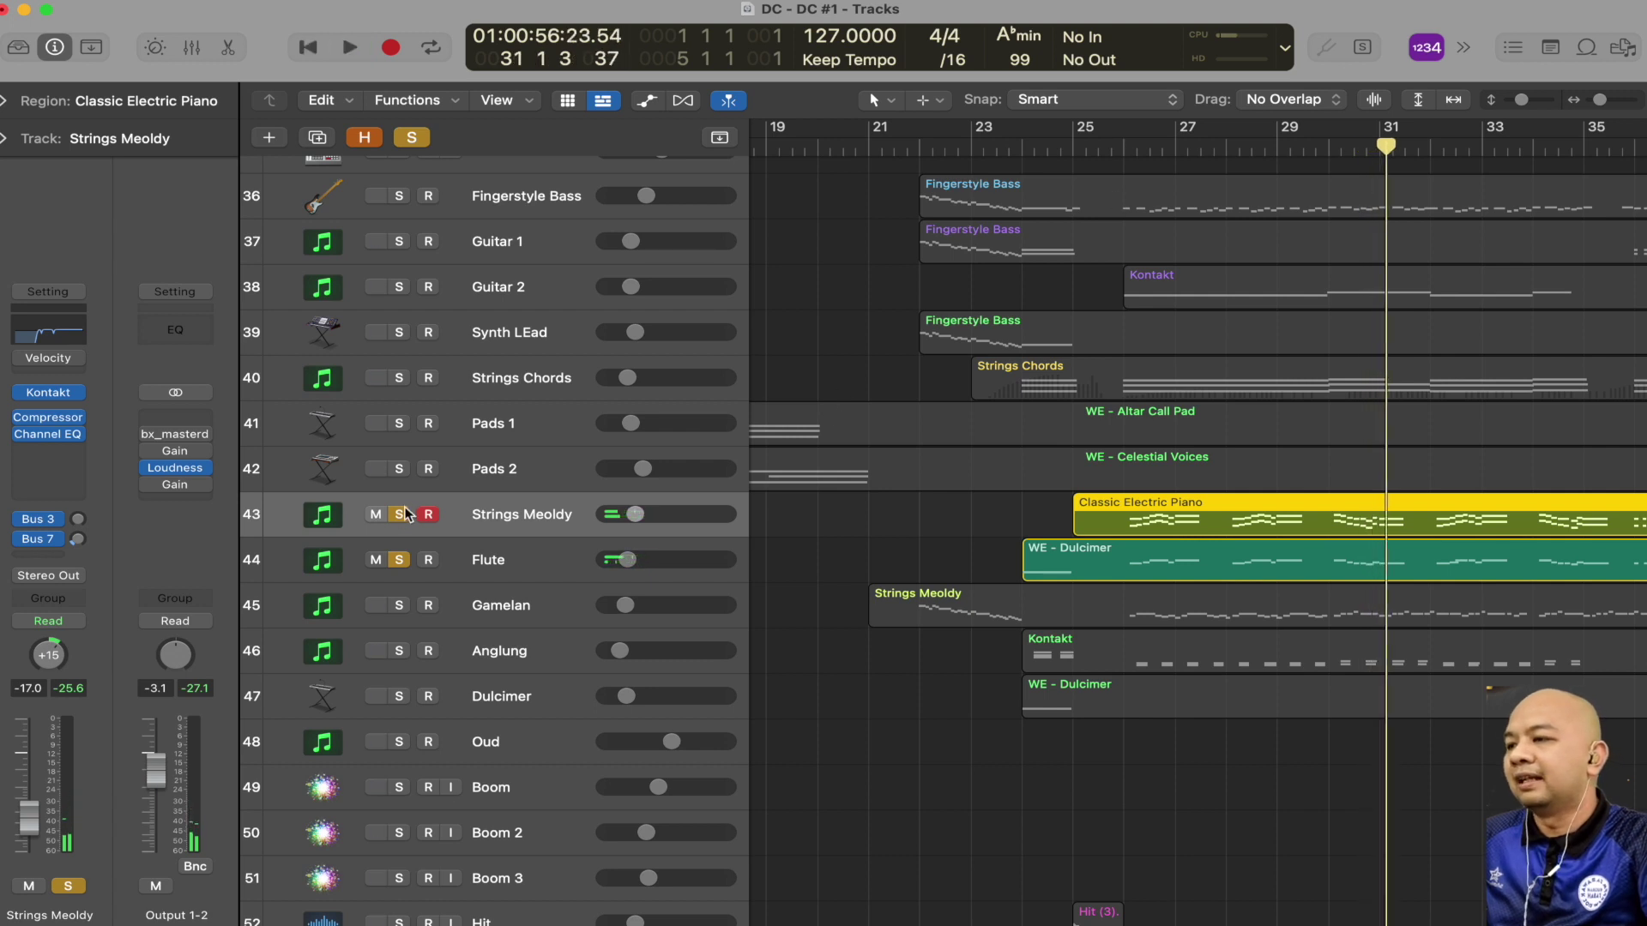
Step: Switch the solo from Strings Meoldy and Flute to Gamelan and audition it from about bar 27 to bar 30
click(401, 514)
click(397, 560)
click(400, 605)
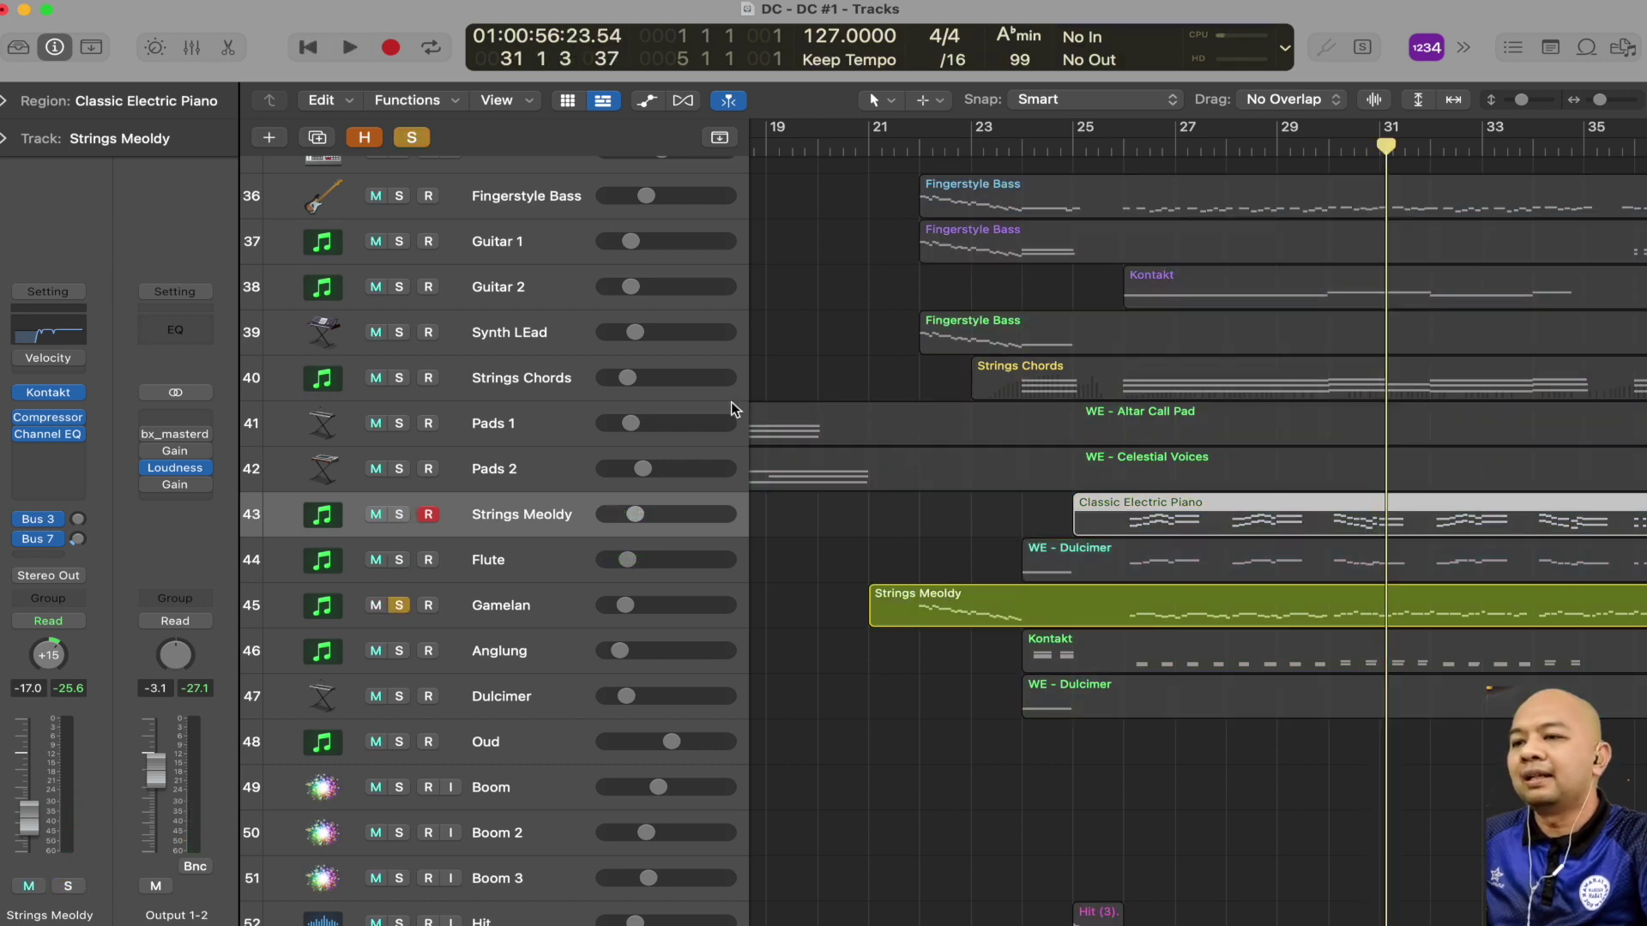
click(1163, 151)
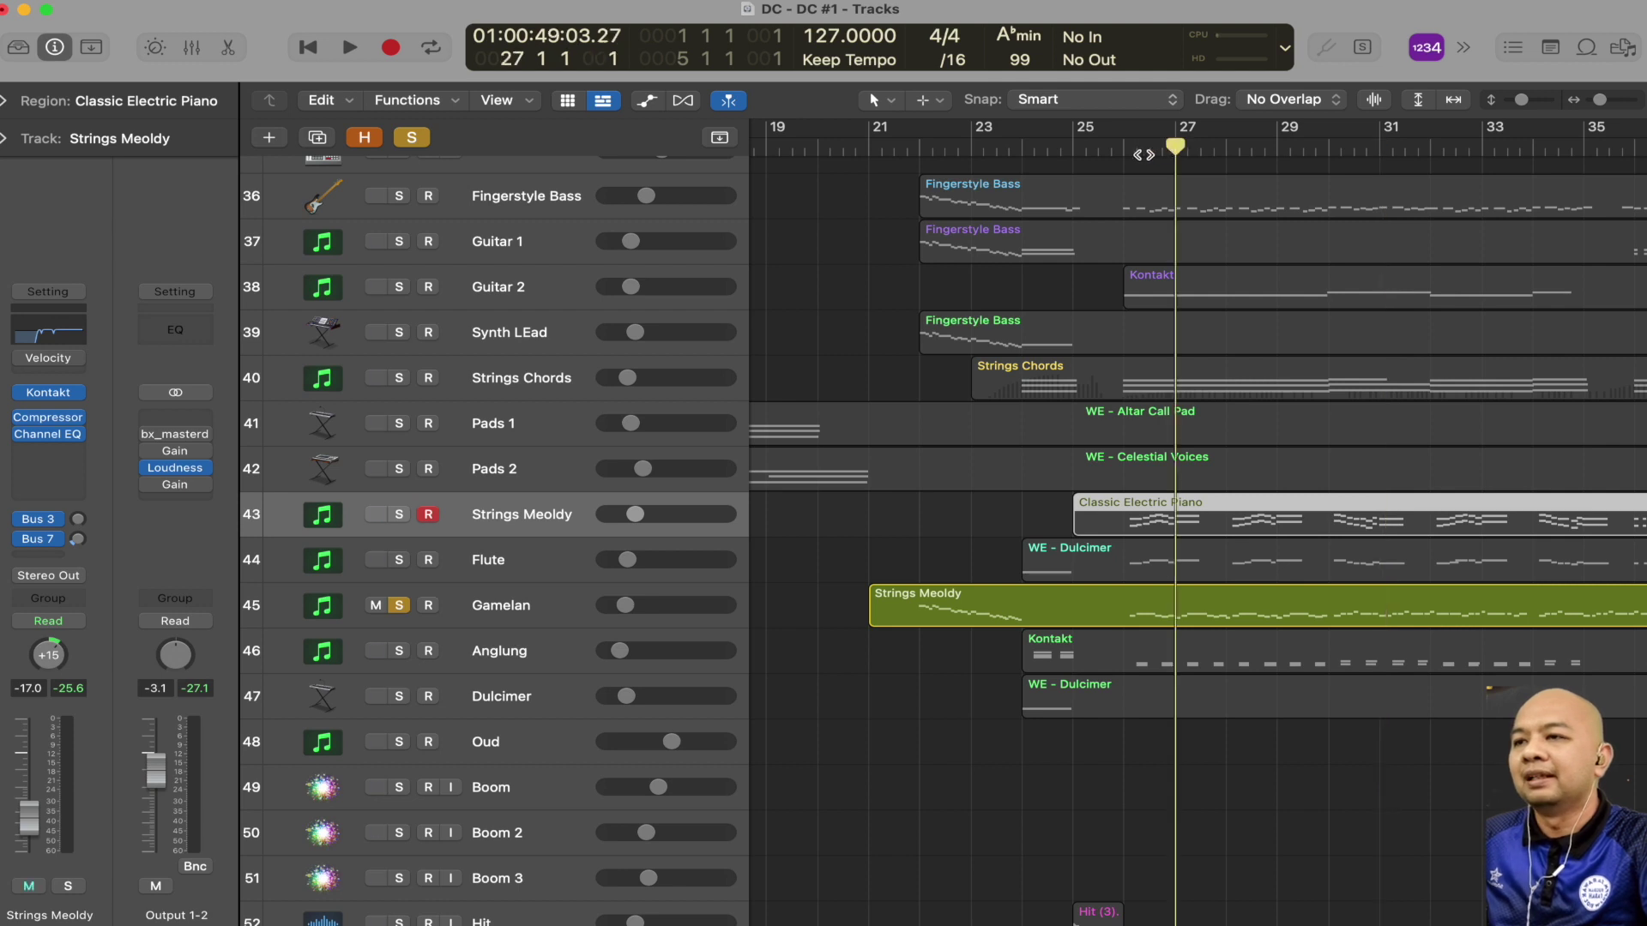
key(space)
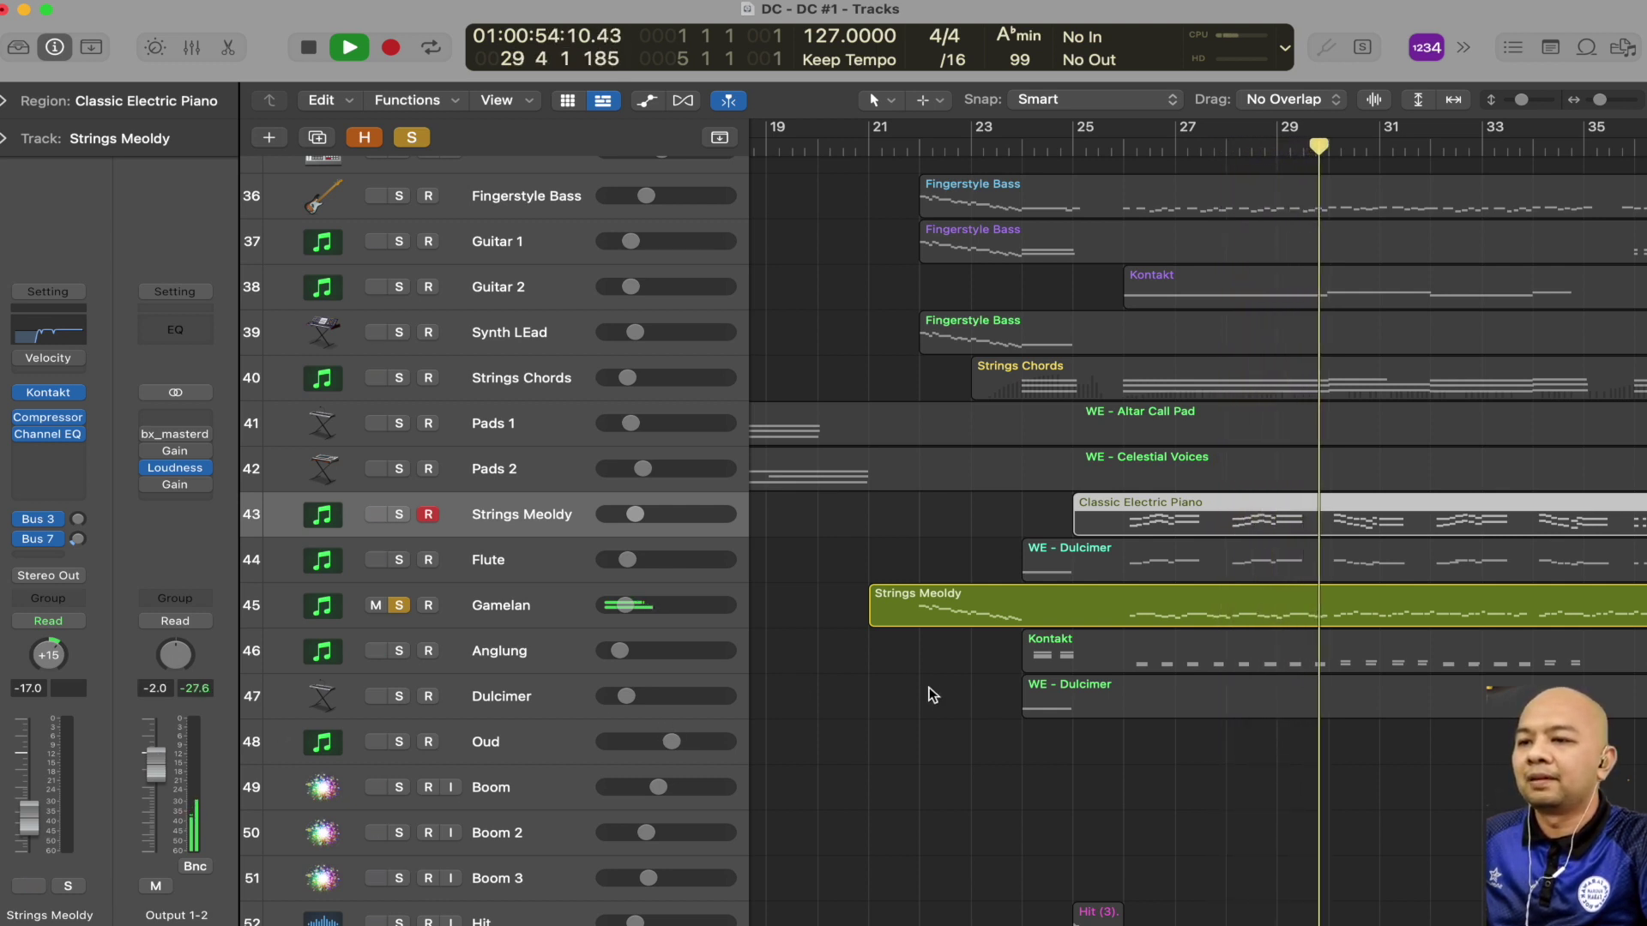
key(space)
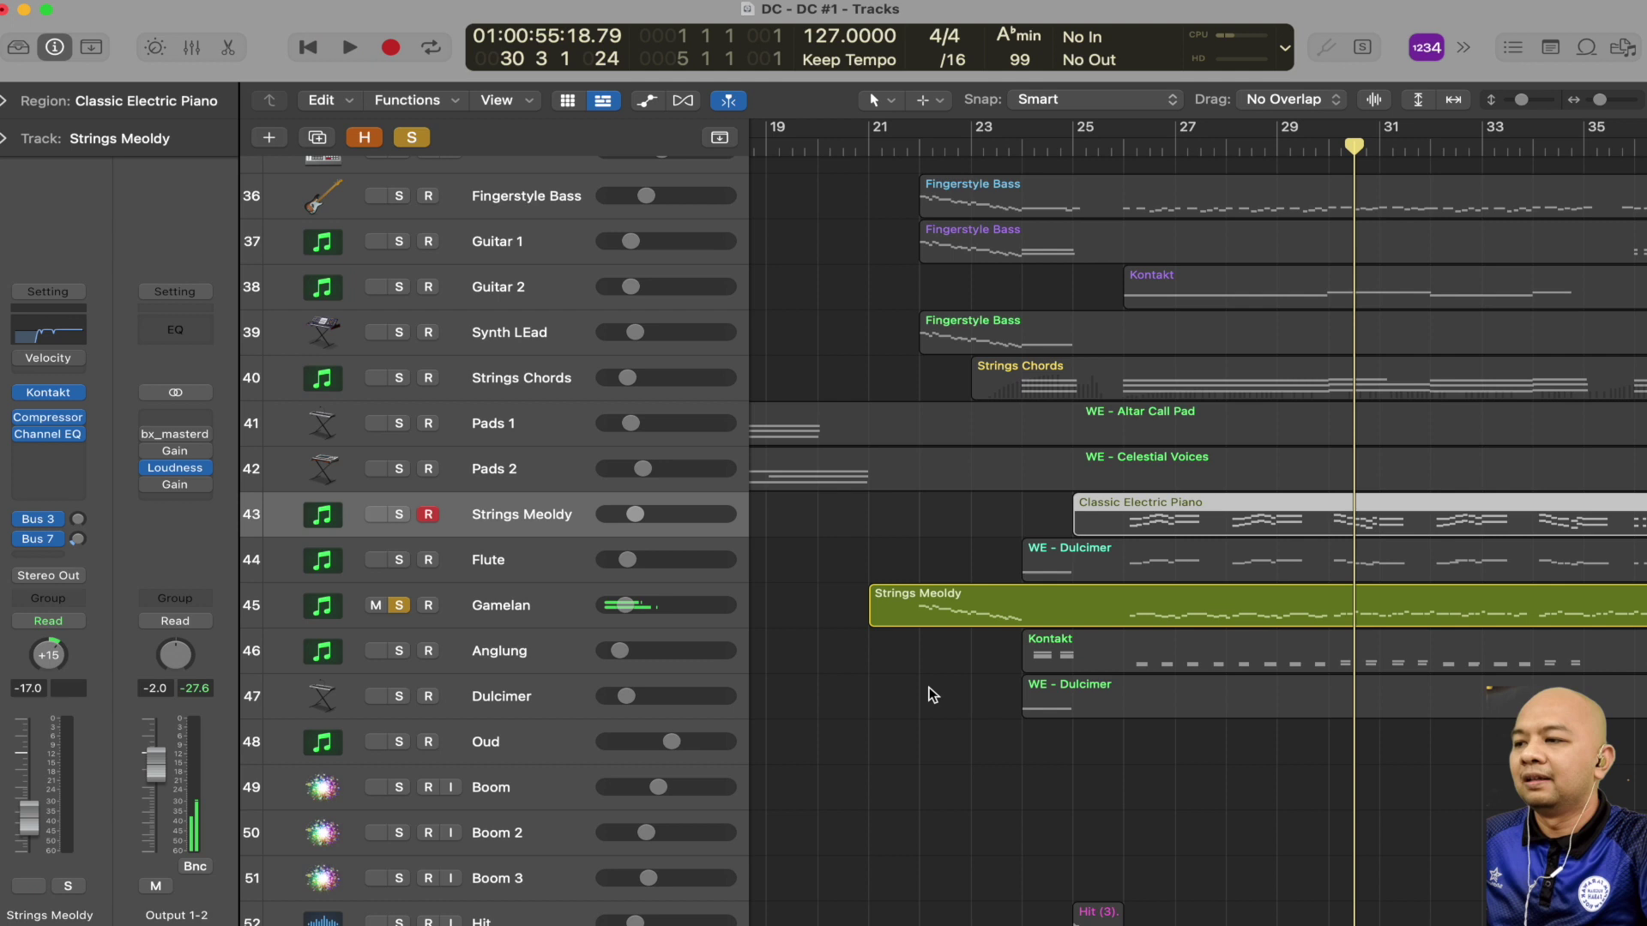
Step: Switch the solo from Gamelan to Anglung, audition its Kontakt region from about bar 30, and clear the solo
click(398, 605)
click(399, 651)
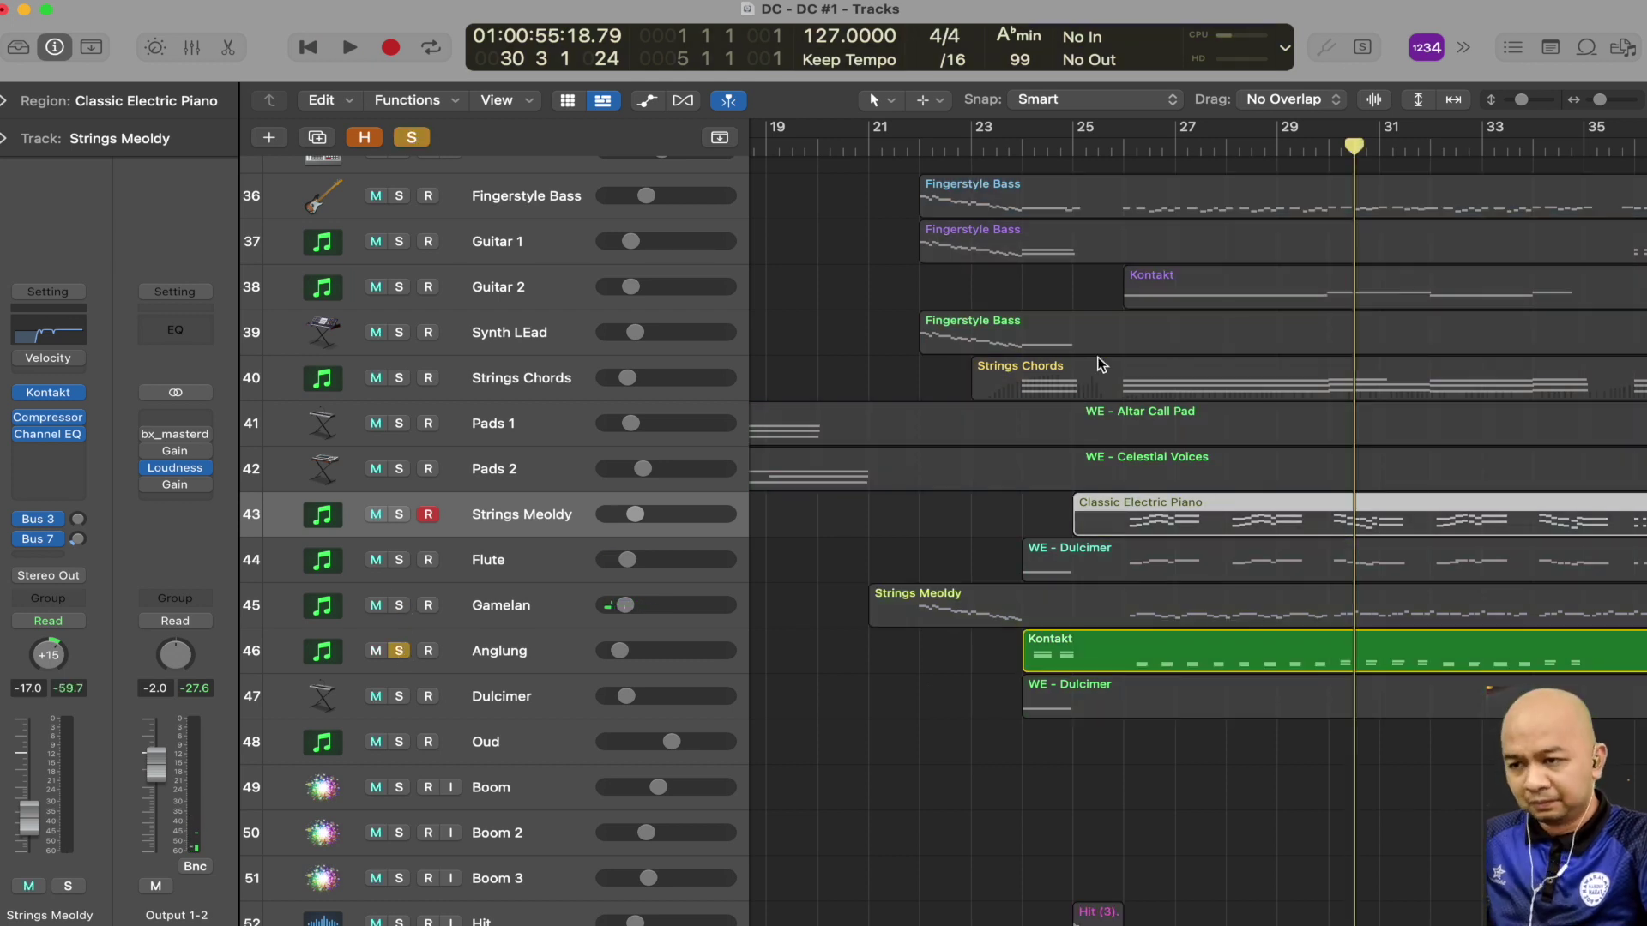
key(space)
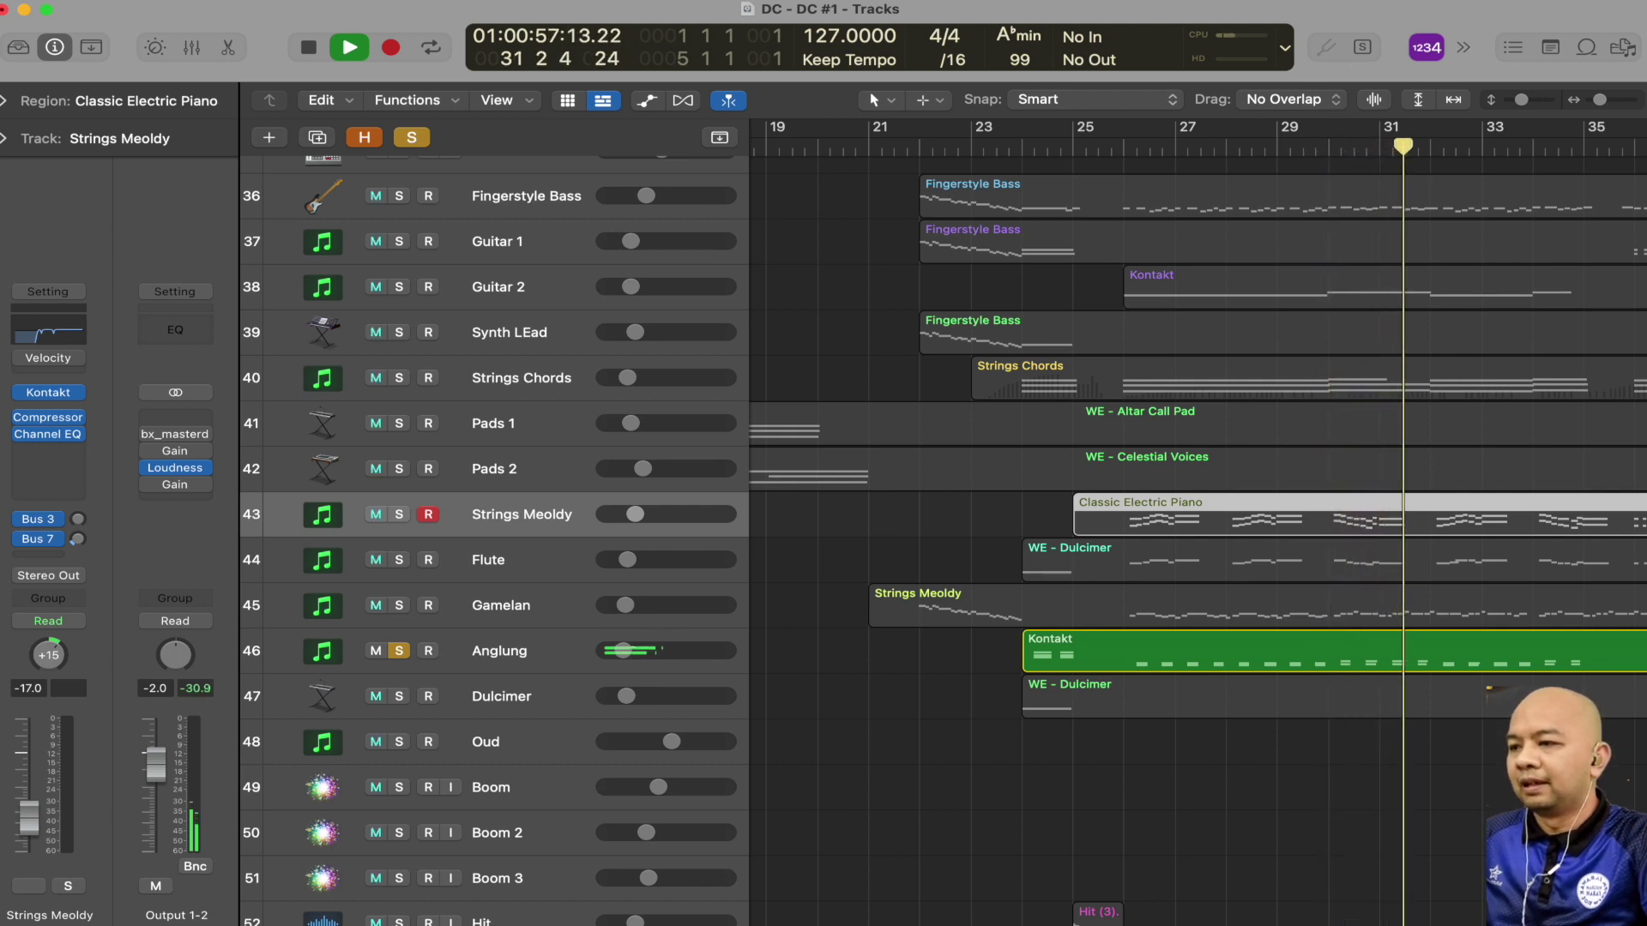
key(space)
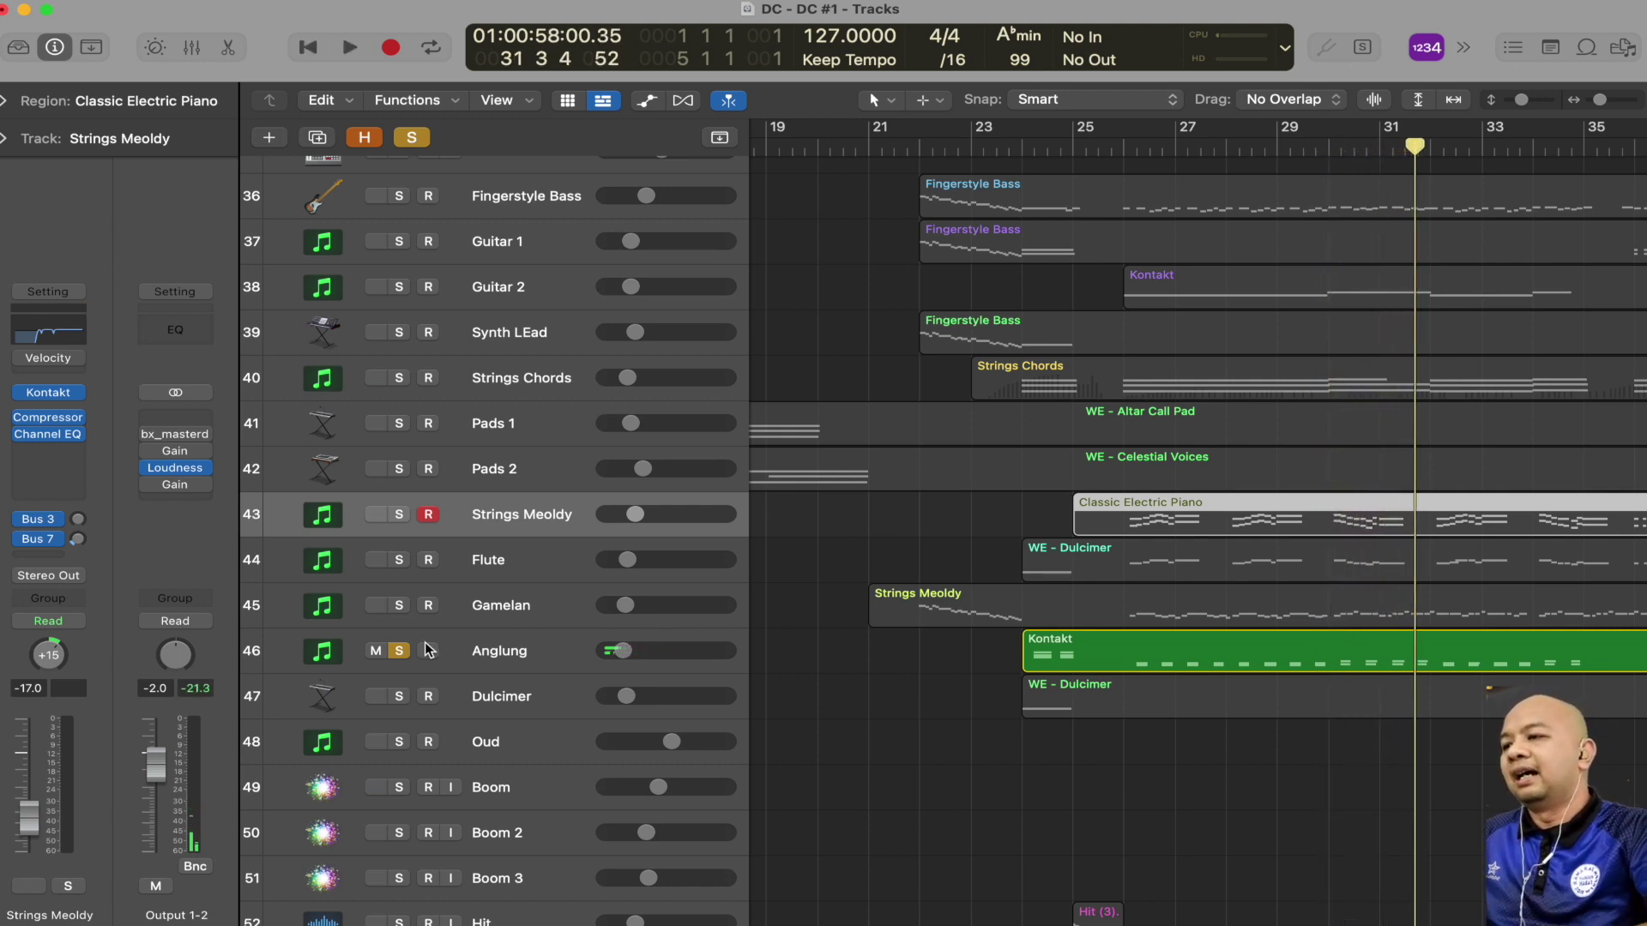
click(419, 141)
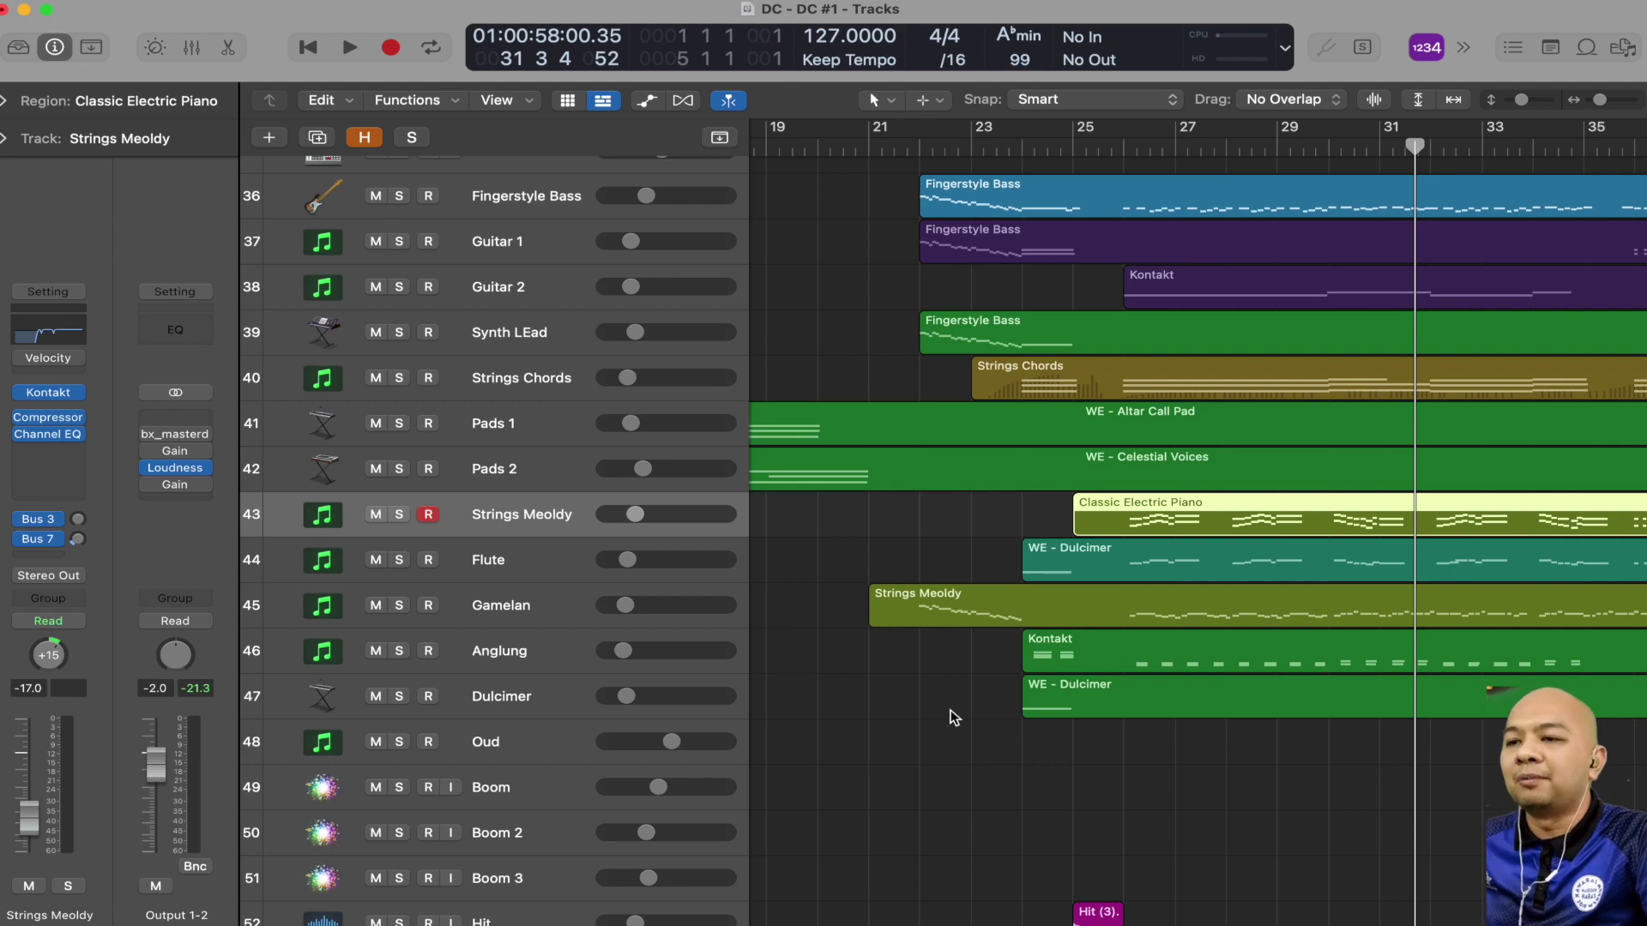
Step: Look over the lower tracks down to Audio 9 and the arrangement's regions from bar 31 to about bar 45
scroll(1249, 662, down, 1)
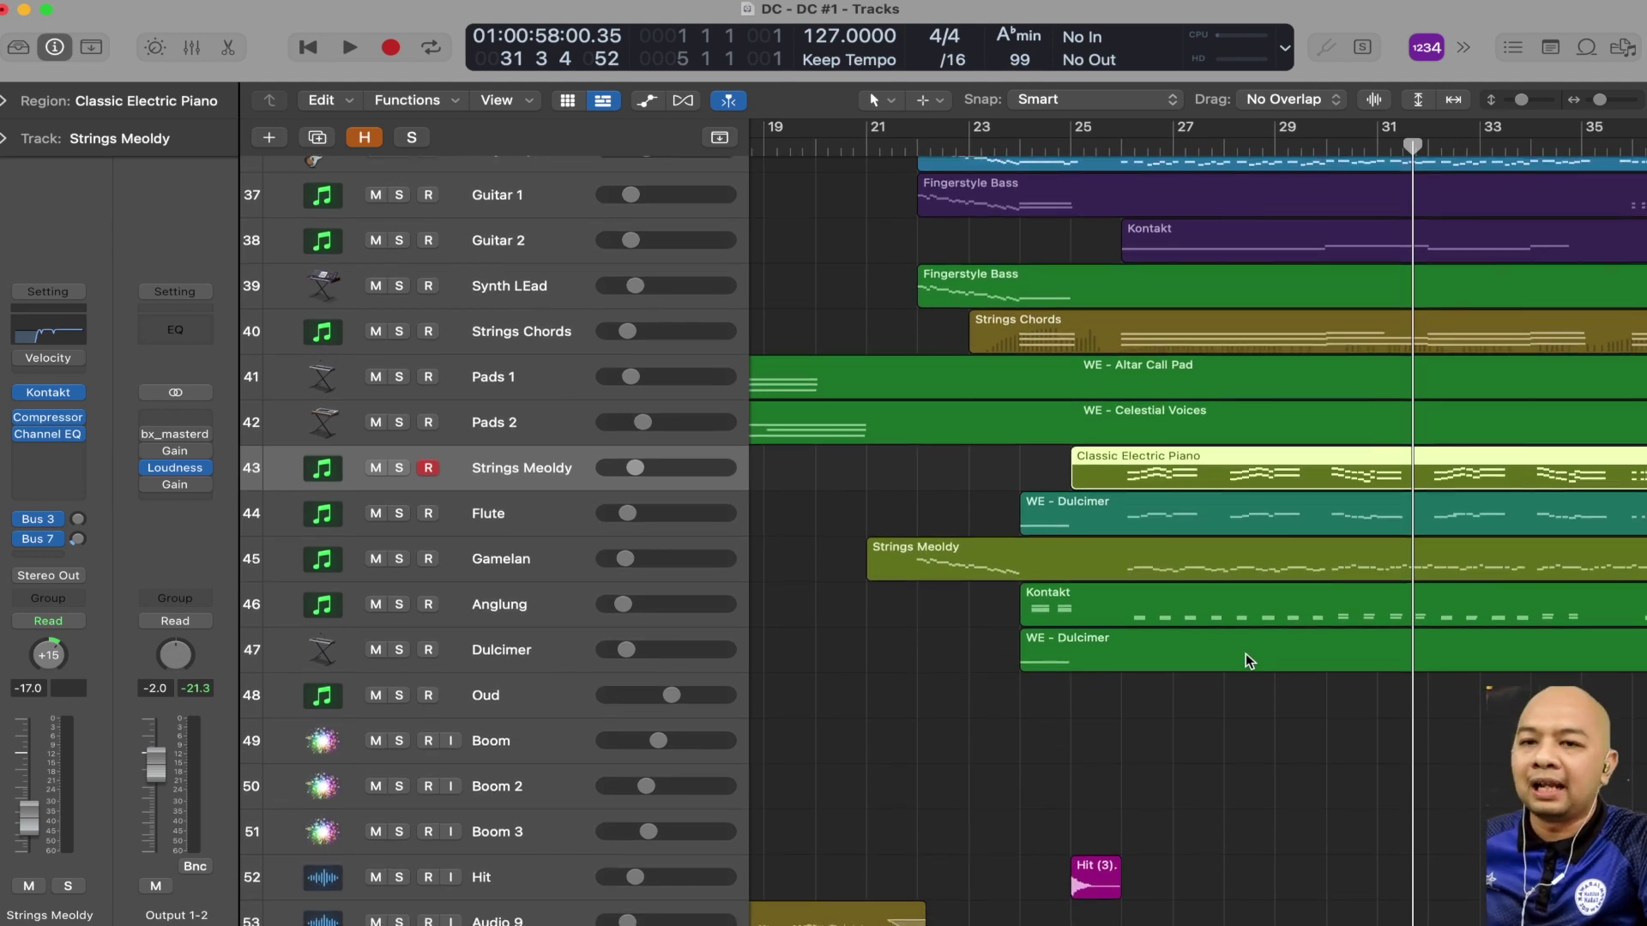
scroll(1245, 655, down, 1)
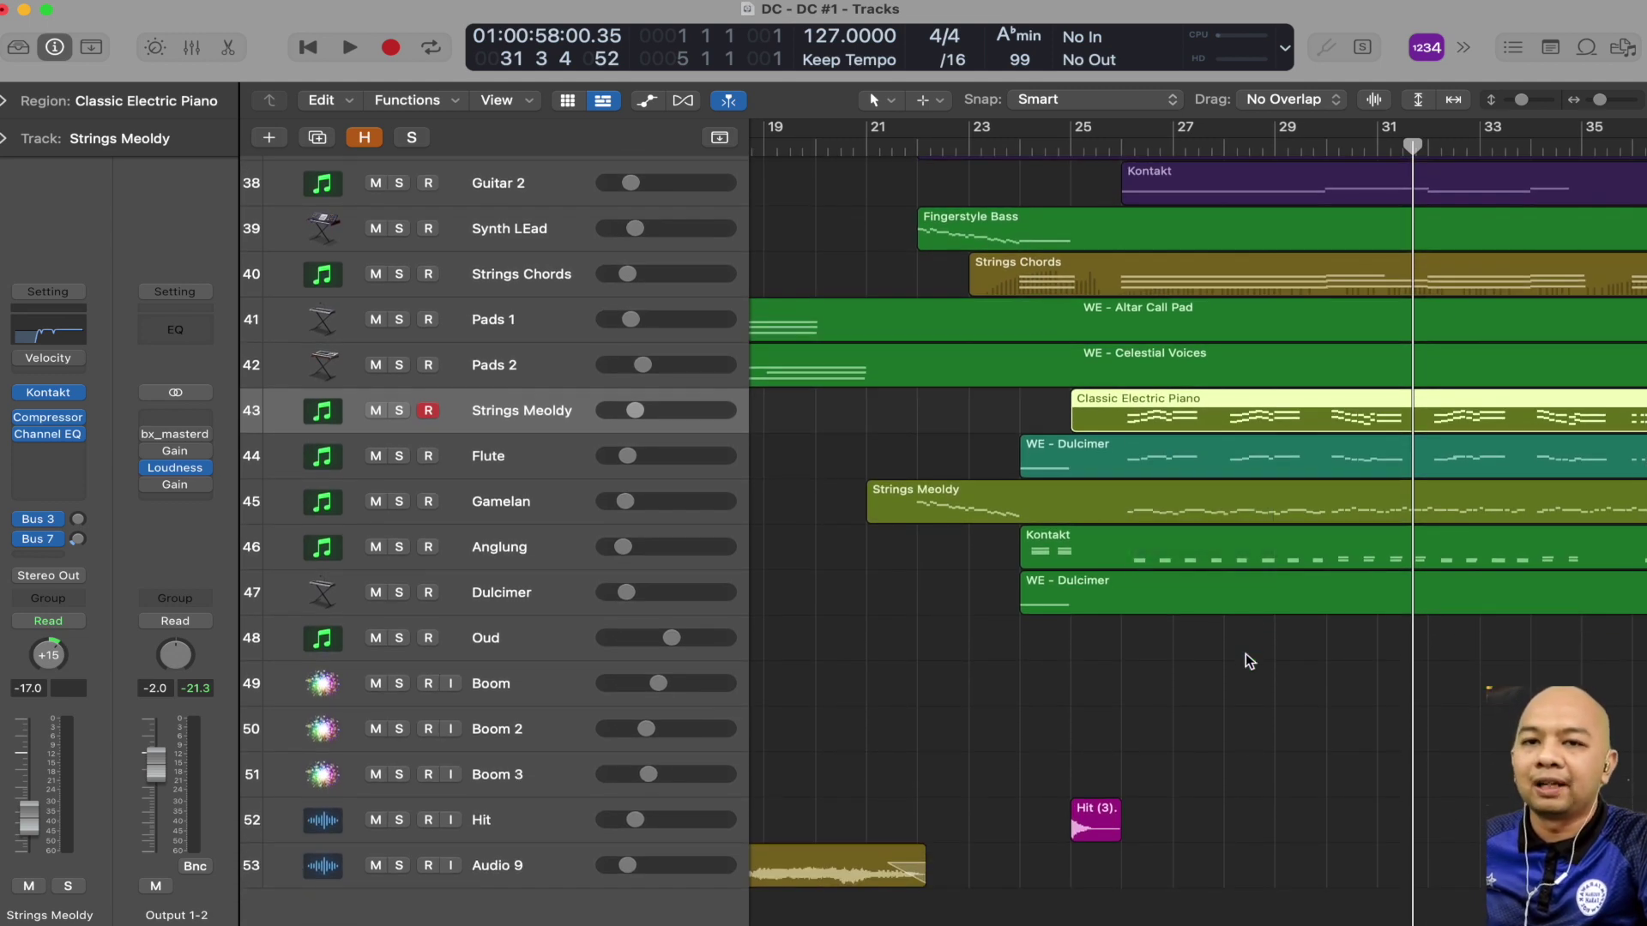
scroll(1246, 654, down, 1)
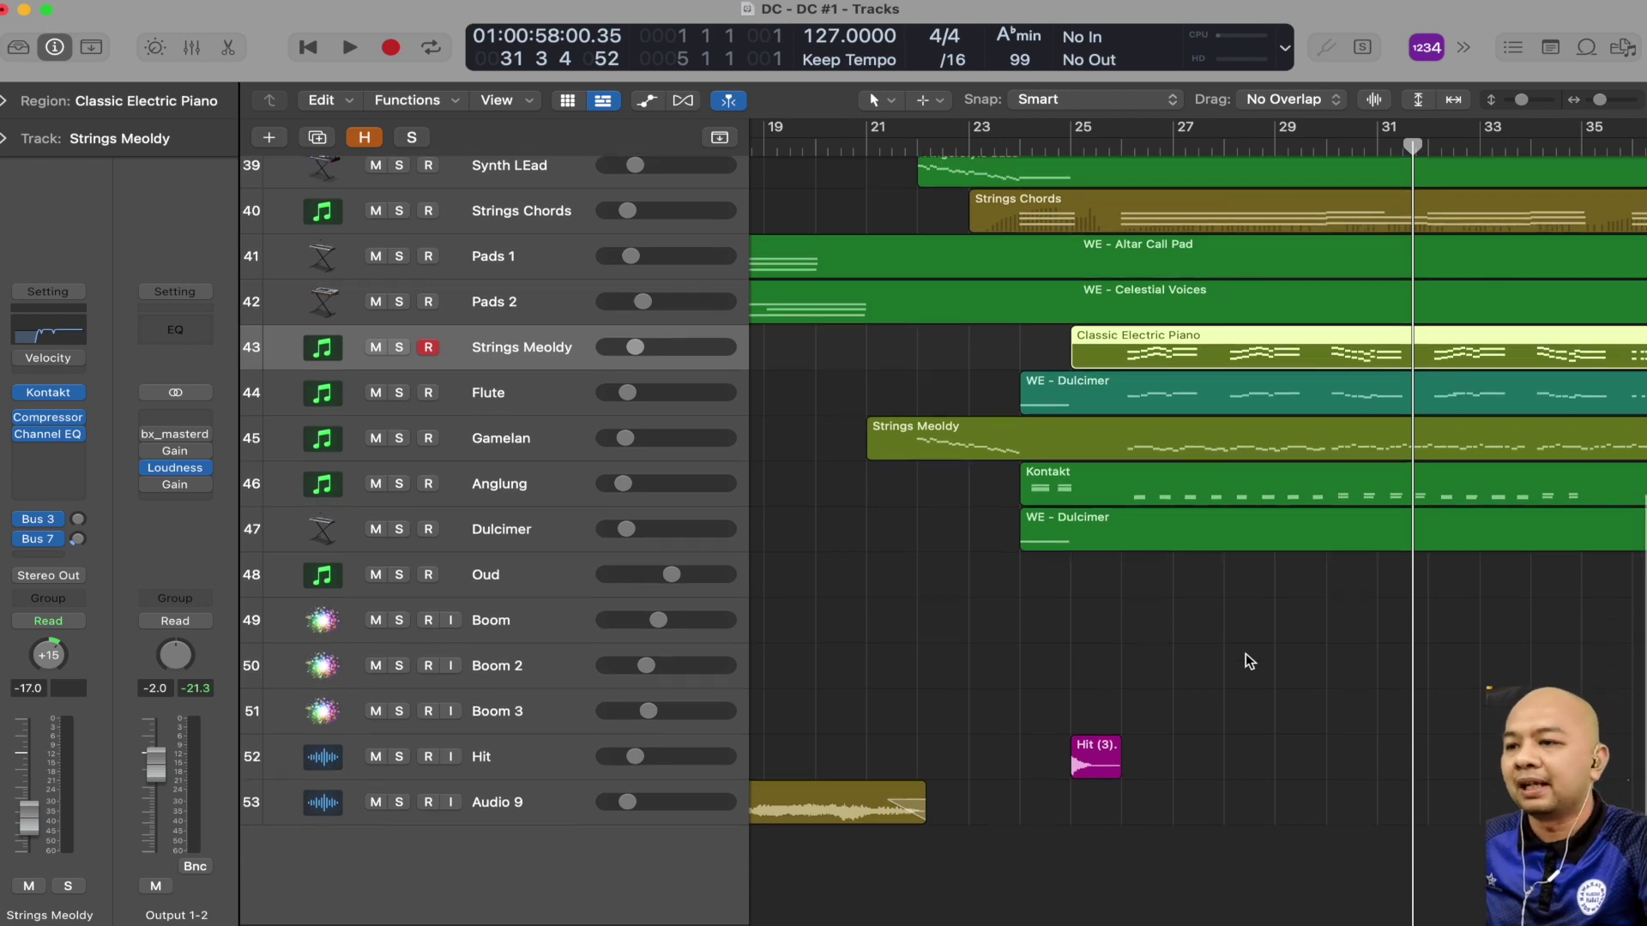
scroll(1245, 653, right, 3)
scroll(1245, 654, up, 7)
scroll(1245, 654, right, 8)
scroll(1245, 654, up, 2)
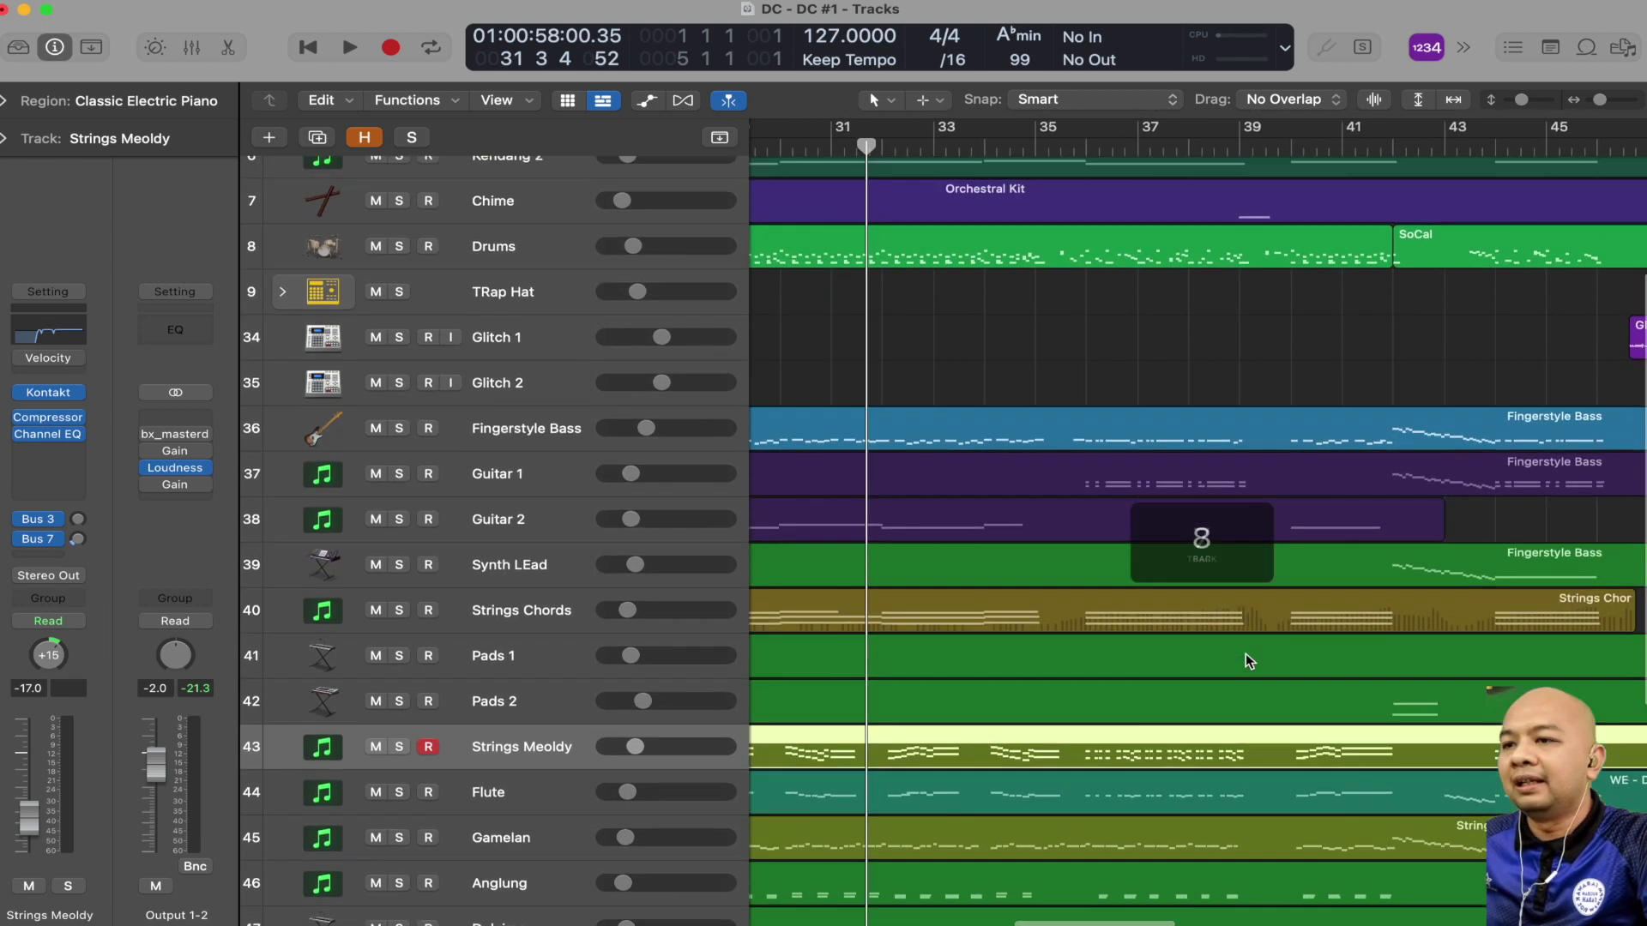
Step: Audition the full arrangement from about bar 35 to bar 37
click(1035, 146)
key(space)
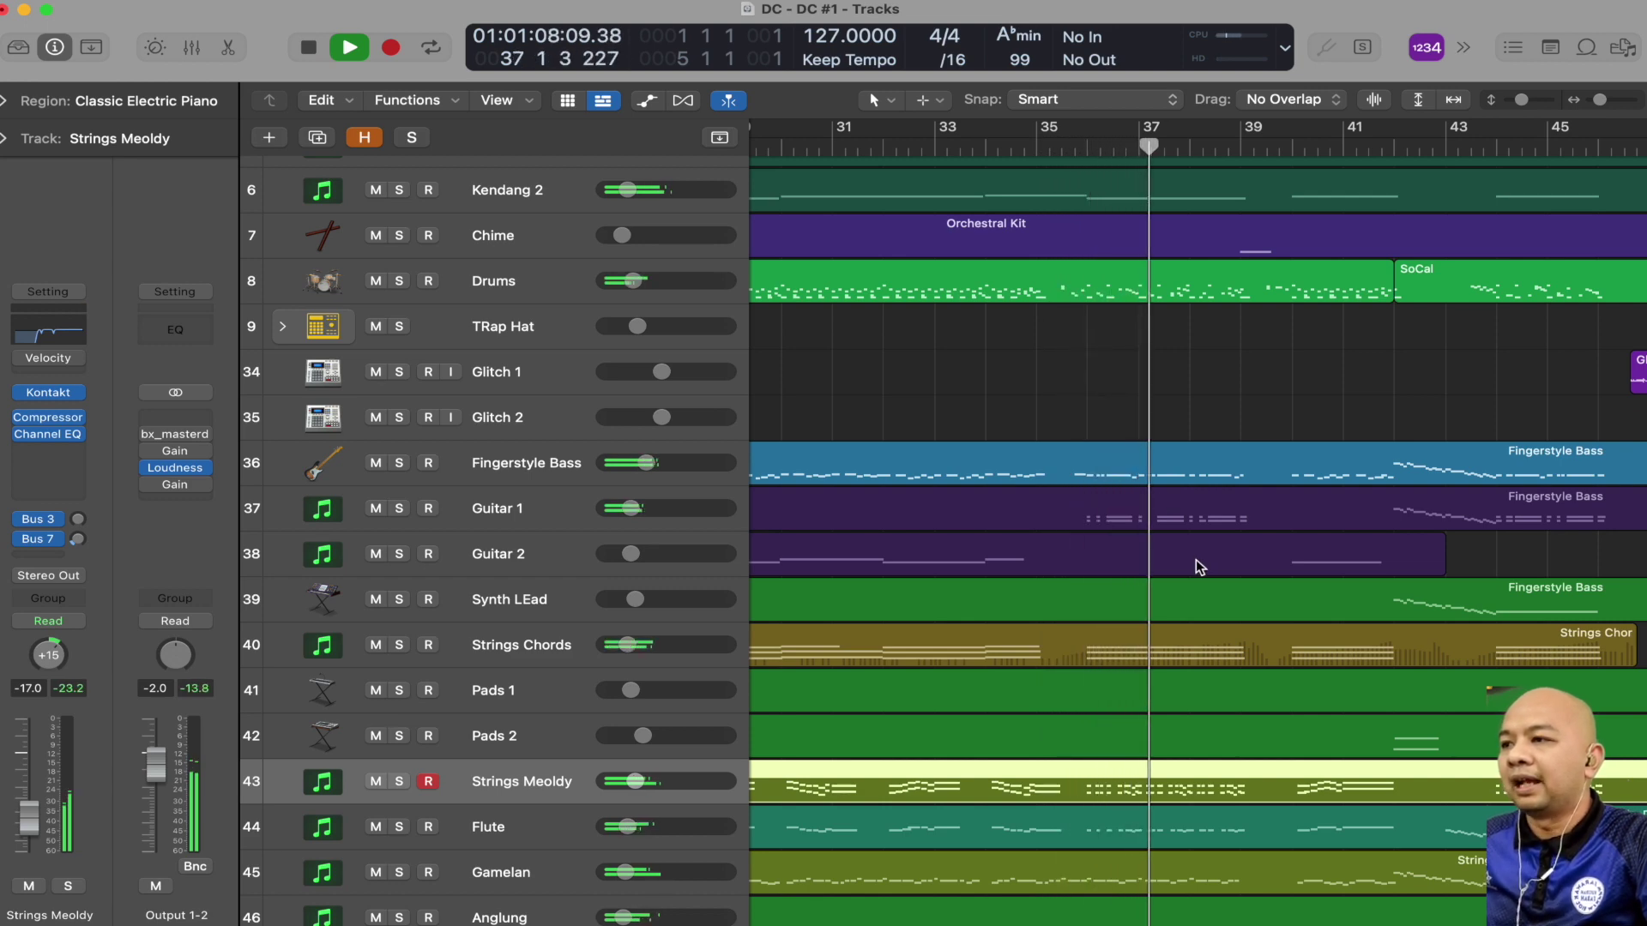
key(space)
Step: Inspect the Kontakt instrument on the Kendang 2 track and close its plug-in window
scroll(1195, 559, up, 4)
scroll(1197, 564, left, 10)
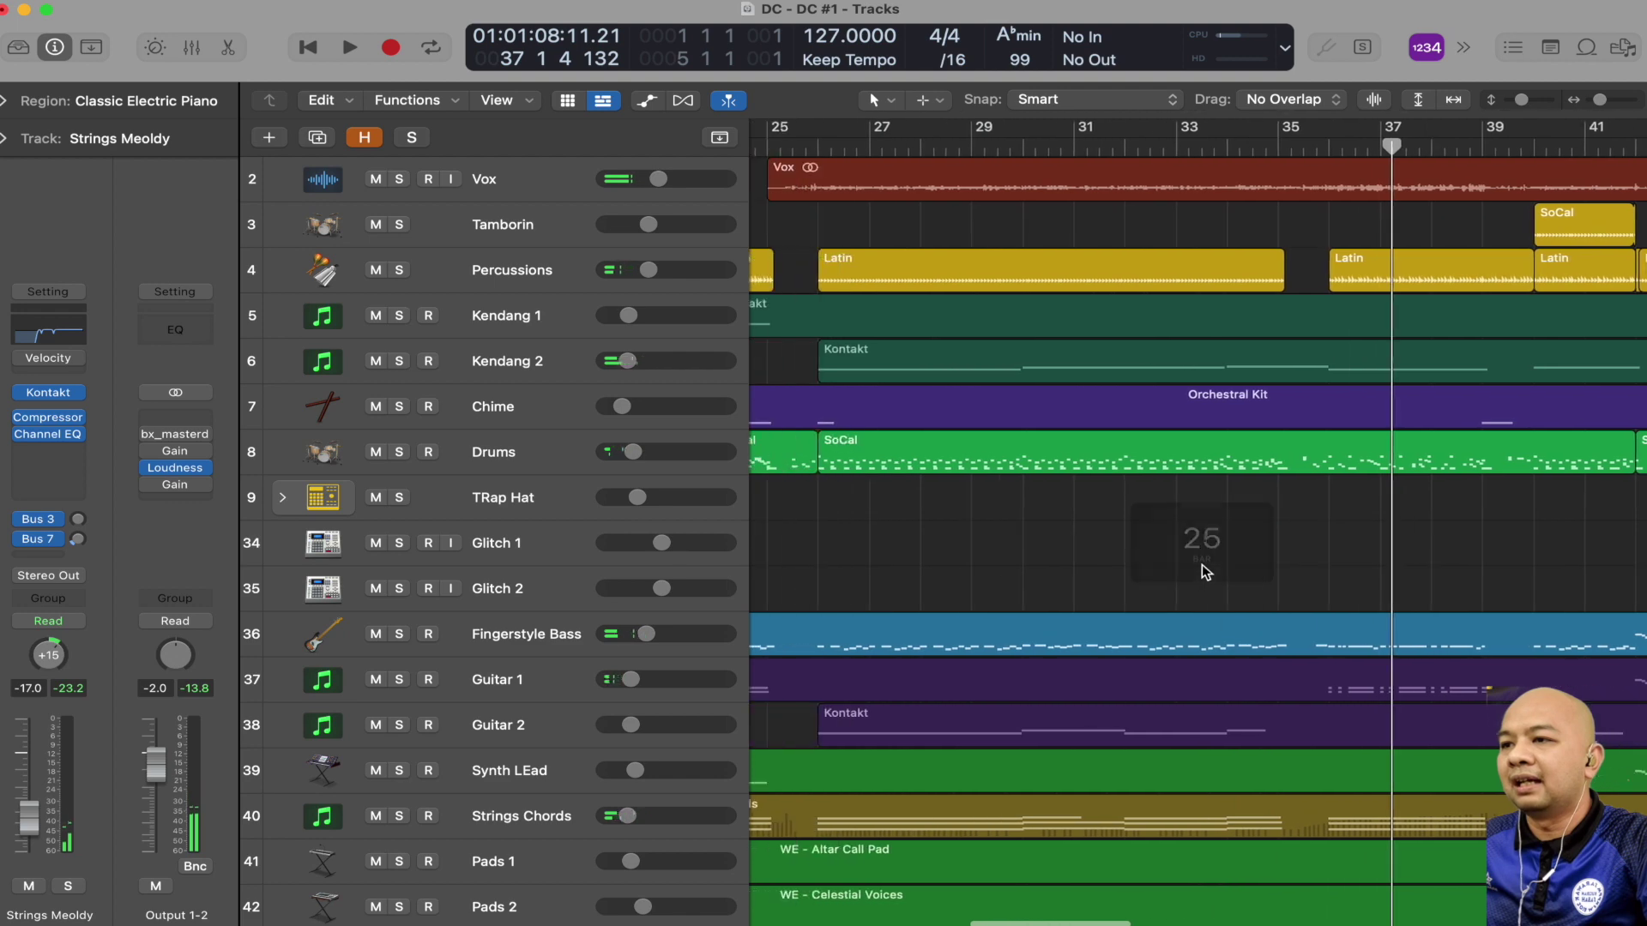
click(467, 345)
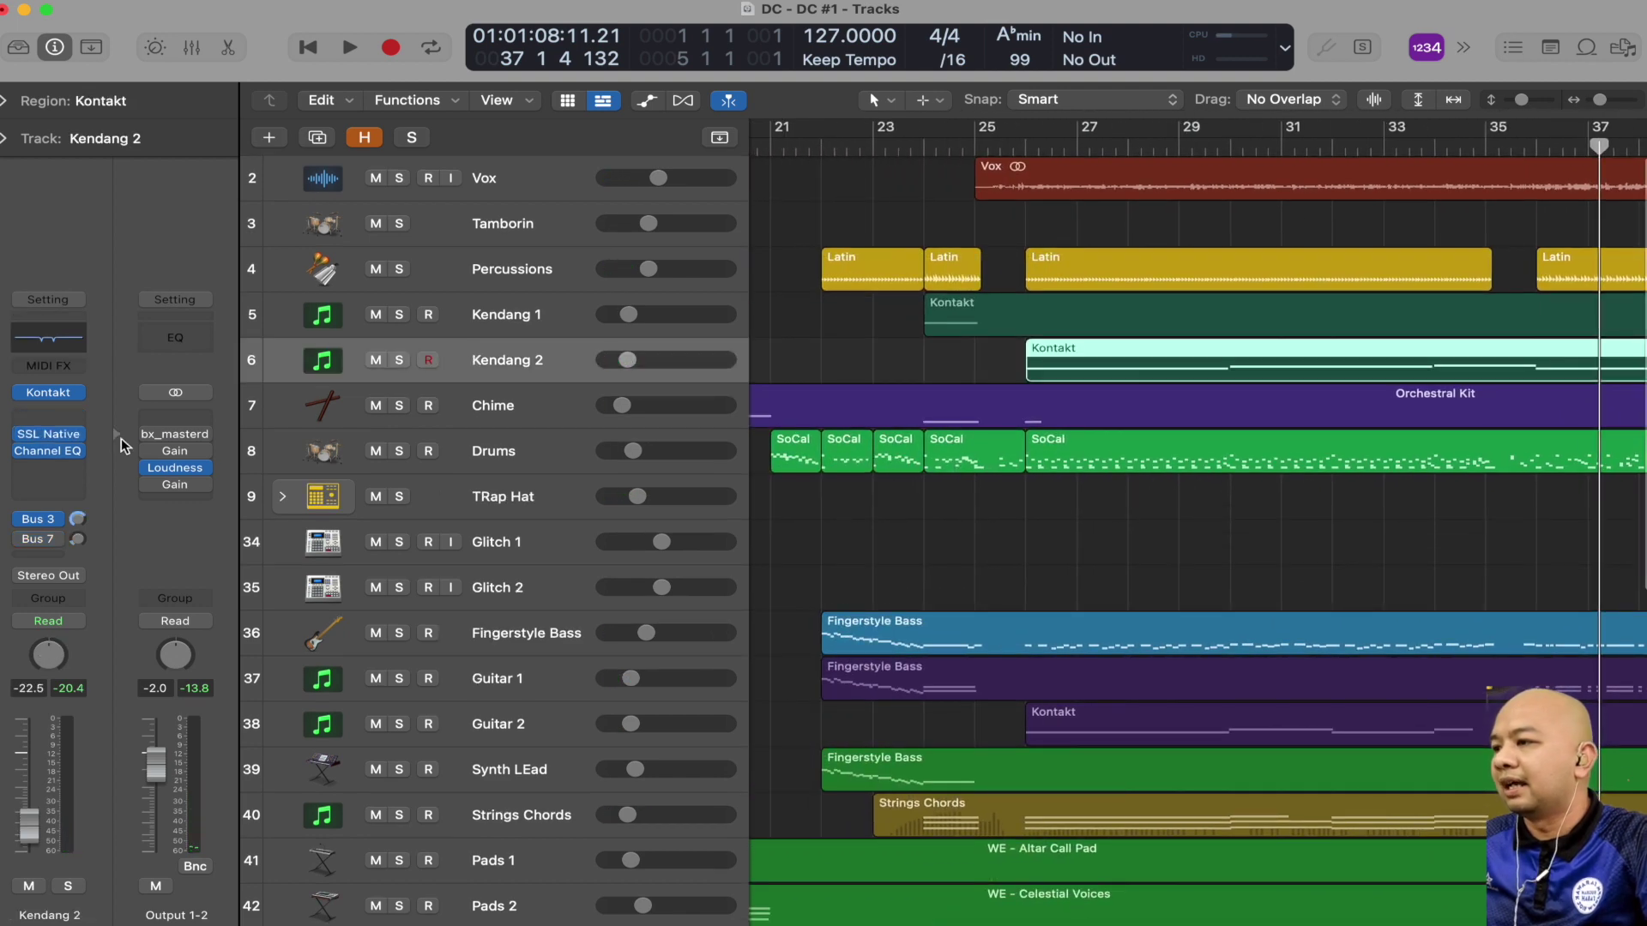
click(52, 394)
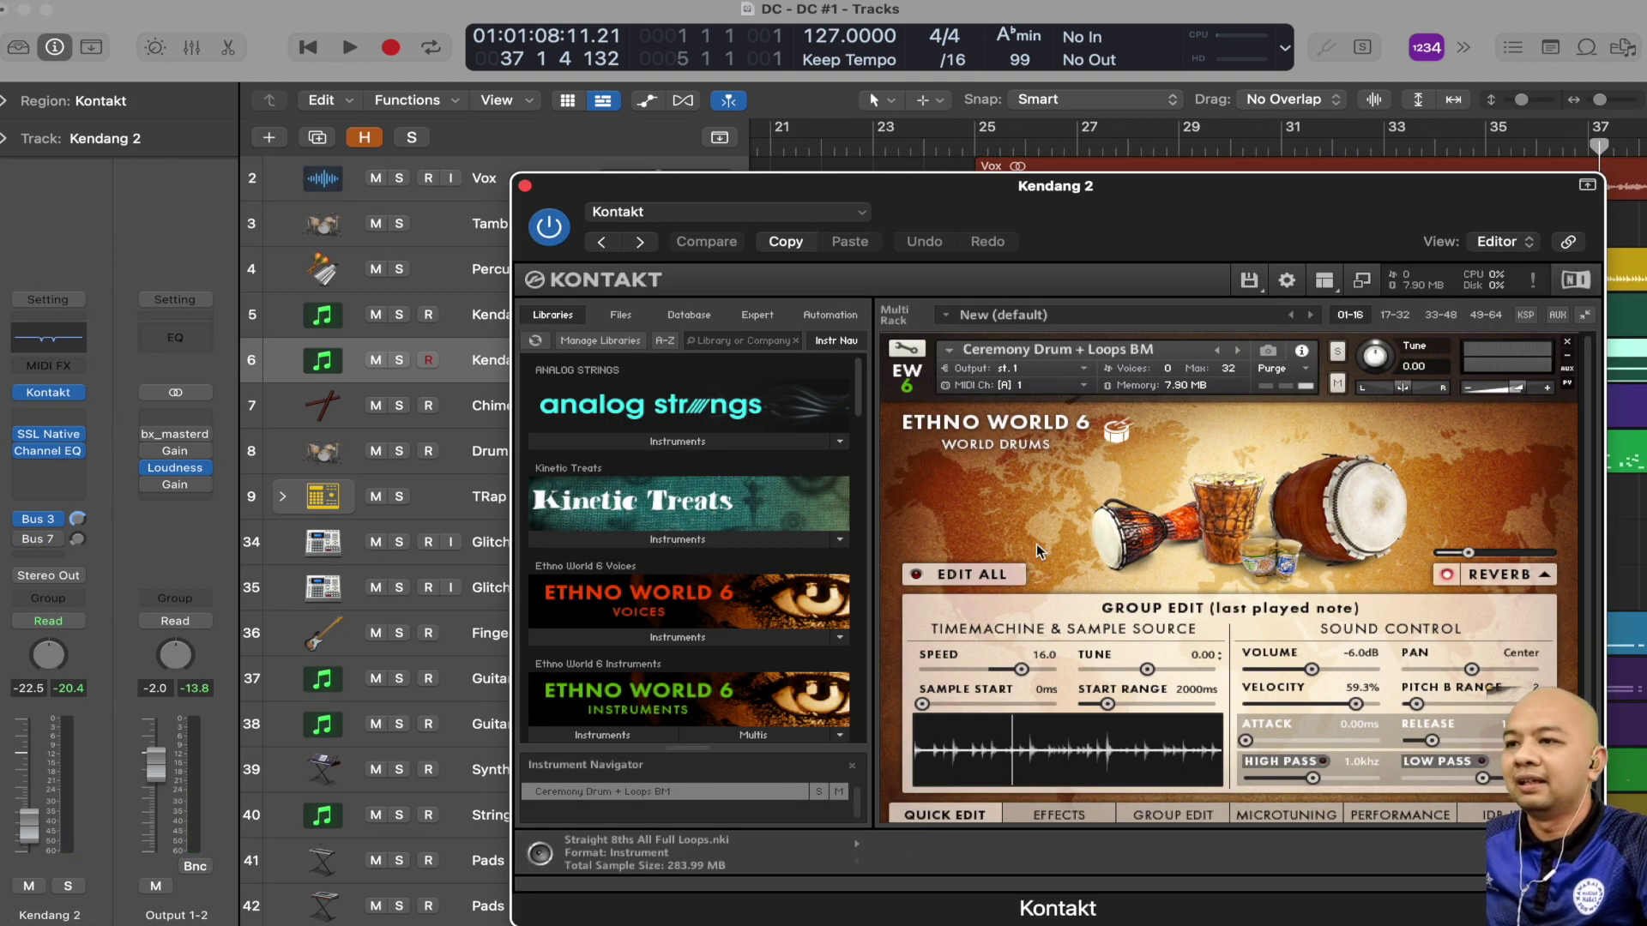
click(525, 186)
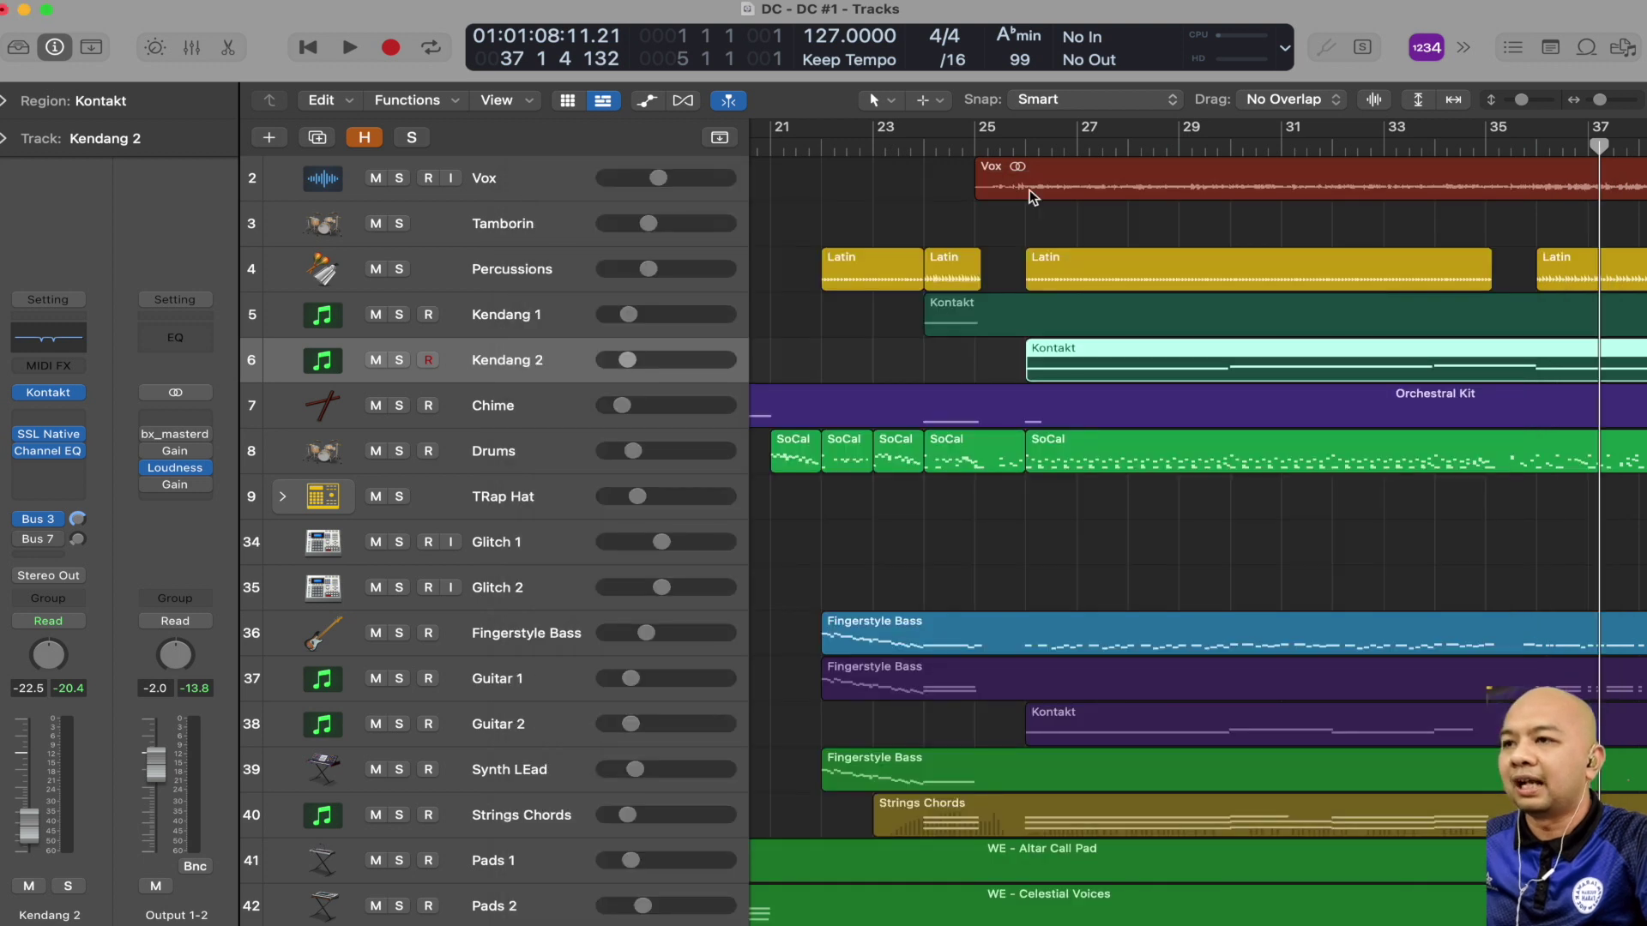
Step: Solo the Kendang 1 and Kendang 2 tracks and audition them together from about bar 24 to bar 37
click(971, 148)
click(399, 360)
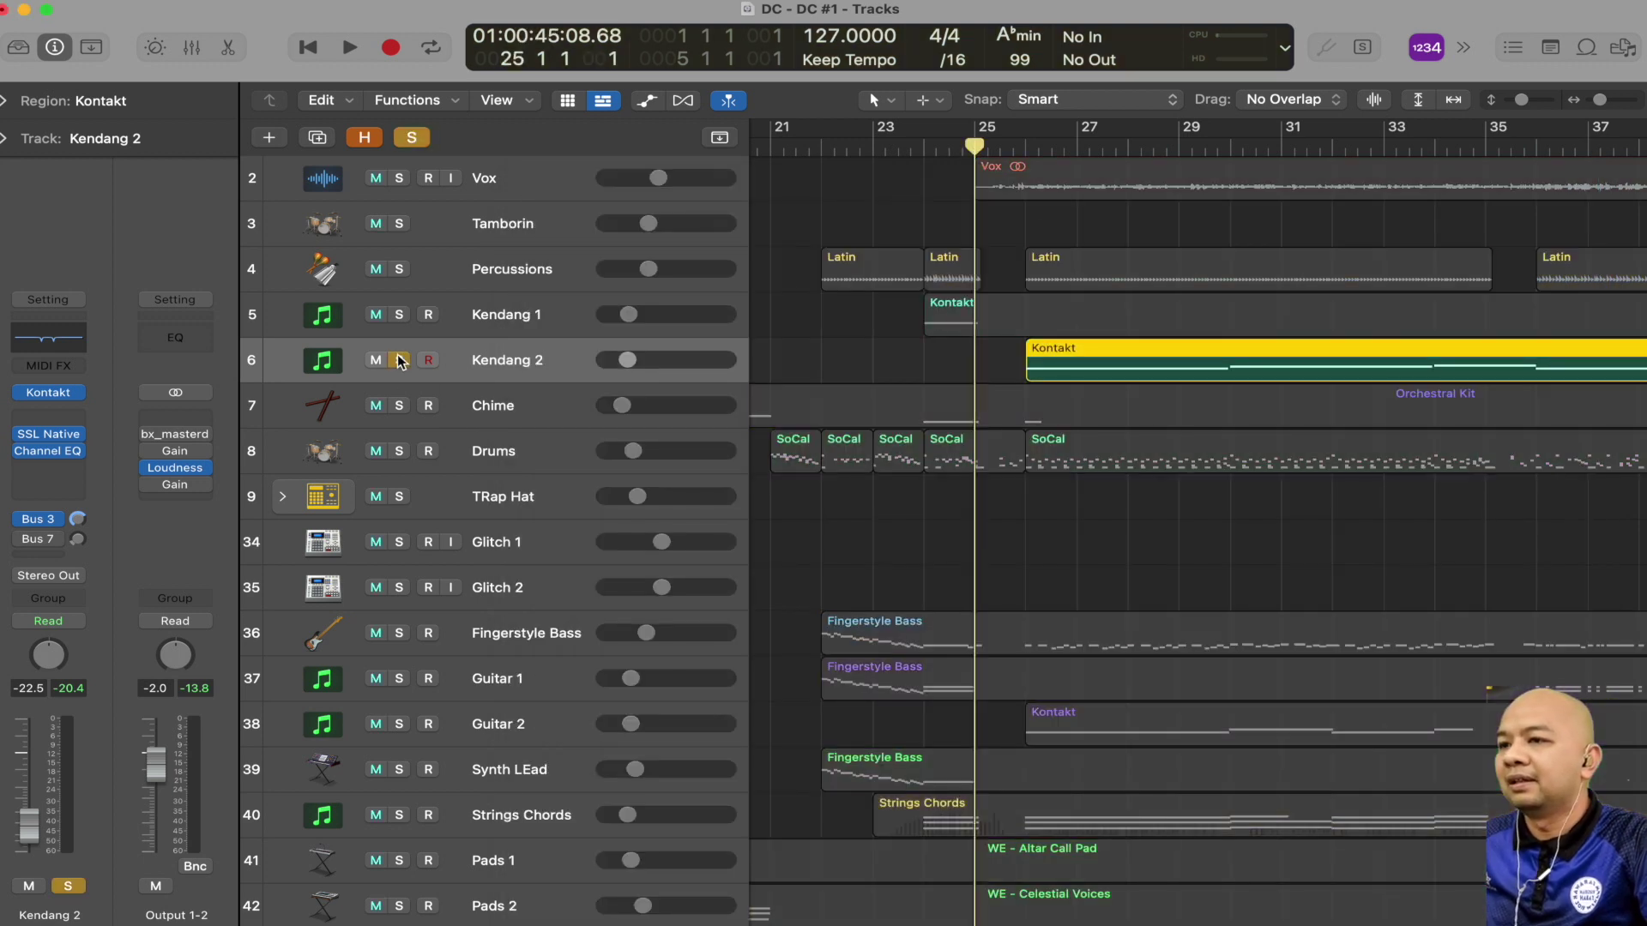
click(400, 315)
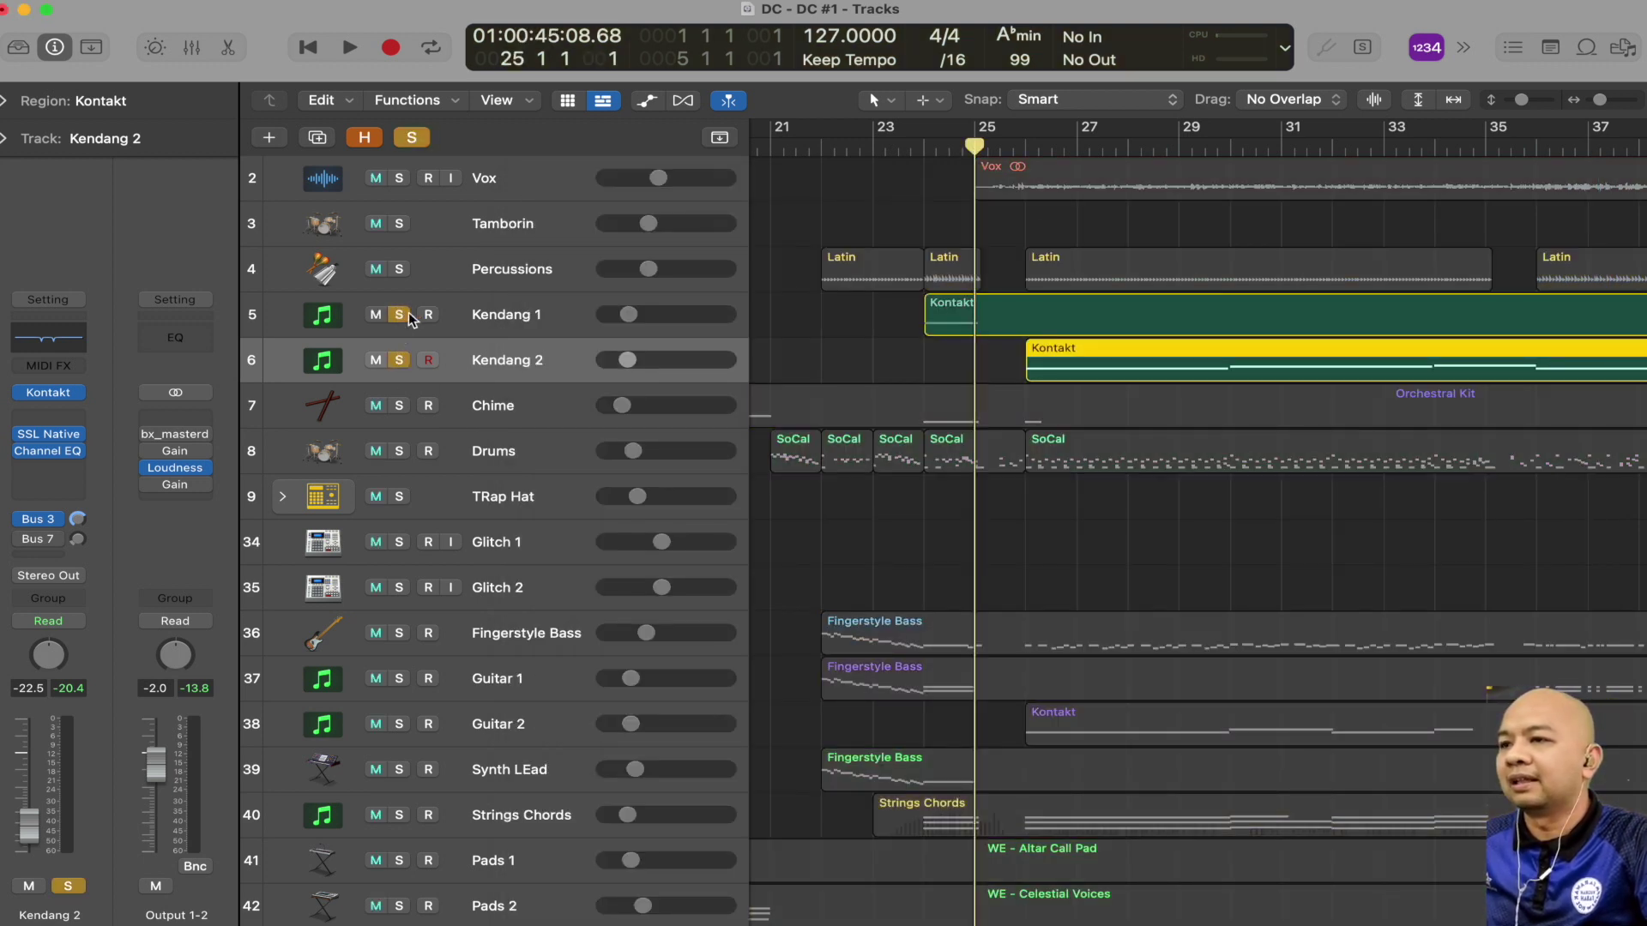
click(920, 156)
key(space)
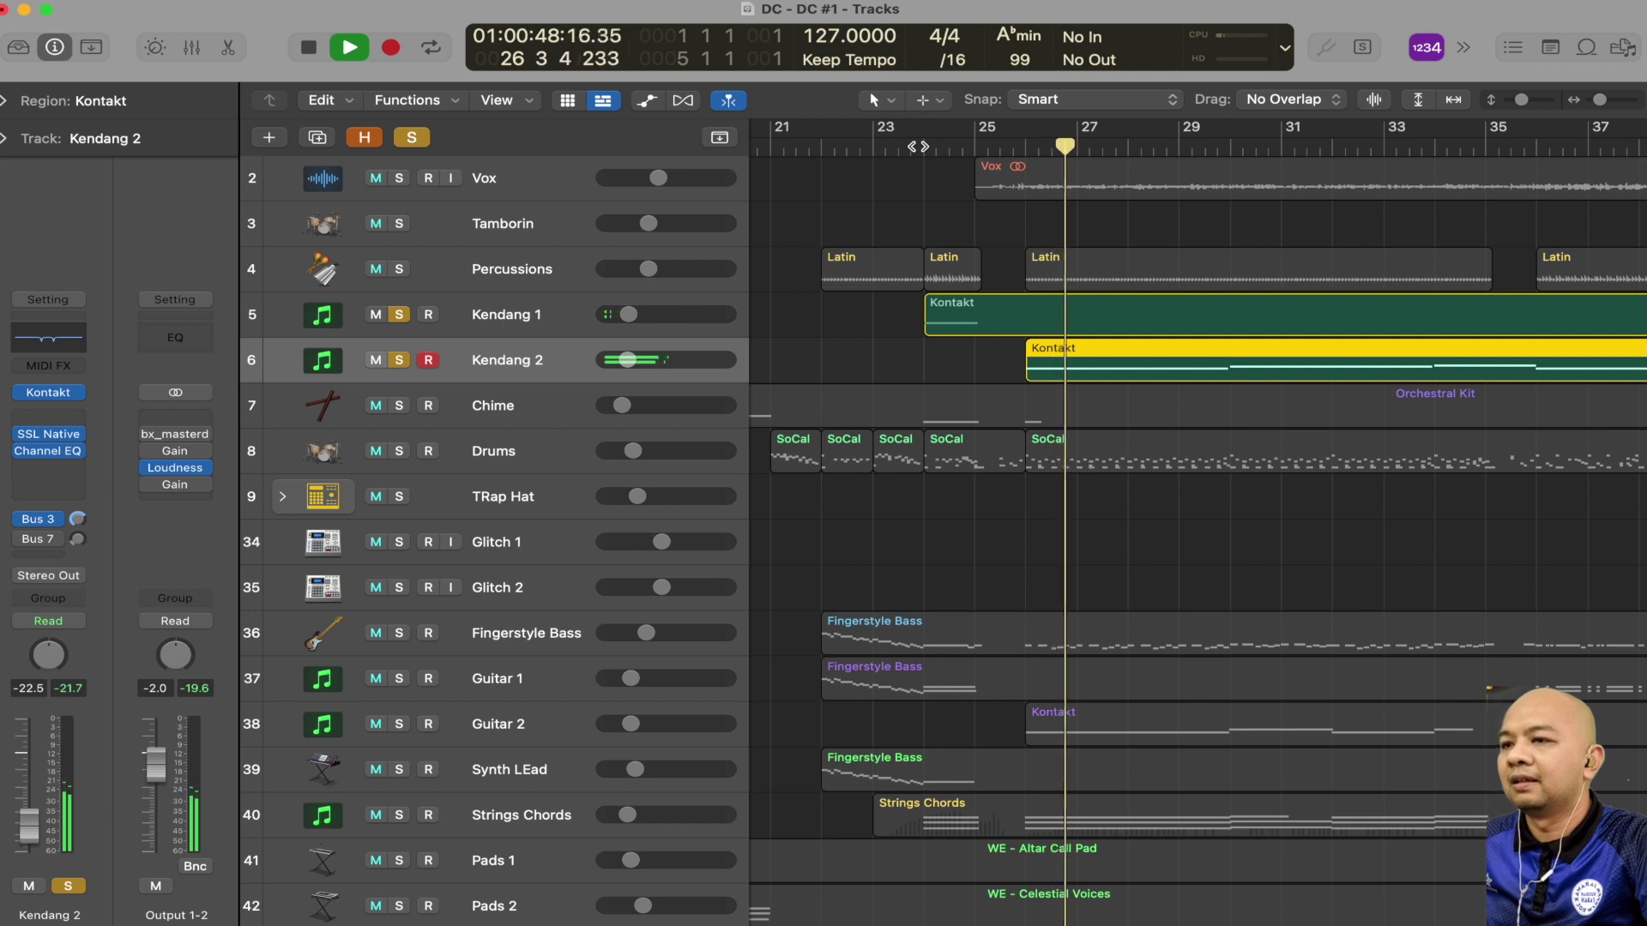
scroll(1278, 579, right, 10)
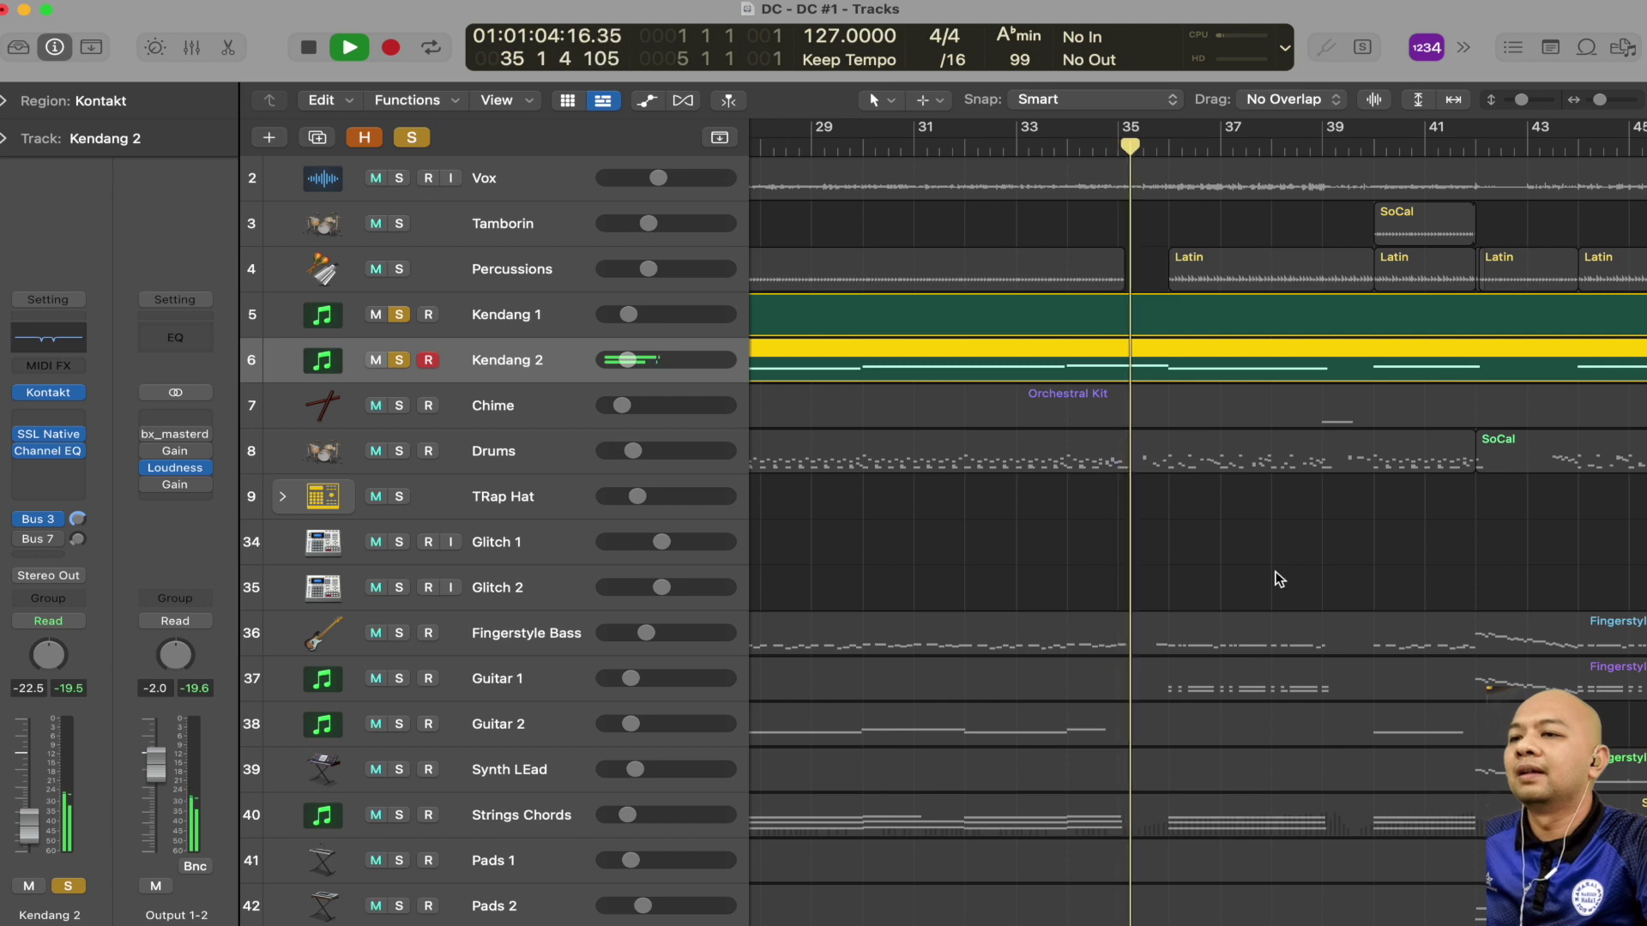
scroll(1278, 579, right, 10)
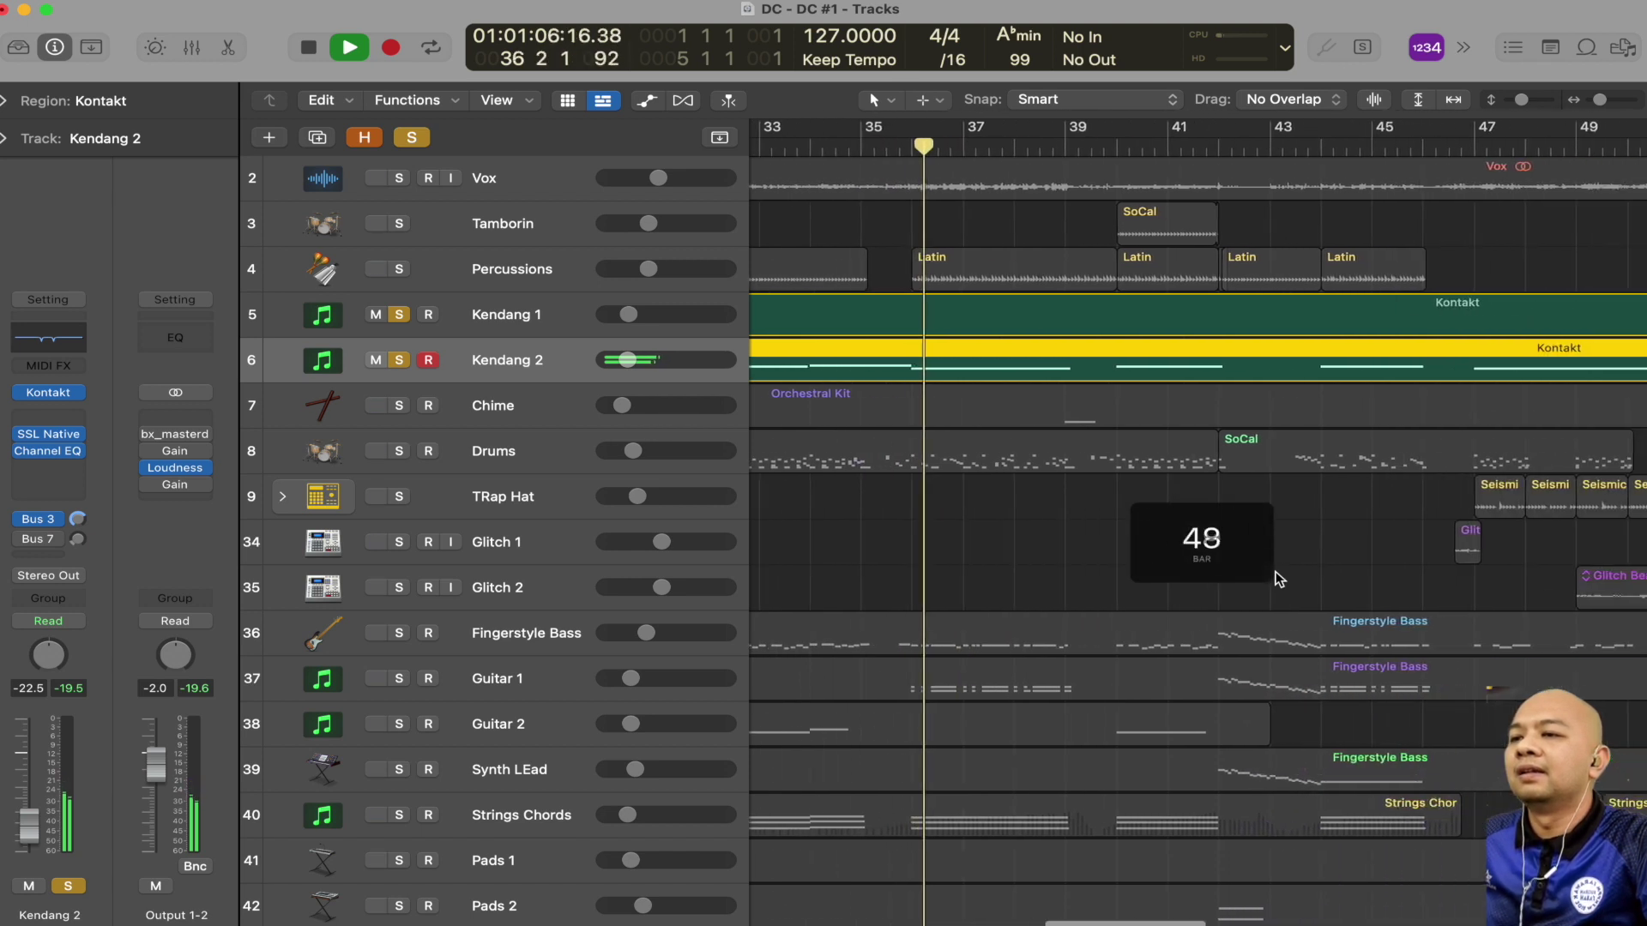
key(space)
Step: Clear the solos on Kendang 1 and Kendang 2 and briefly play the full mix at bar 37
click(400, 316)
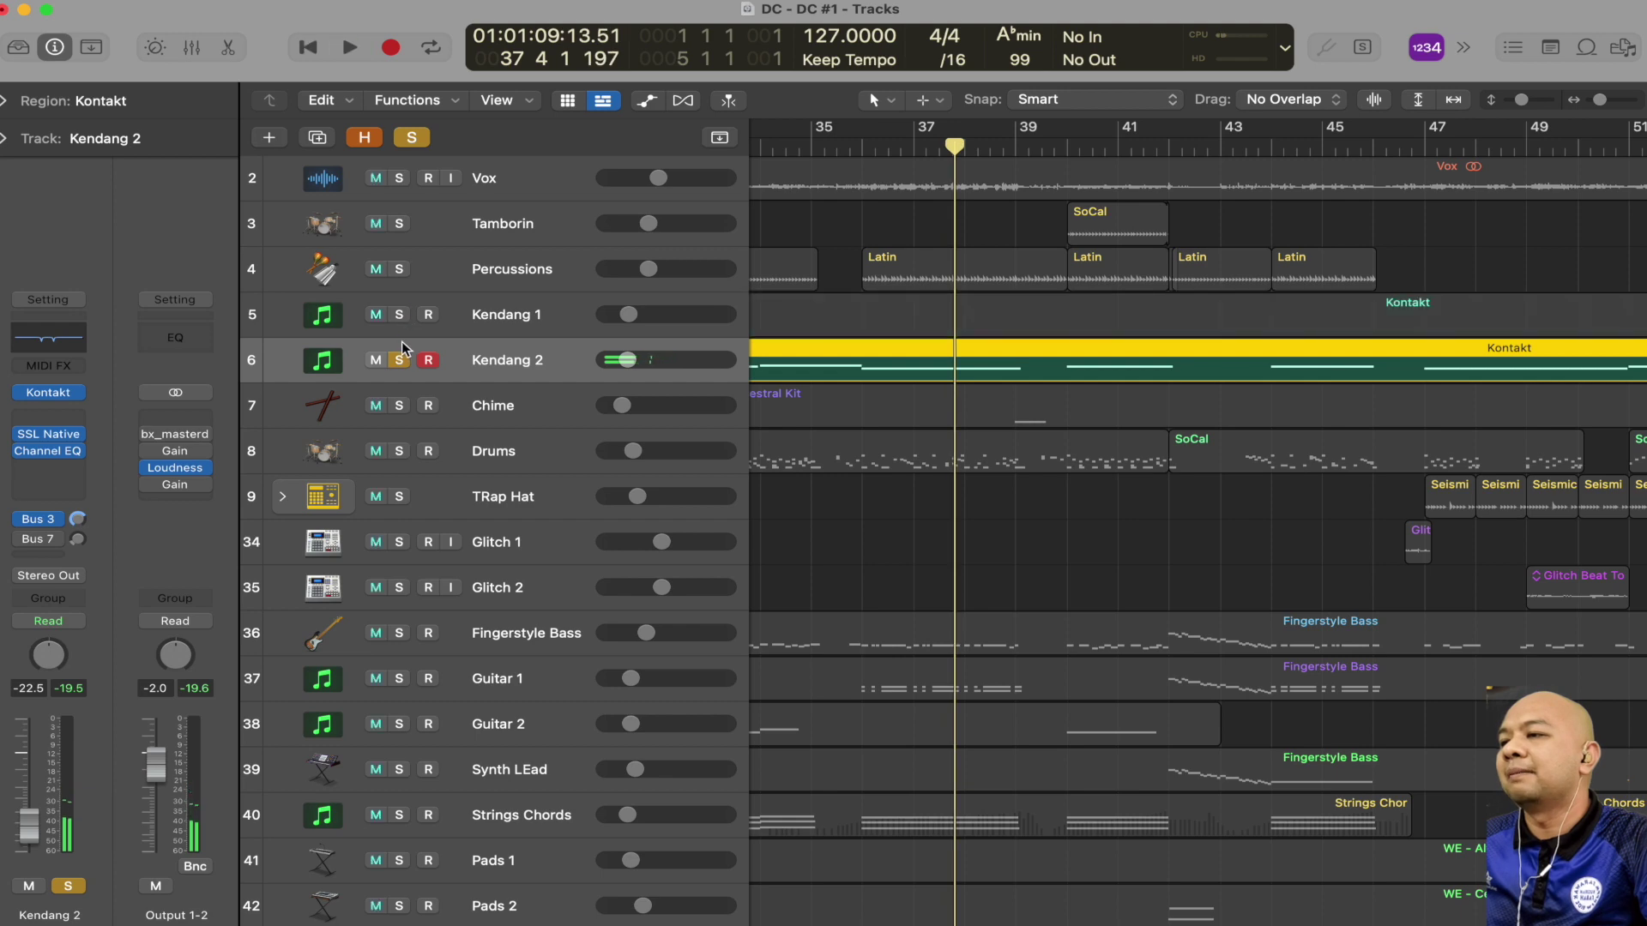
click(400, 361)
key(space)
key(space)
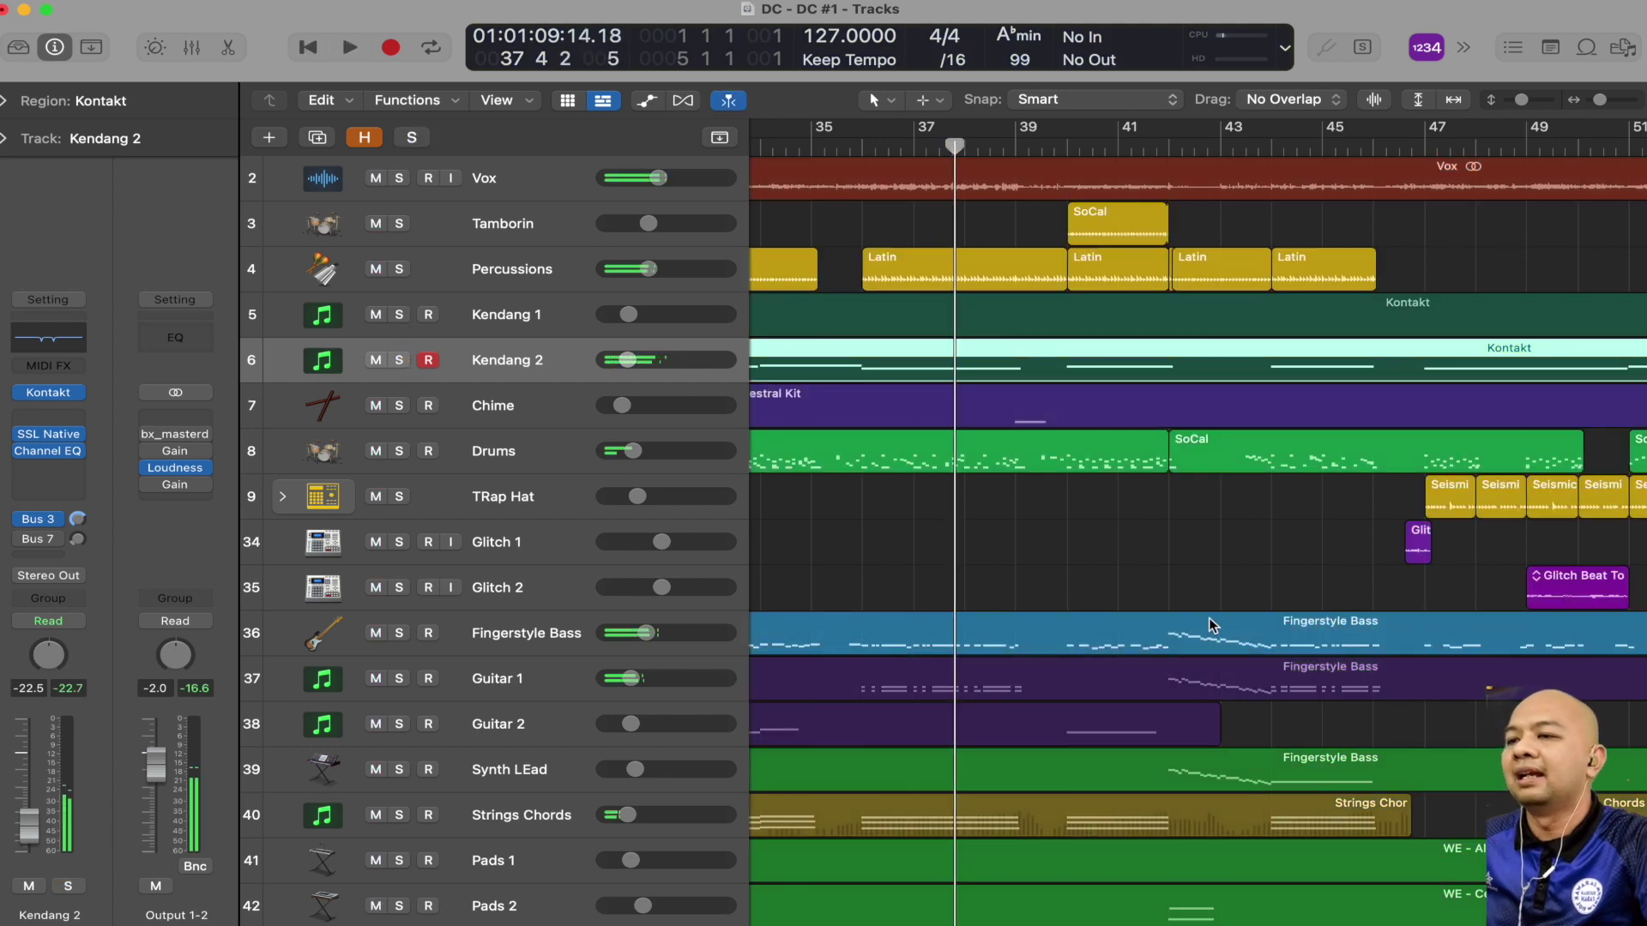
Step: Look over the tracks around bars 37 to 53 and audition the full arrangement from bar 44 to about bar 46
scroll(1208, 617, down, 20)
scroll(1207, 617, up, 20)
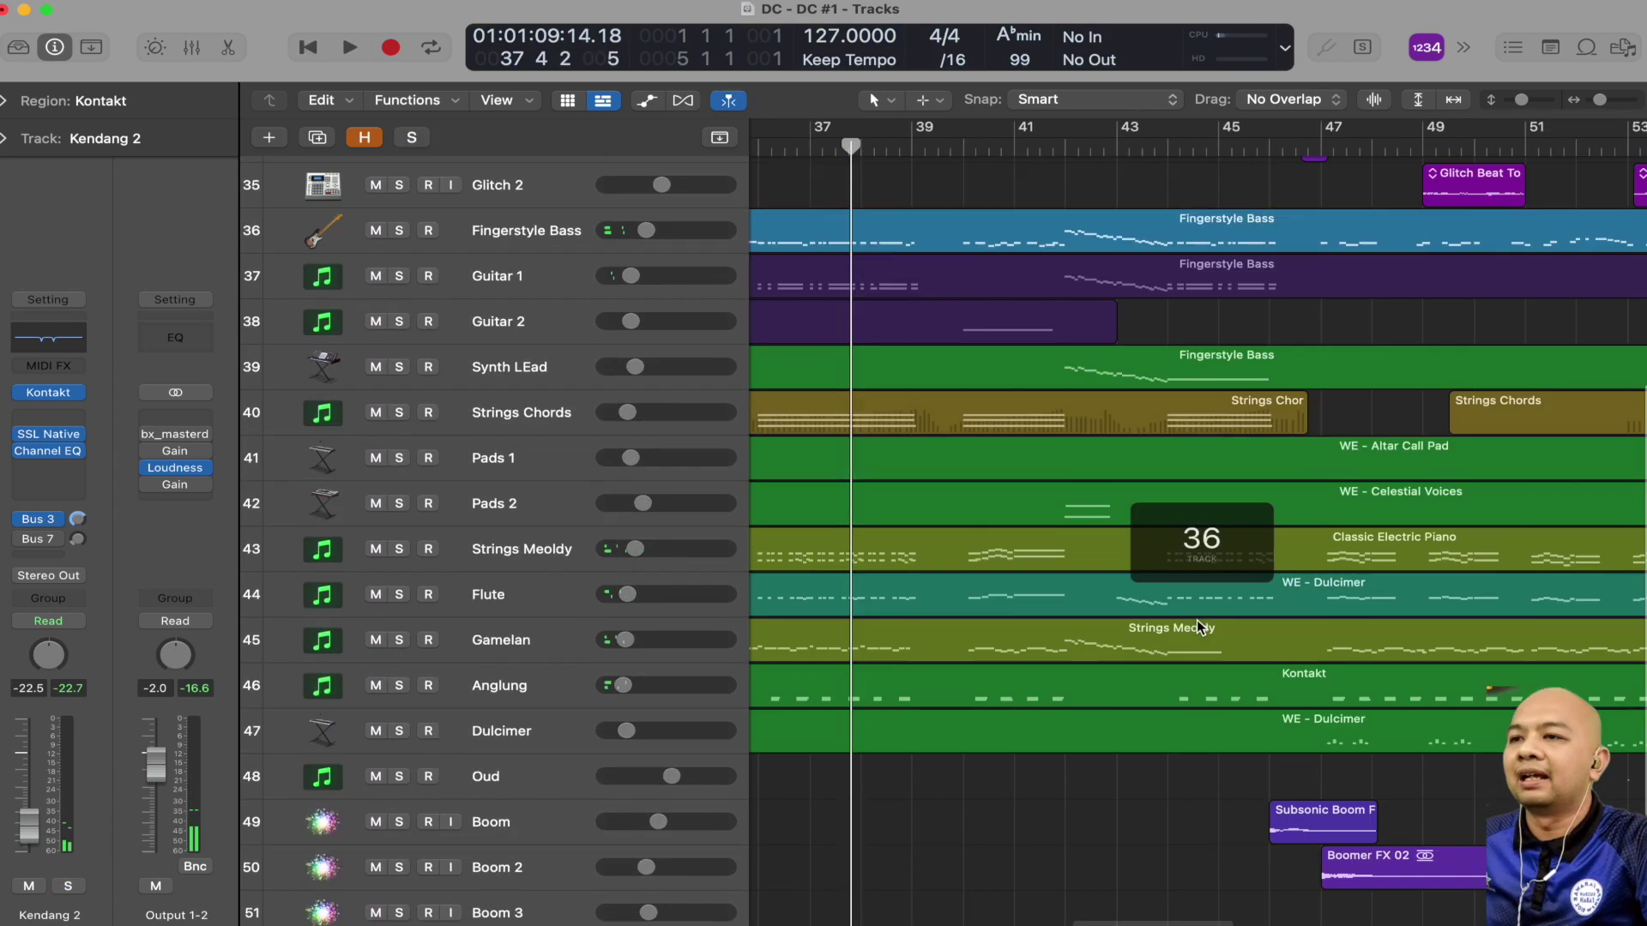
scroll(1196, 620, up, 2)
scroll(1196, 619, right, 1)
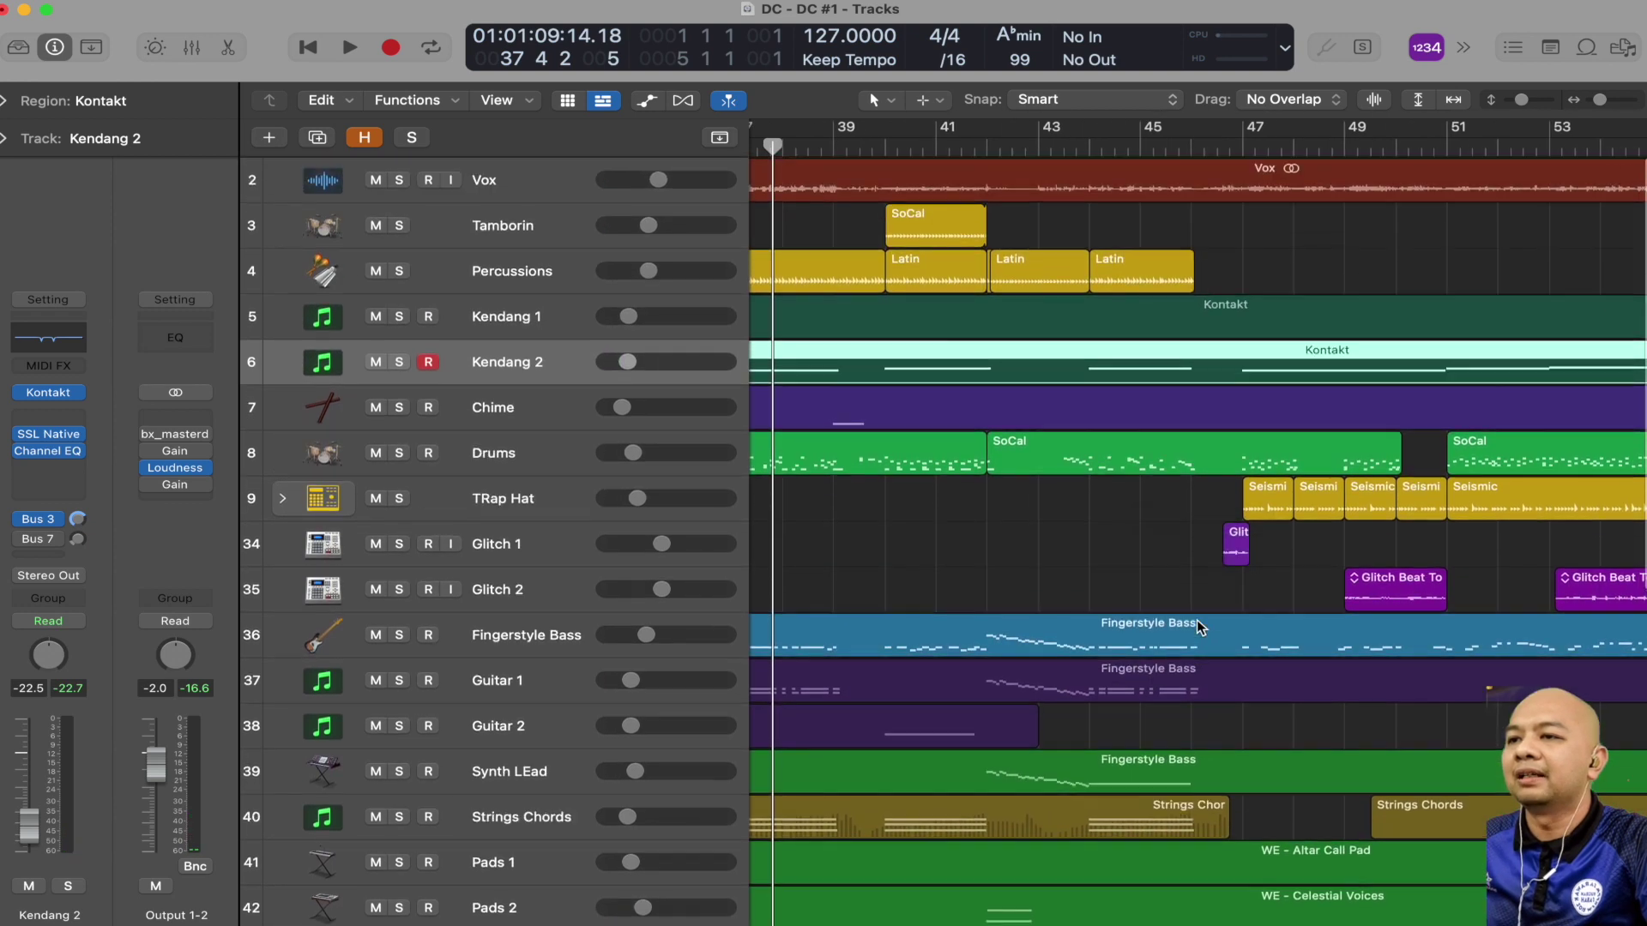
click(1089, 144)
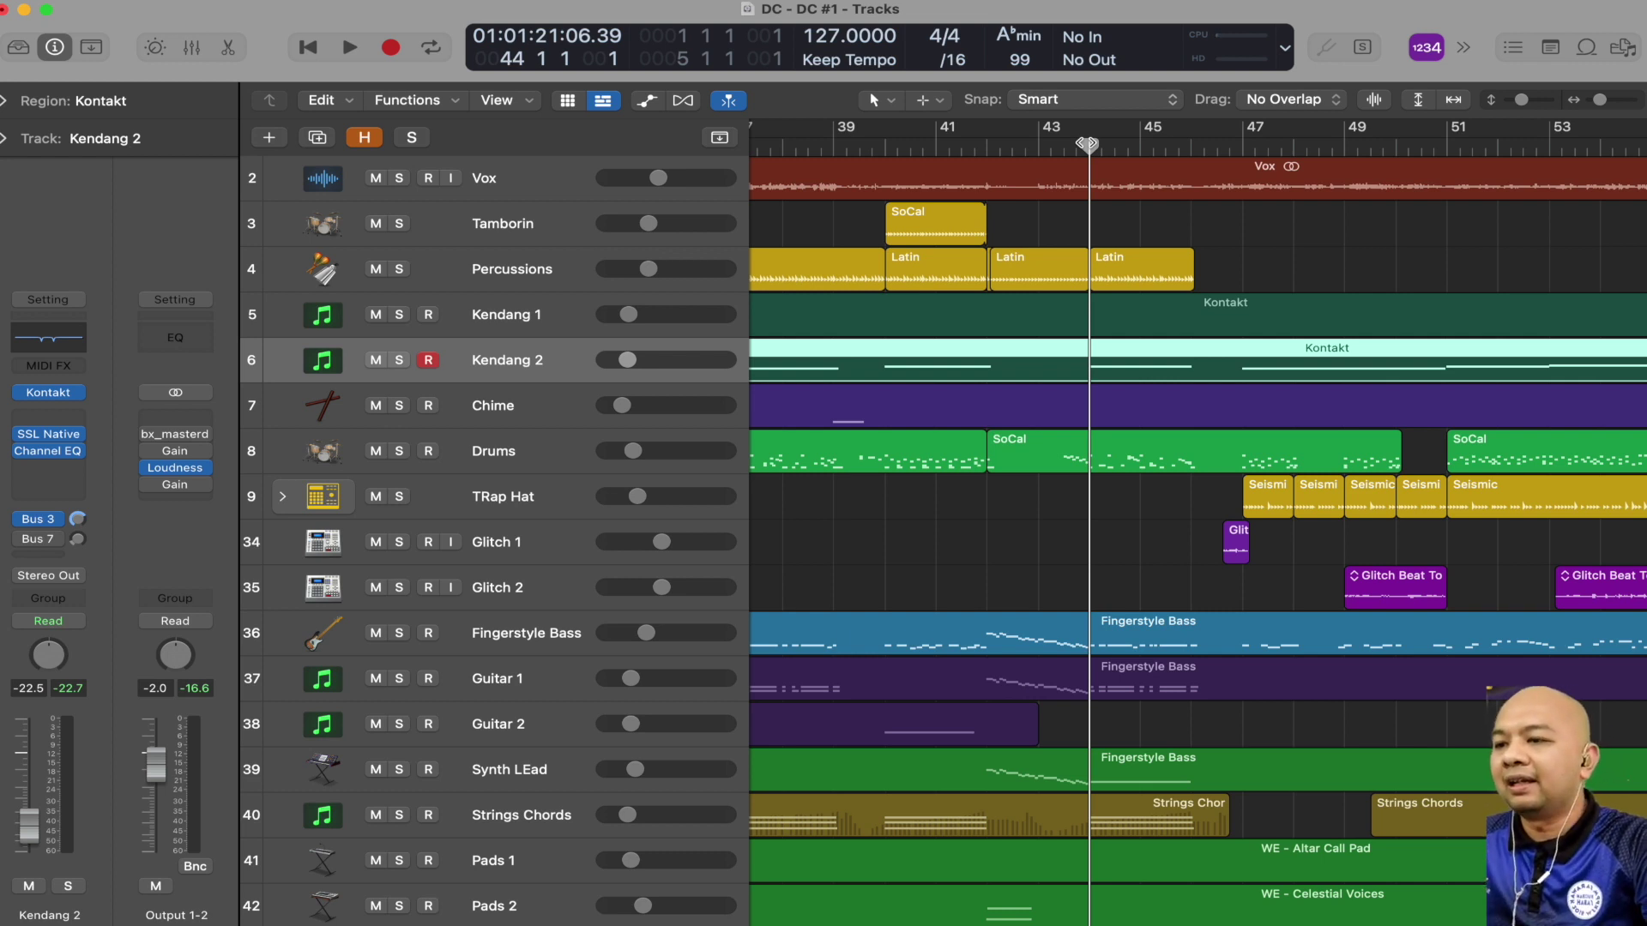
key(space)
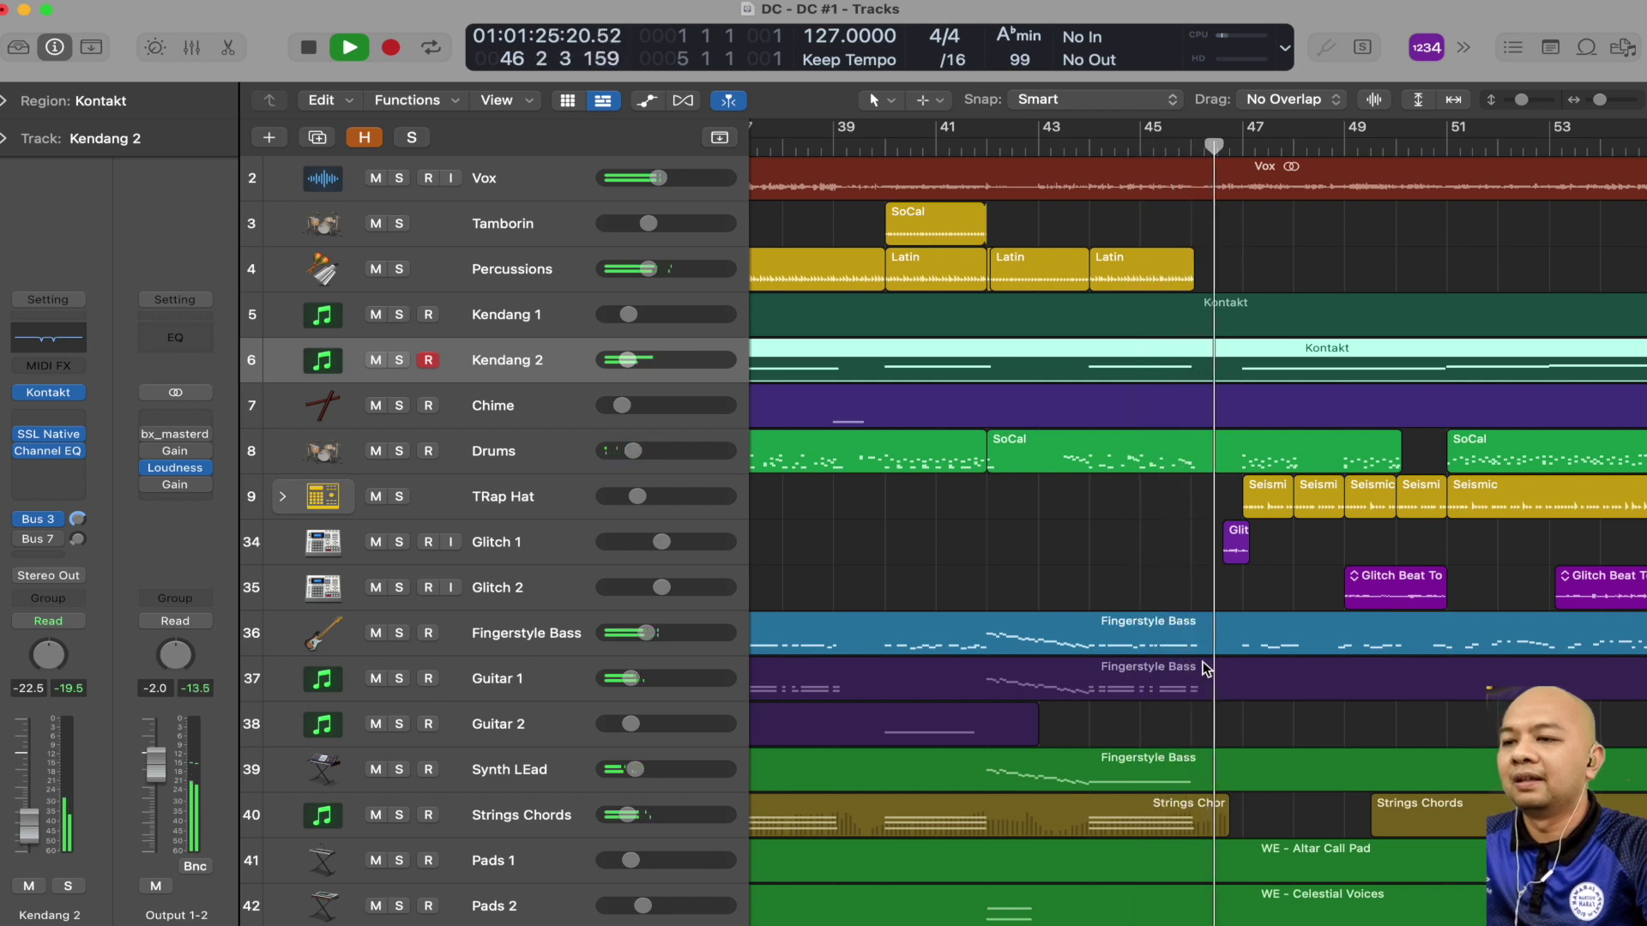
key(space)
Step: Solo the Drums, TRap Hat, Glitch 1 and Glitch 2 tracks and start auditioning them from bar 46
scroll(1202, 662, down, 2)
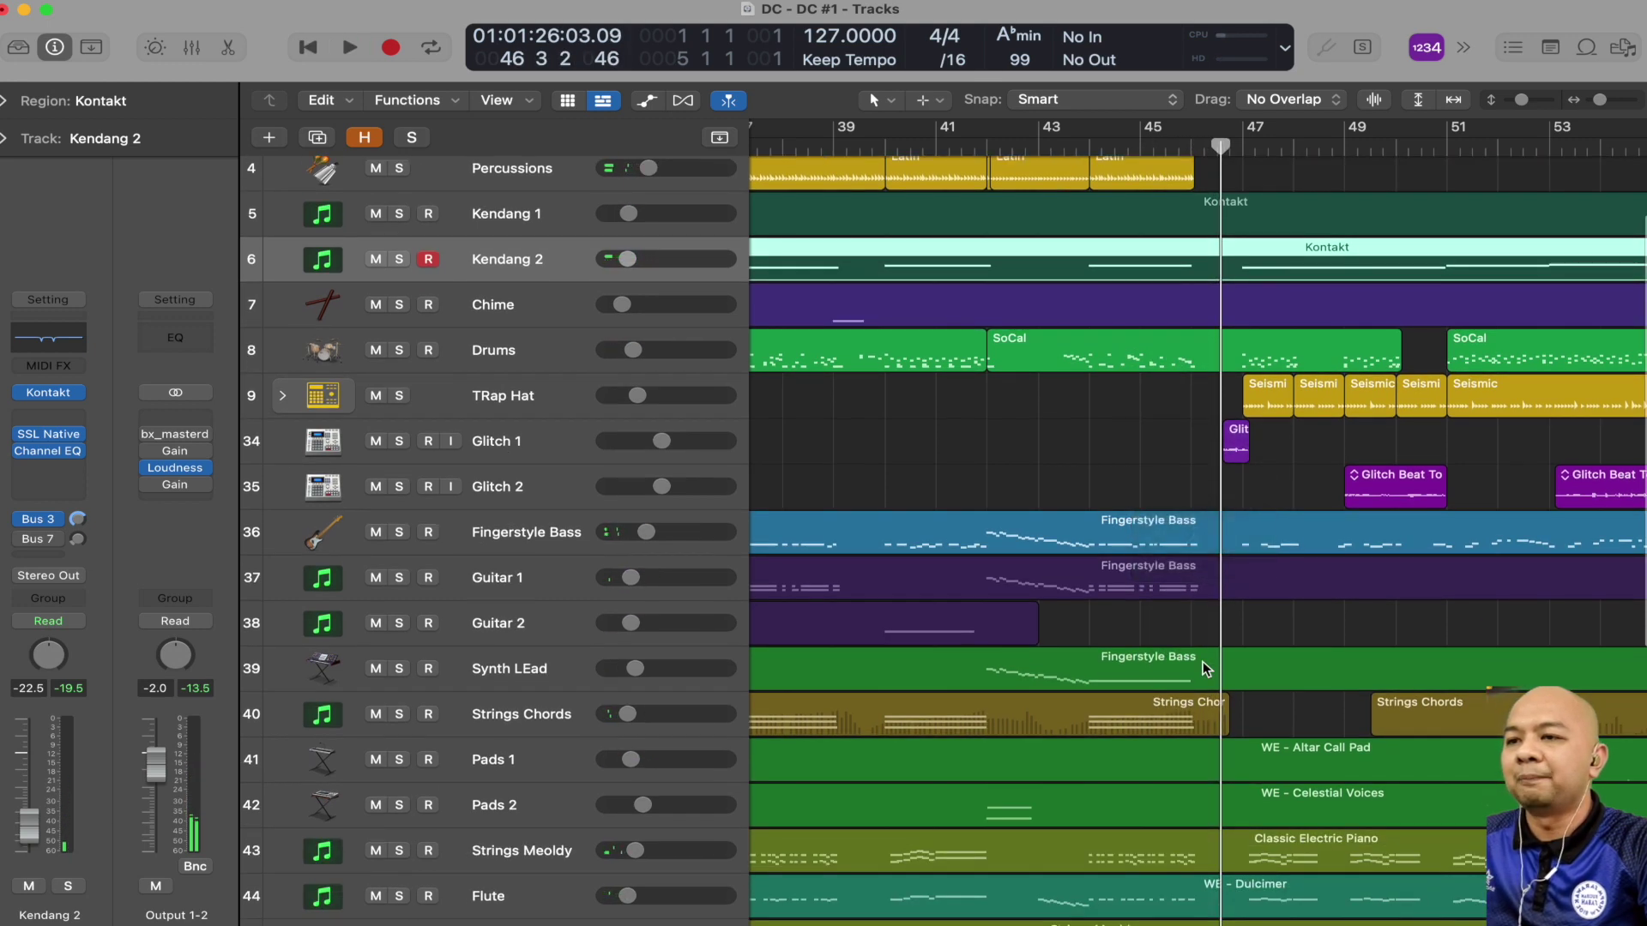
click(396, 351)
click(400, 395)
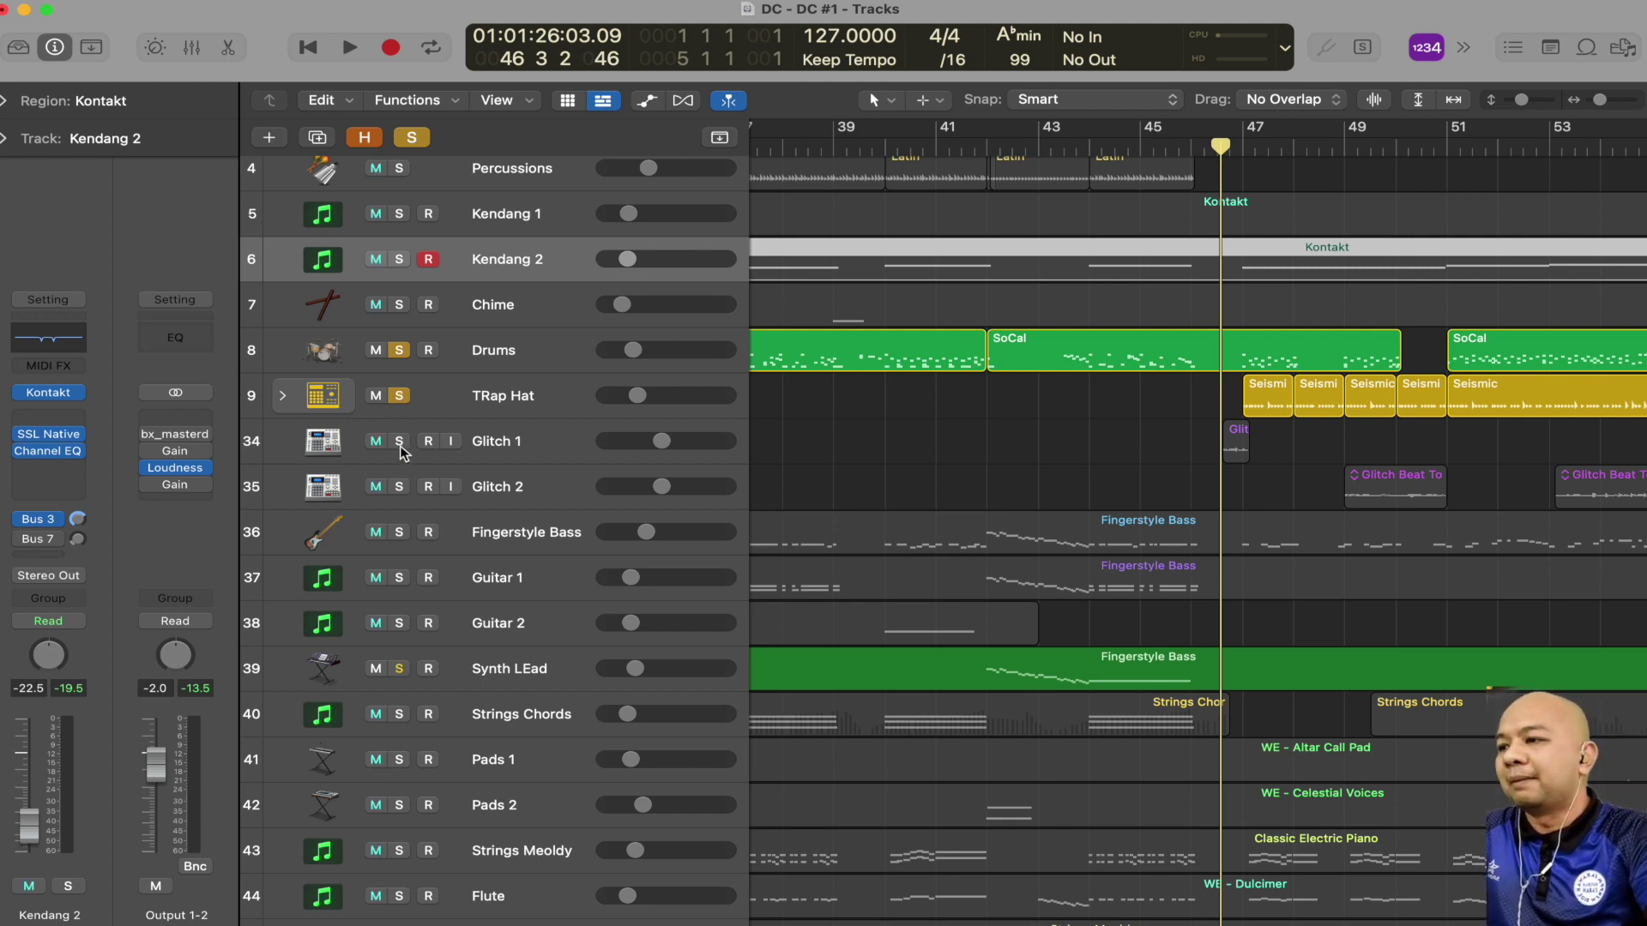
click(400, 487)
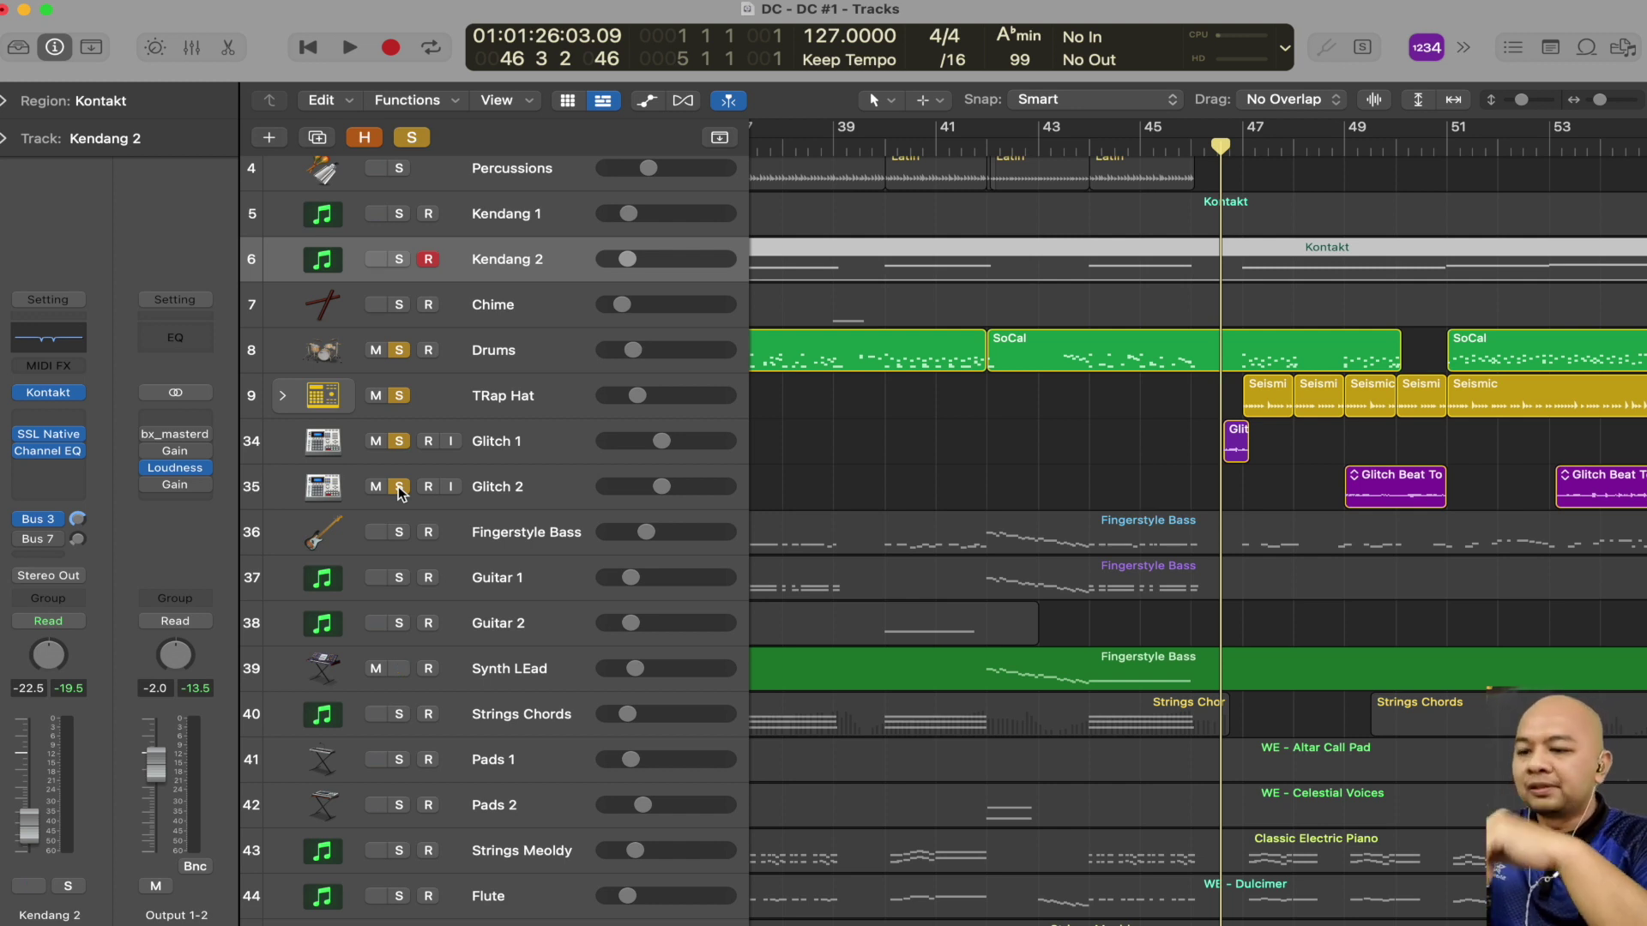
key(space)
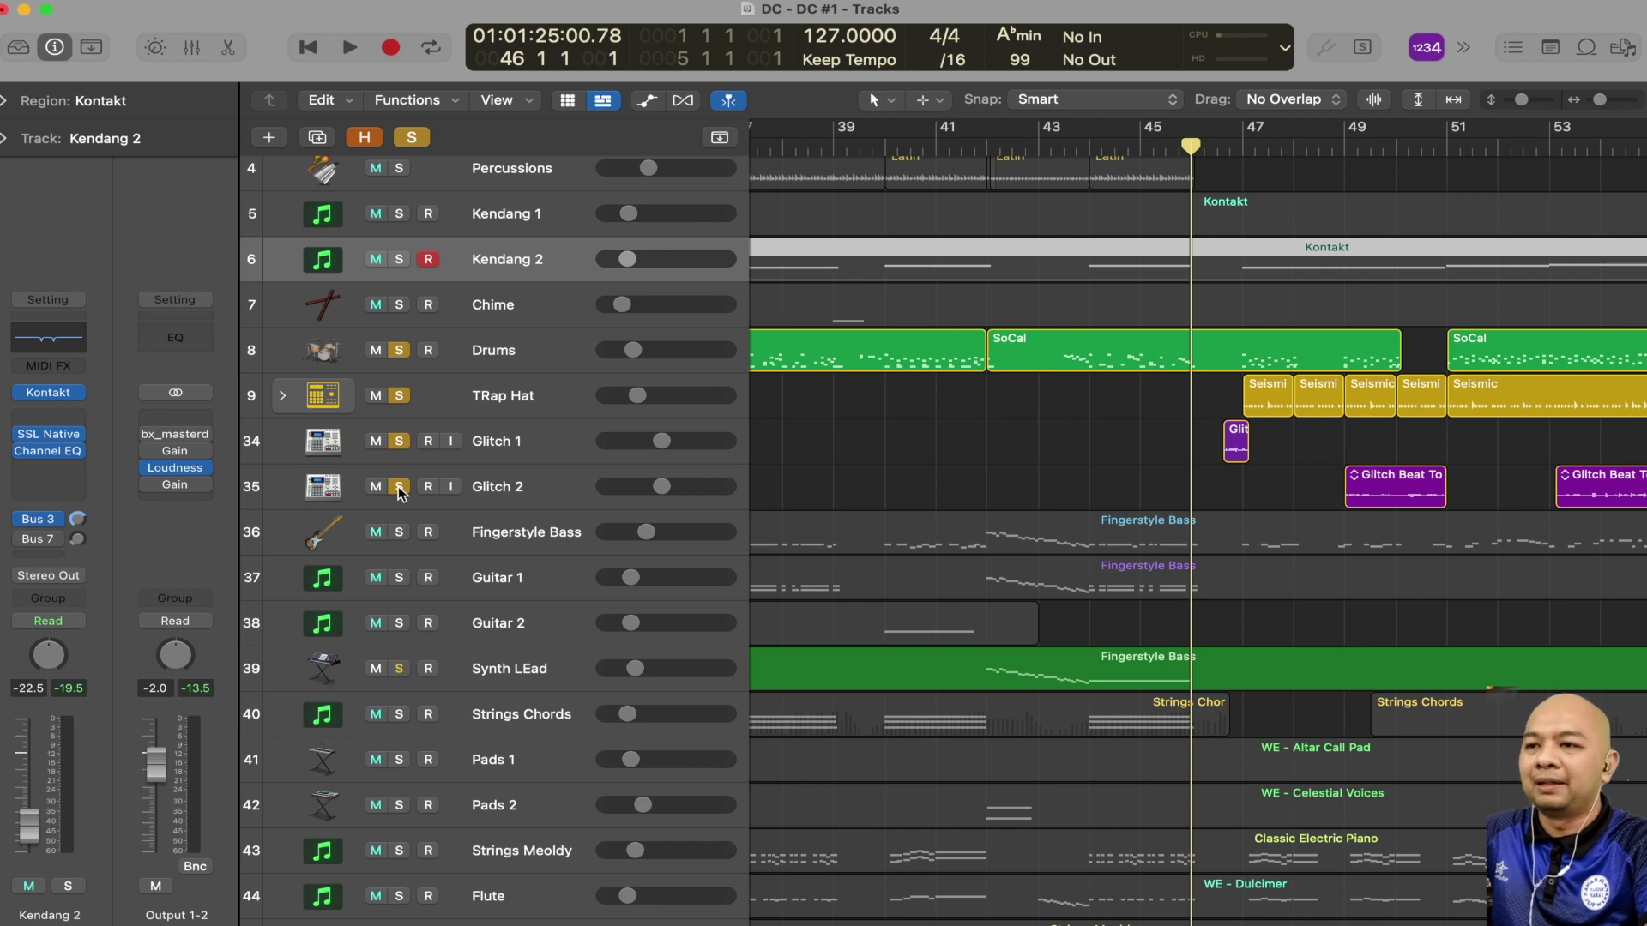
key(space)
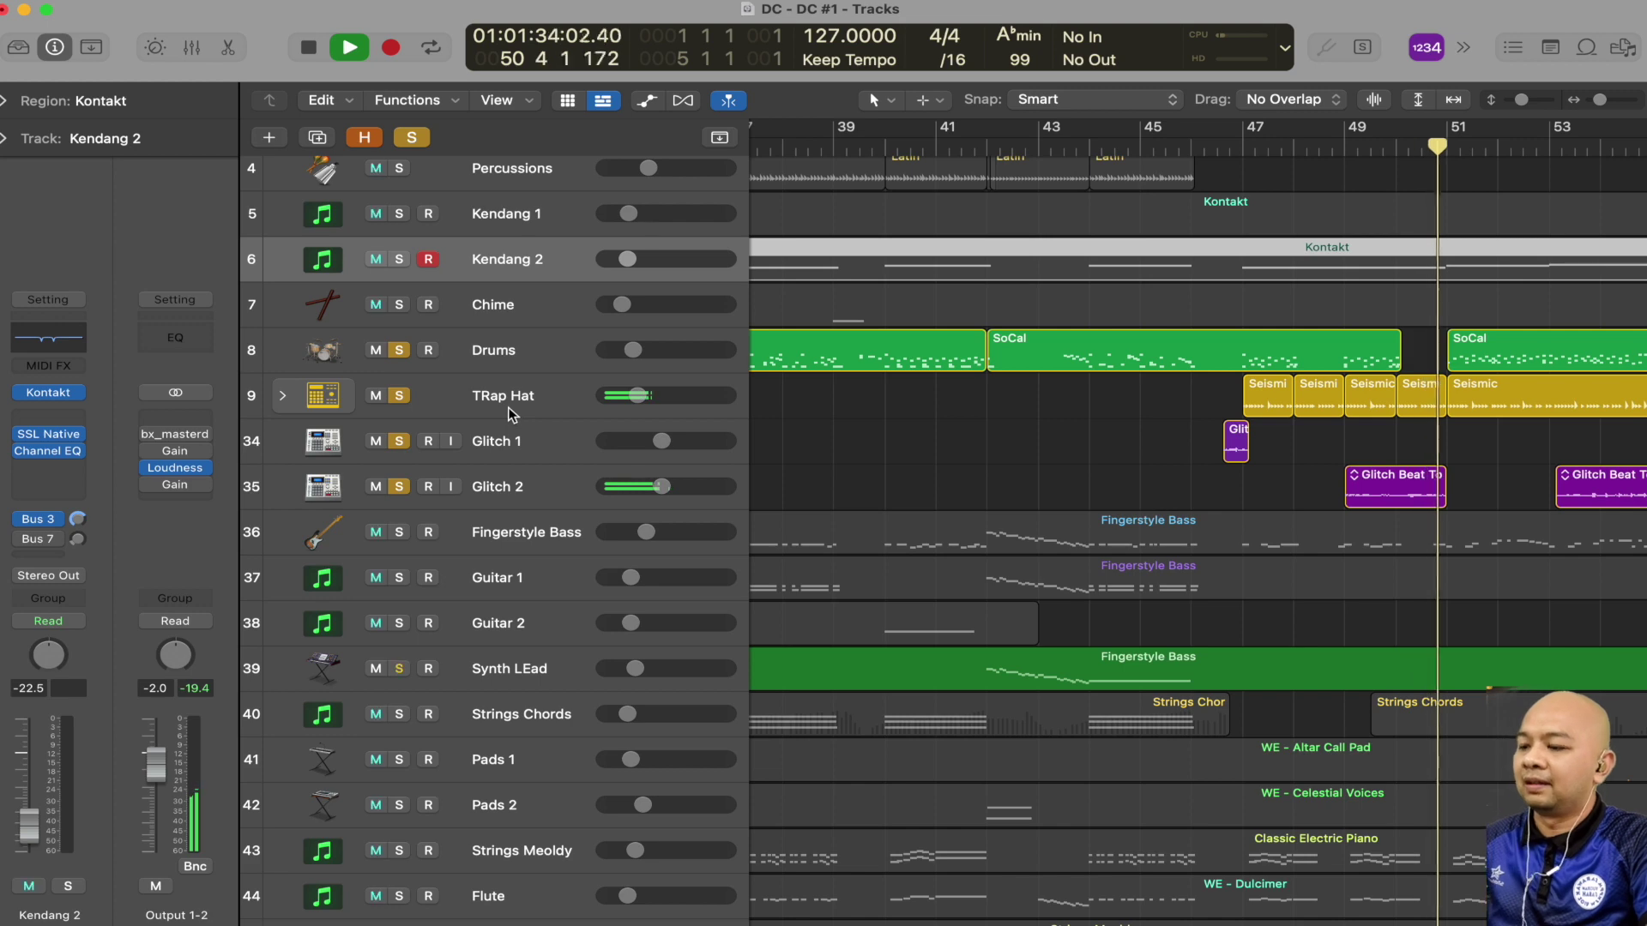
Step: Check the soloed tracks' channels in the Mixer during playback, close it, and stop at about bar 55
key(x)
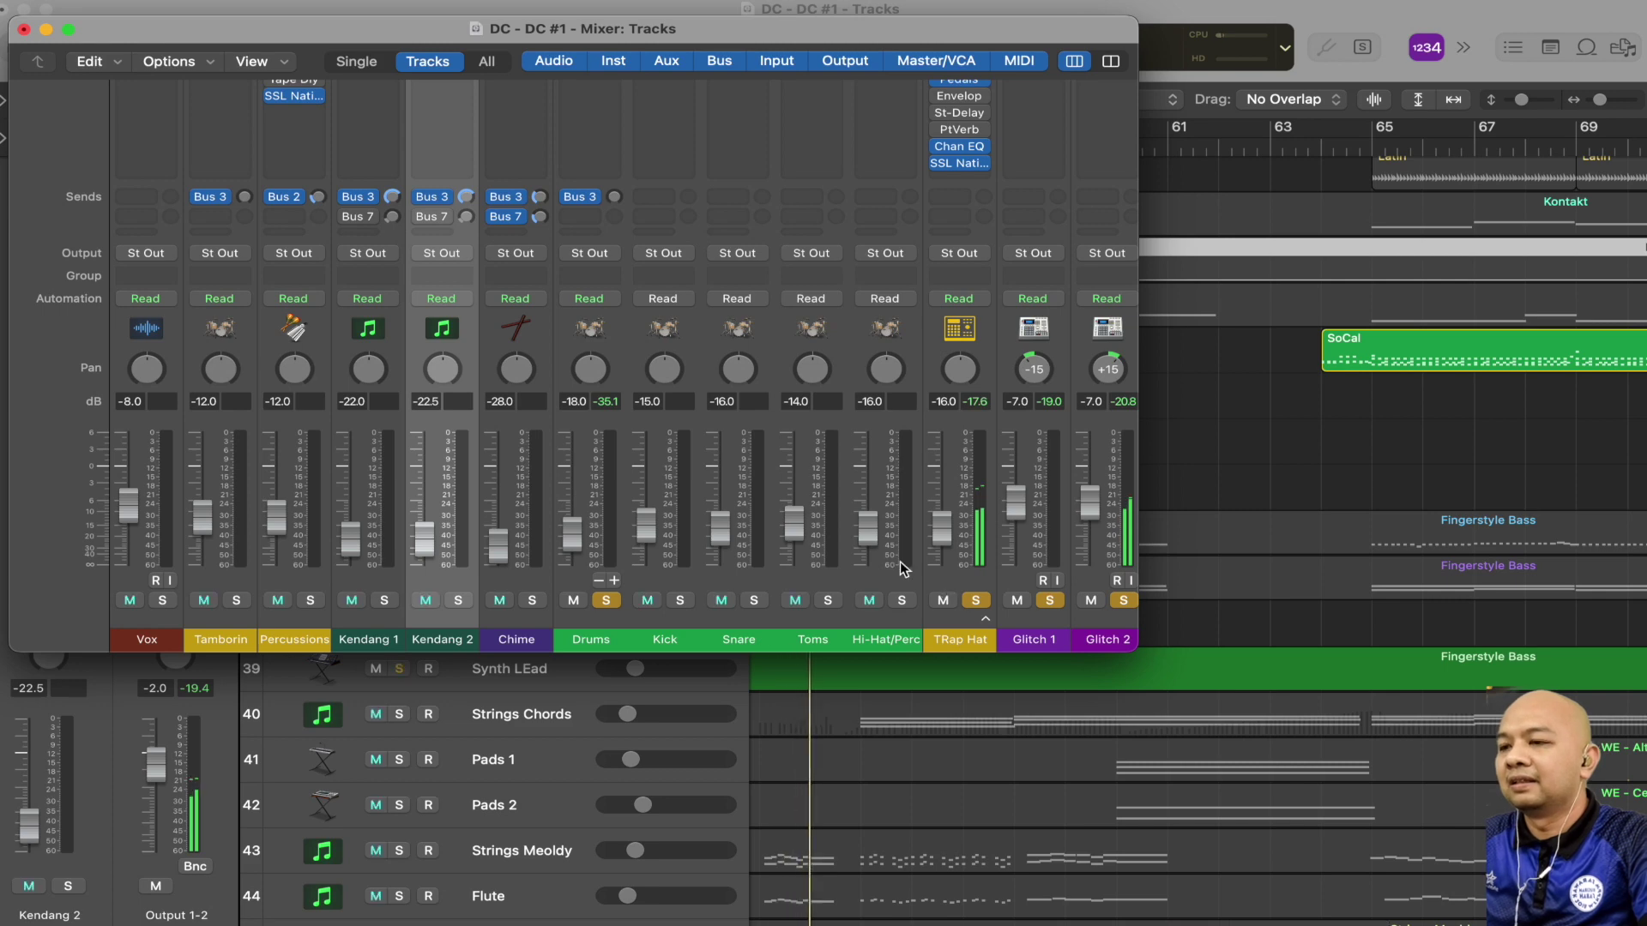
click(23, 34)
key(space)
scroll(1052, 517, left, 10)
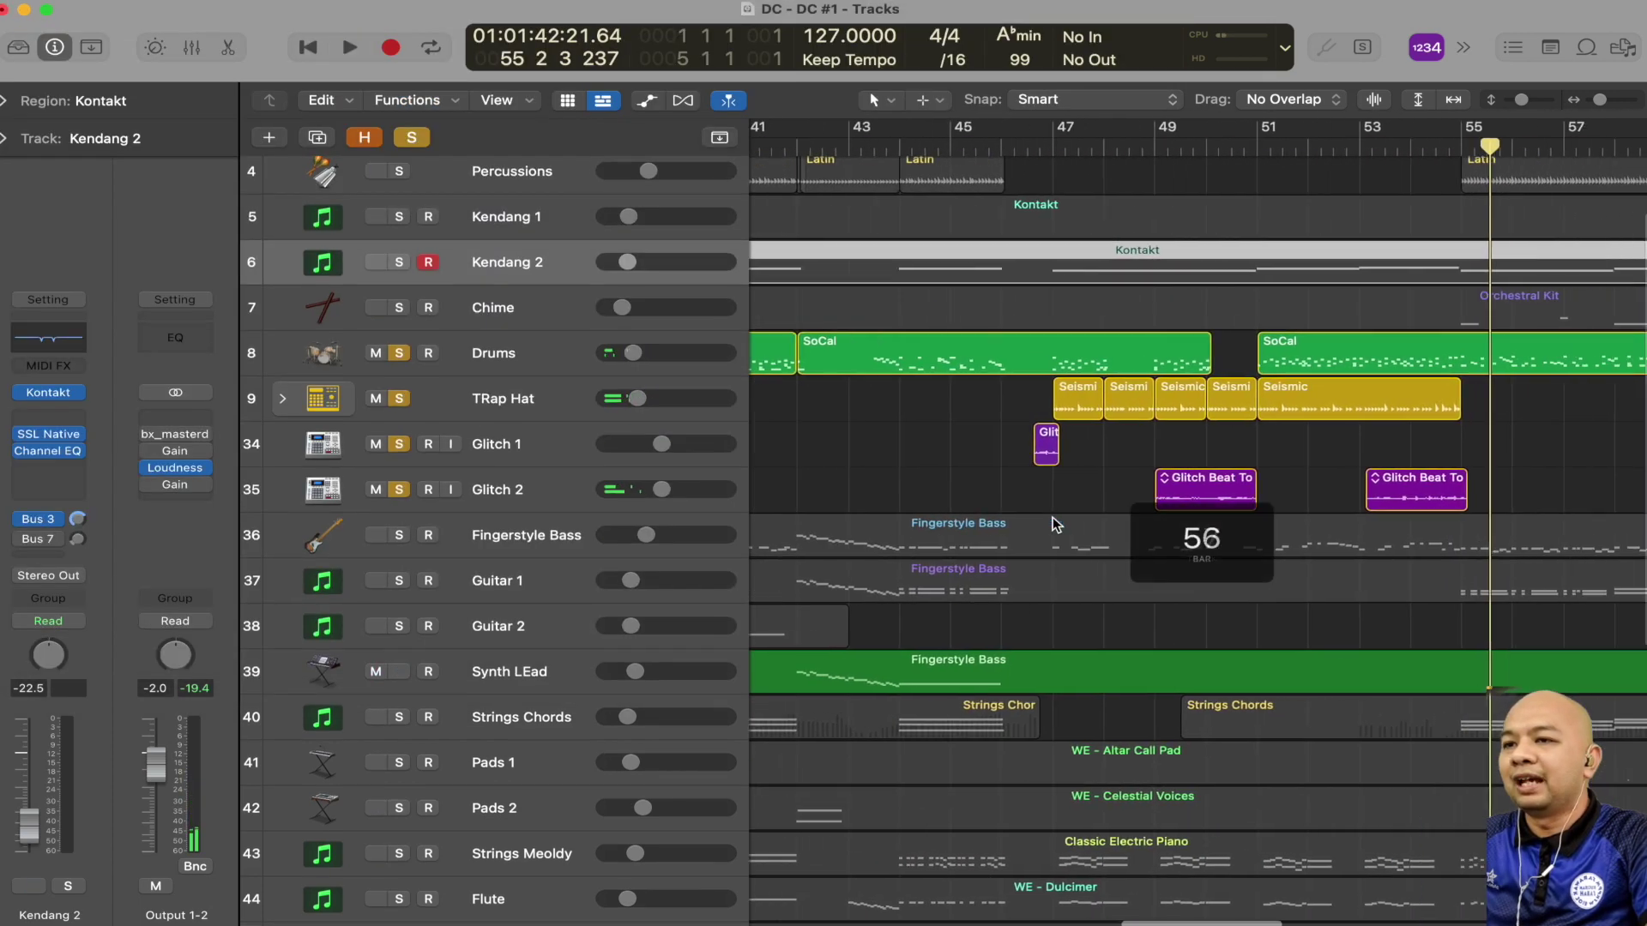
scroll(1052, 517, right, 3)
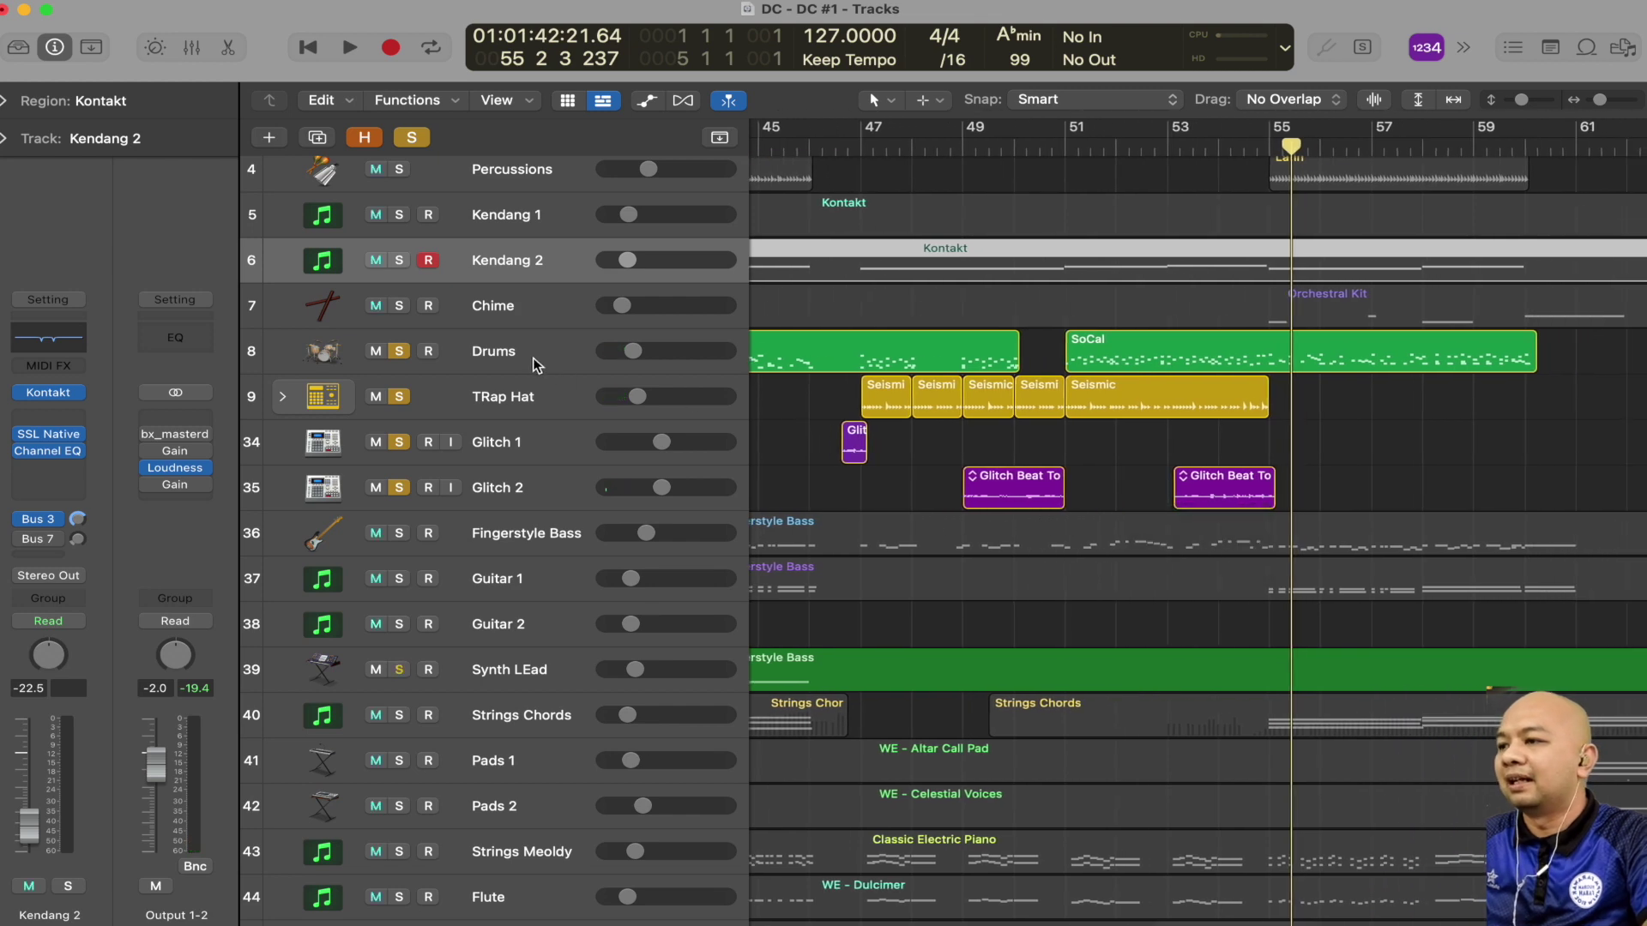
Step: Clear all solos, look over the Mixer channels from Vox to Synth LEad, and close the Mixer
click(412, 140)
key(x)
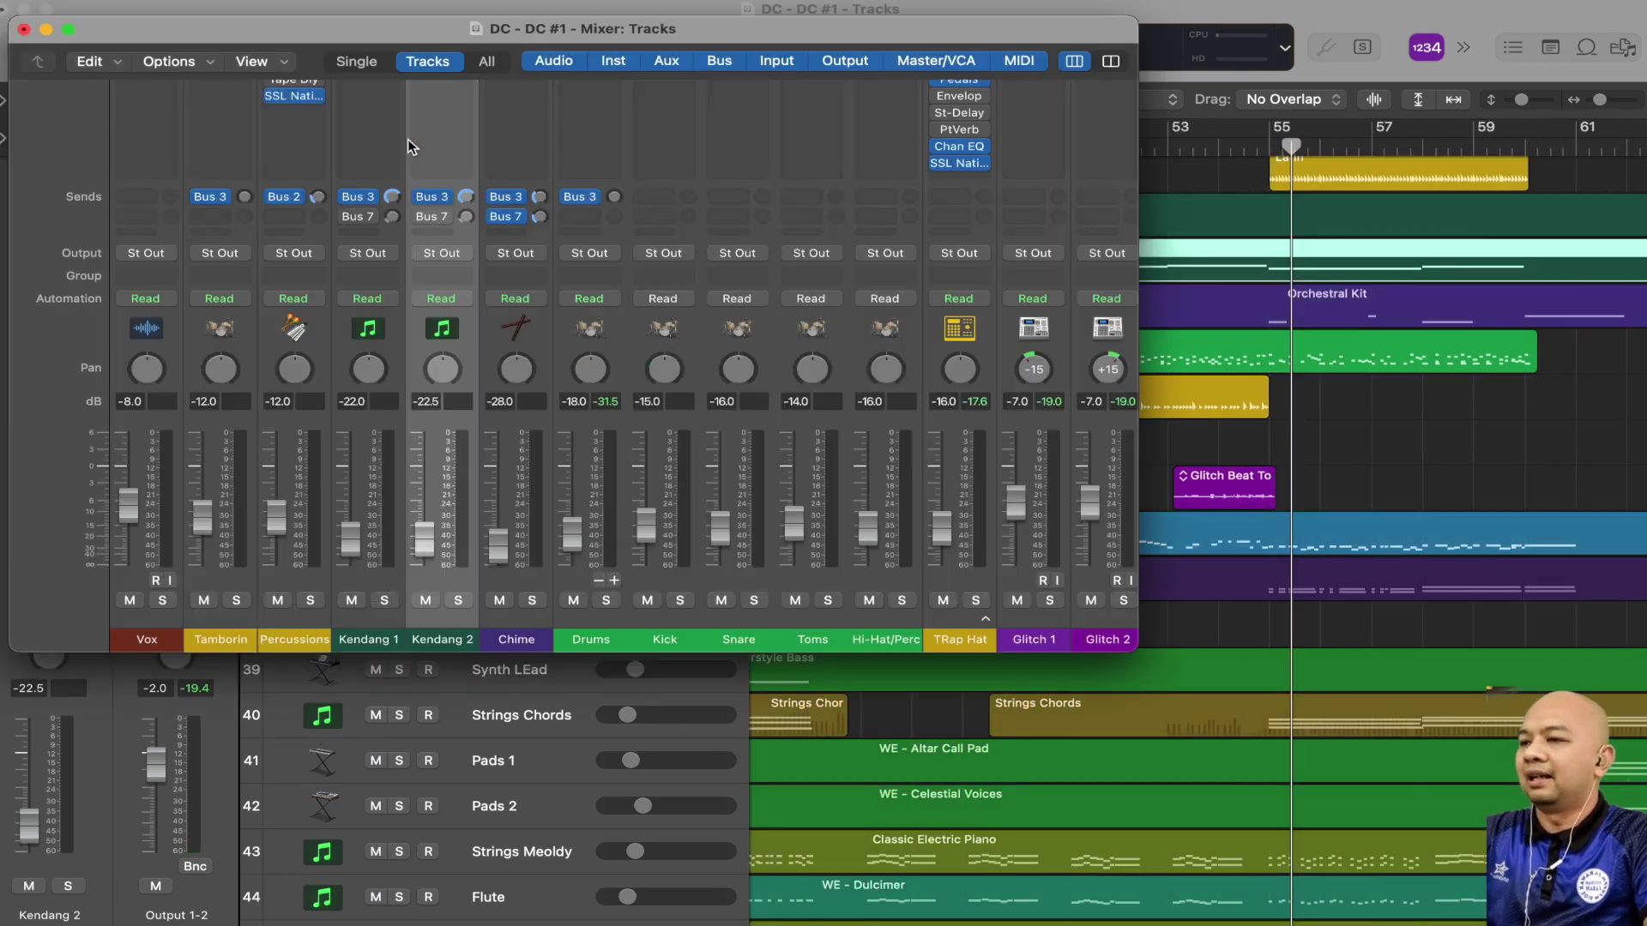
scroll(797, 399, right, 6)
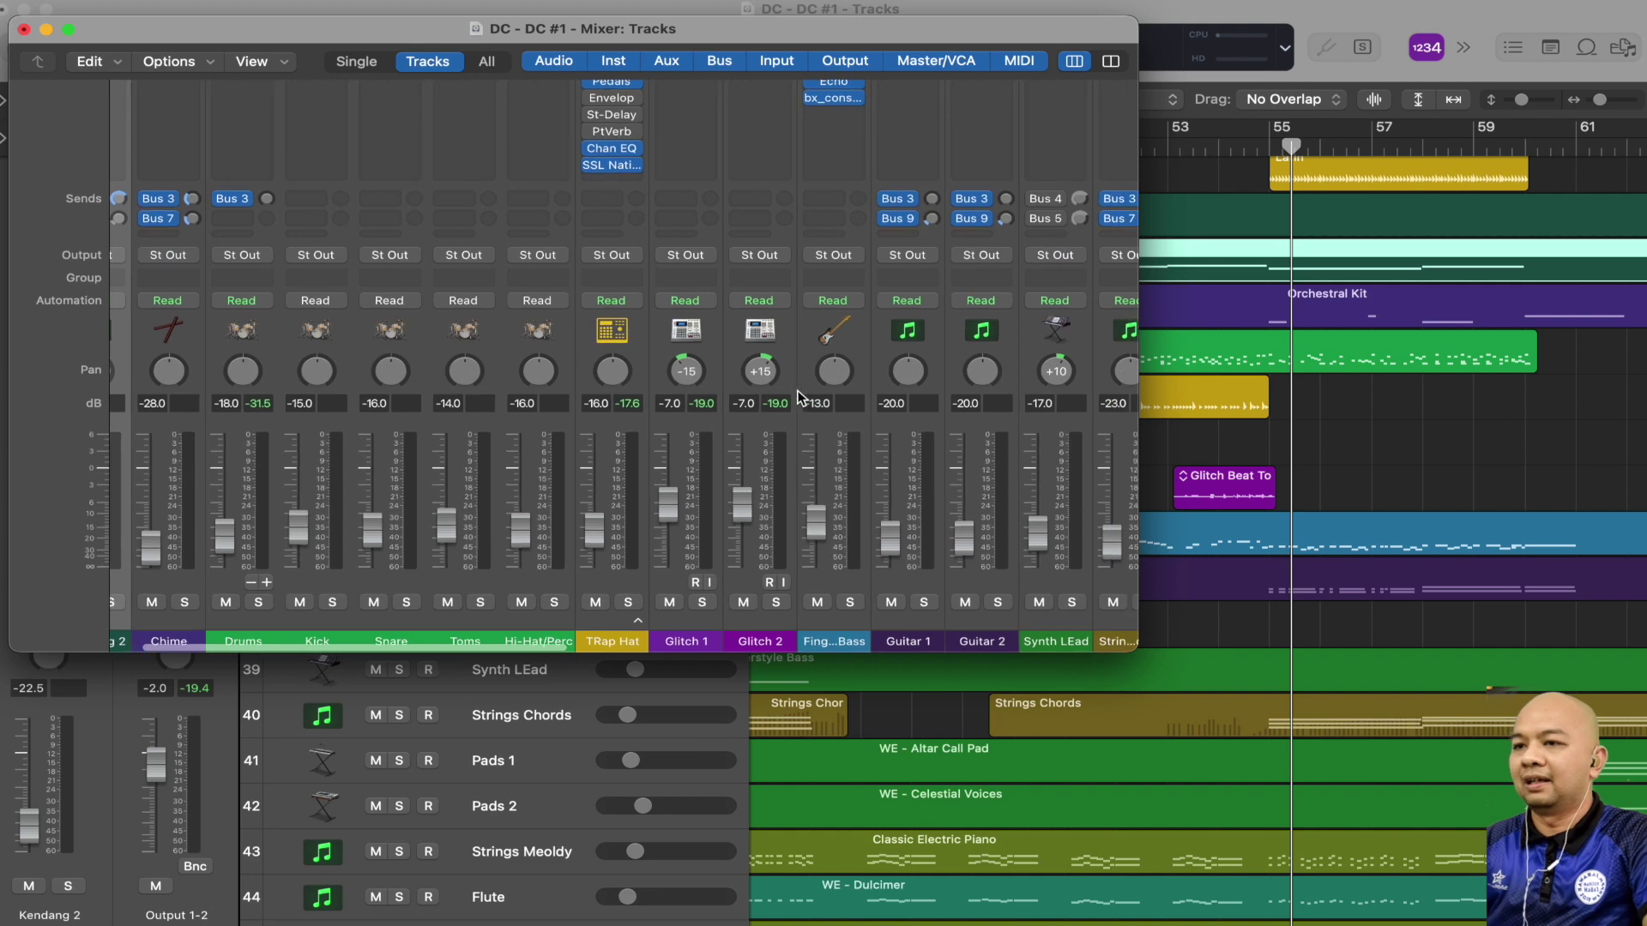
key(x)
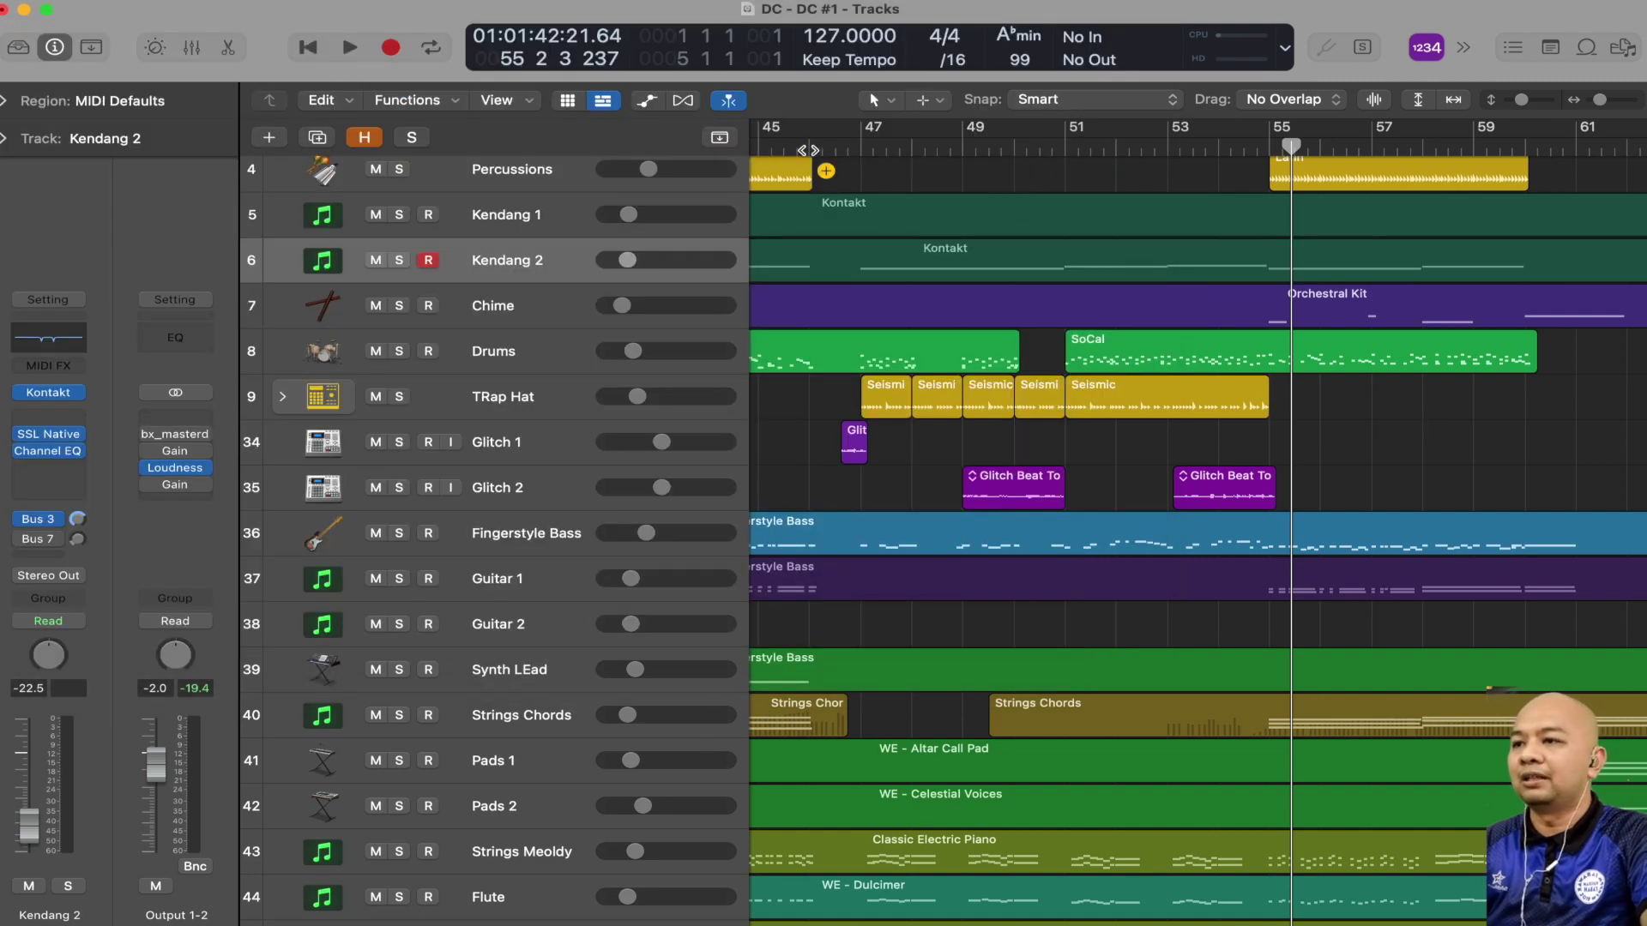
Step: Audition the full arrangement up to about bar 61 and stop playback
key(space)
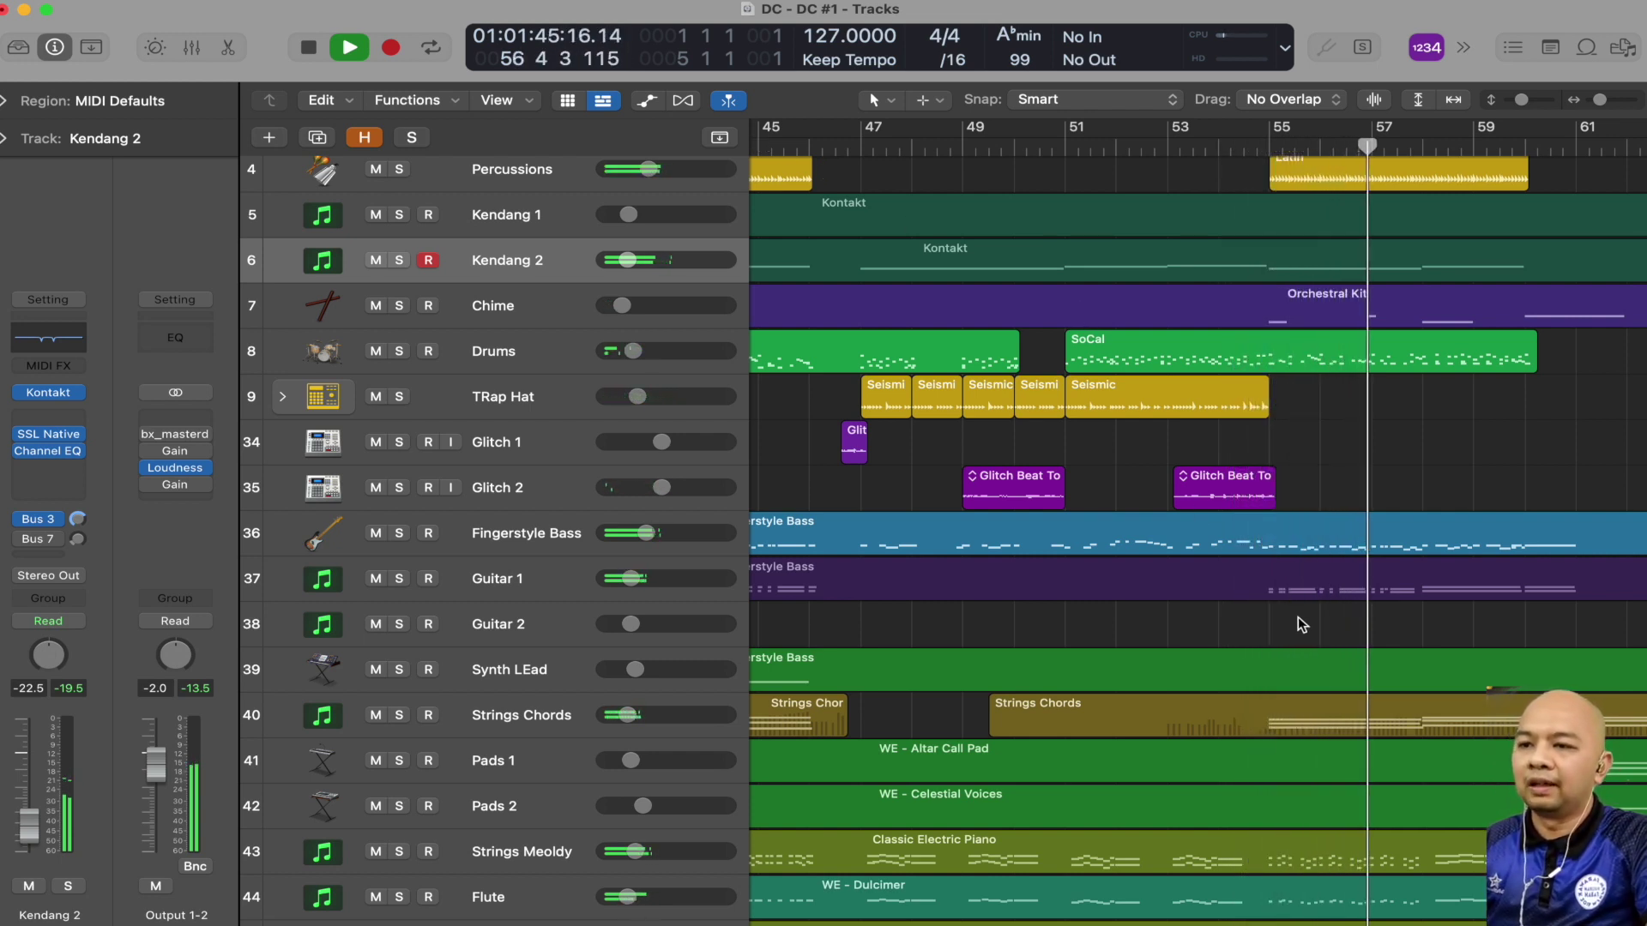
scroll(1298, 616, right, 5)
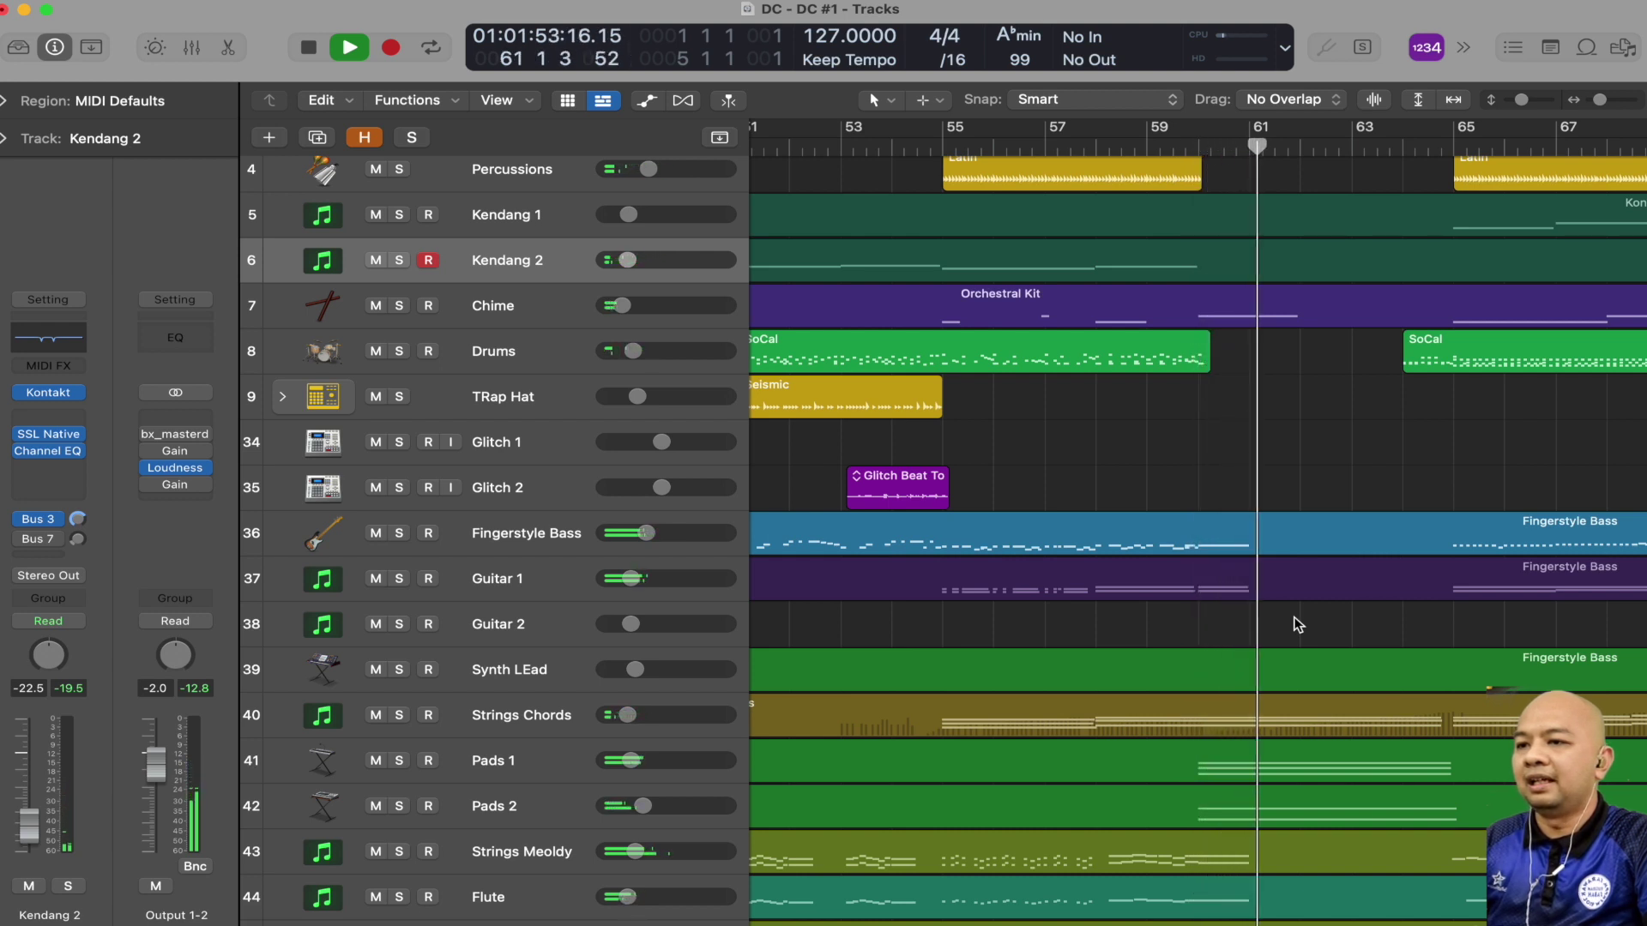
key(space)
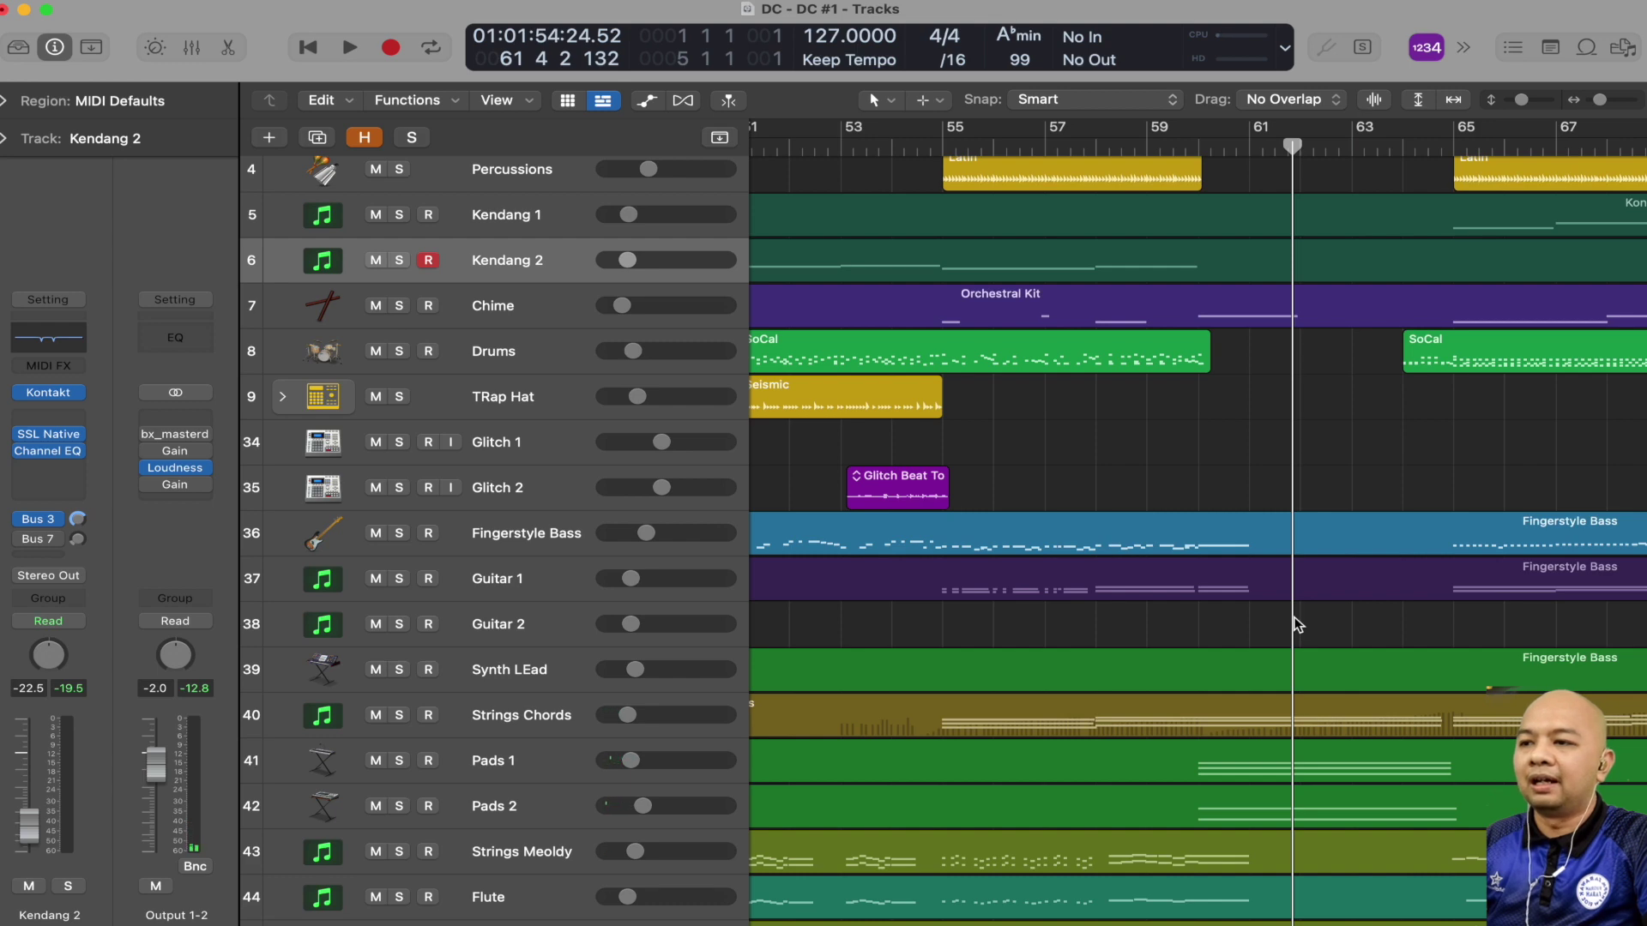
Step: Audition the full arrangement from bar 63 to about bar 75, checking the lower instrument tracks during playback, and stop
scroll(1293, 622, up, 2)
scroll(1293, 622, right, 4)
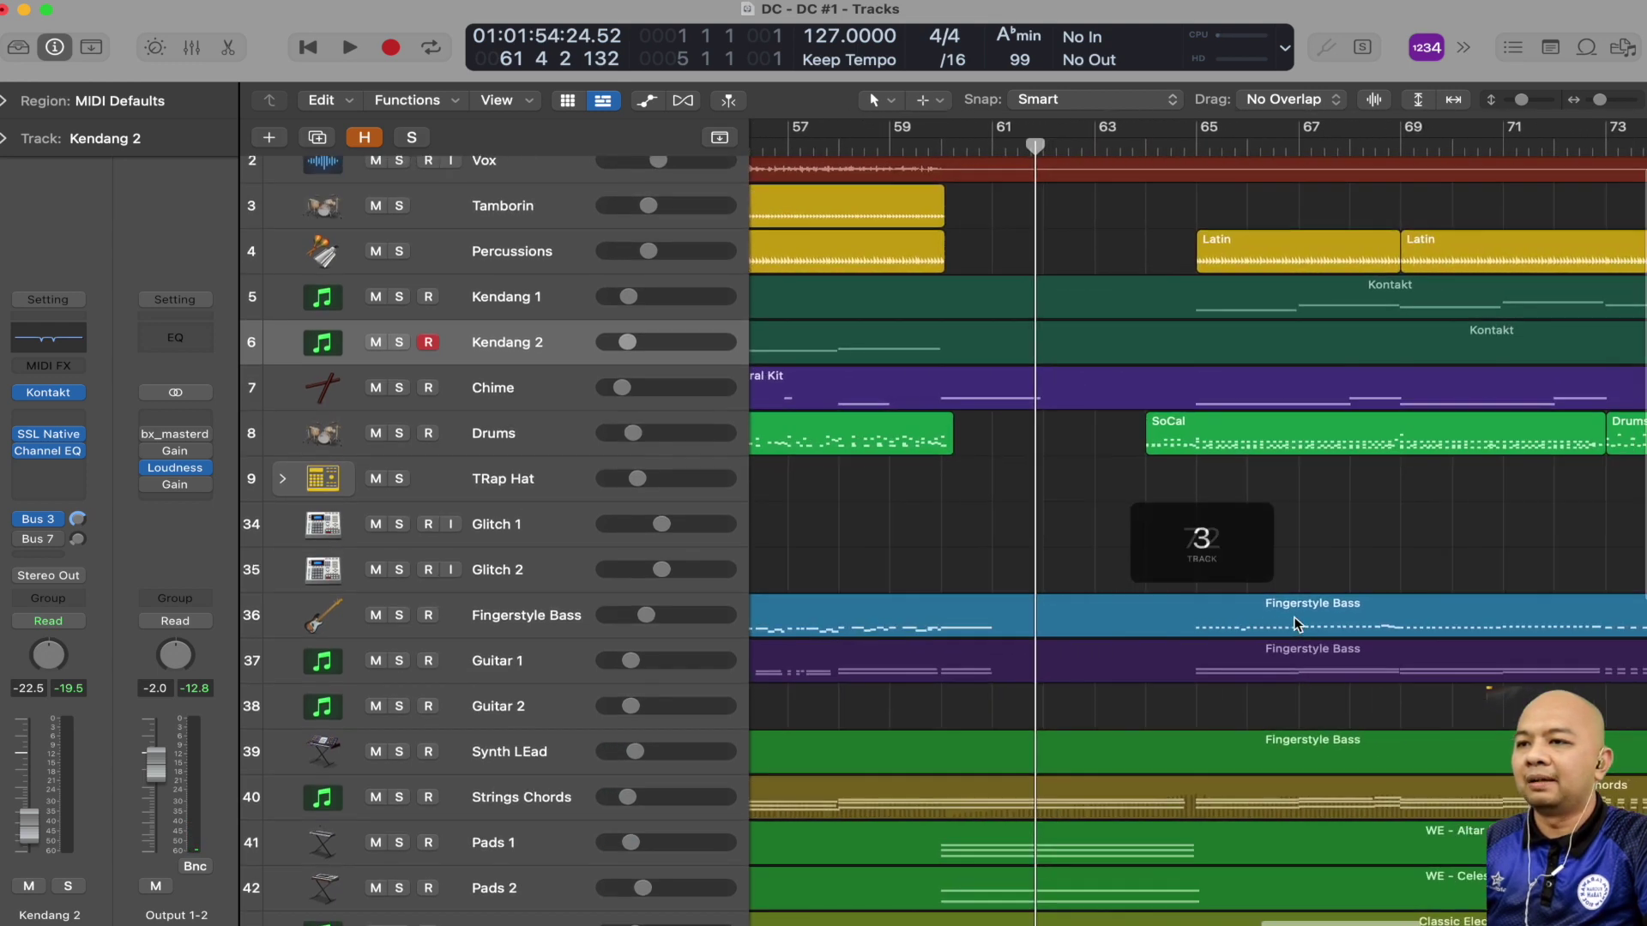
scroll(1295, 624, right, 1)
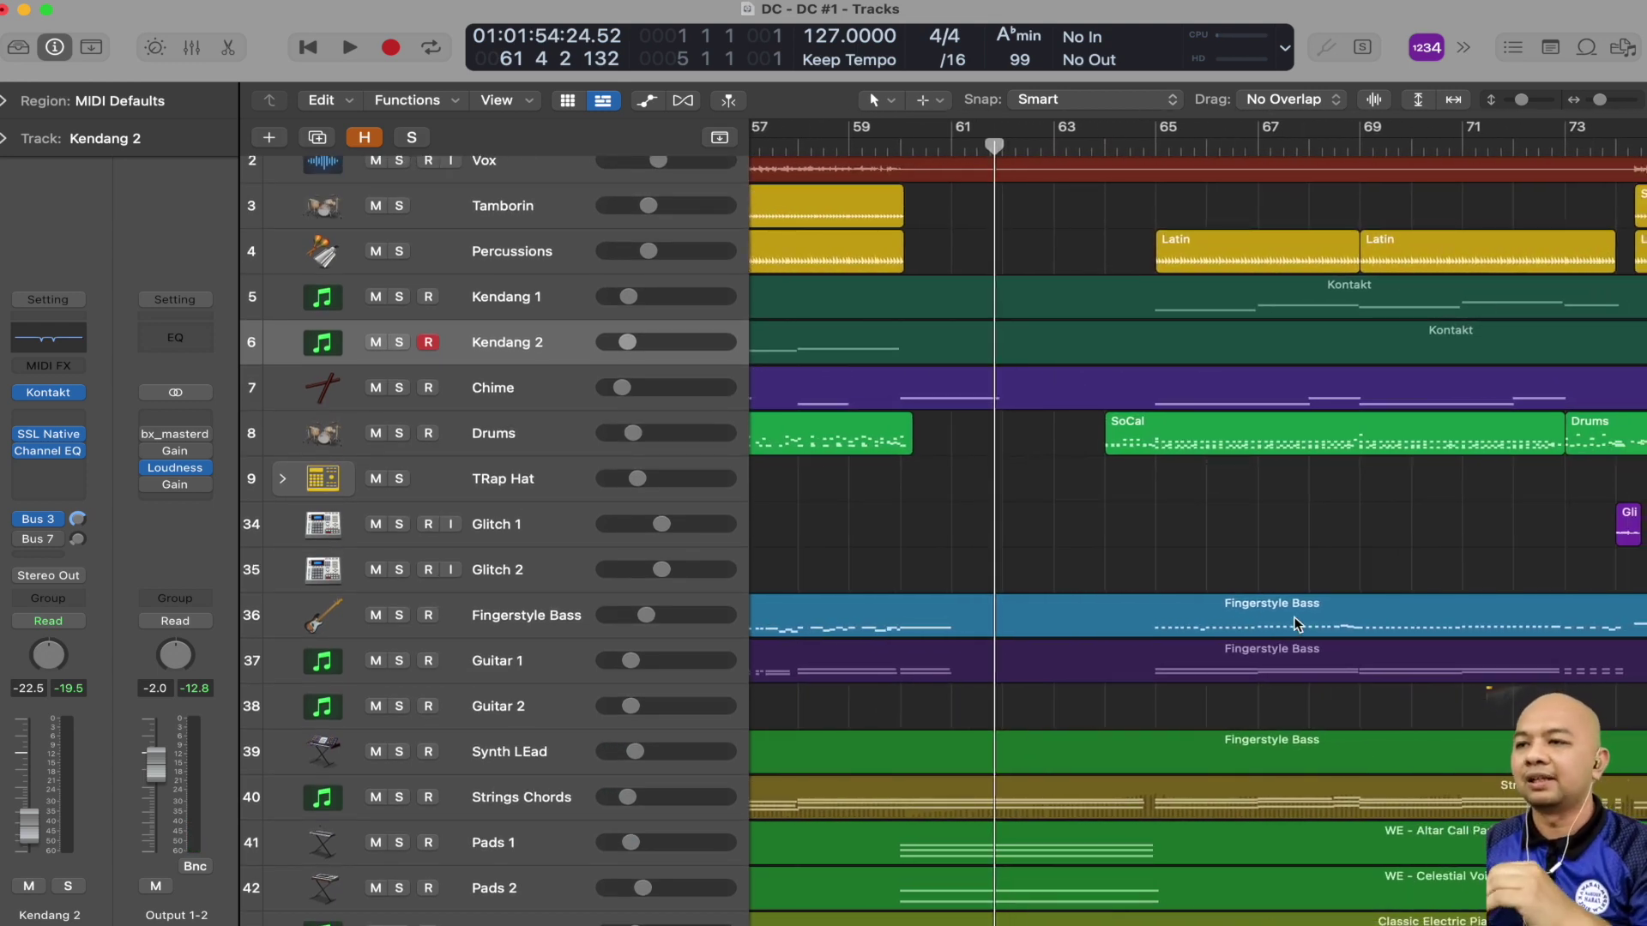
click(1068, 147)
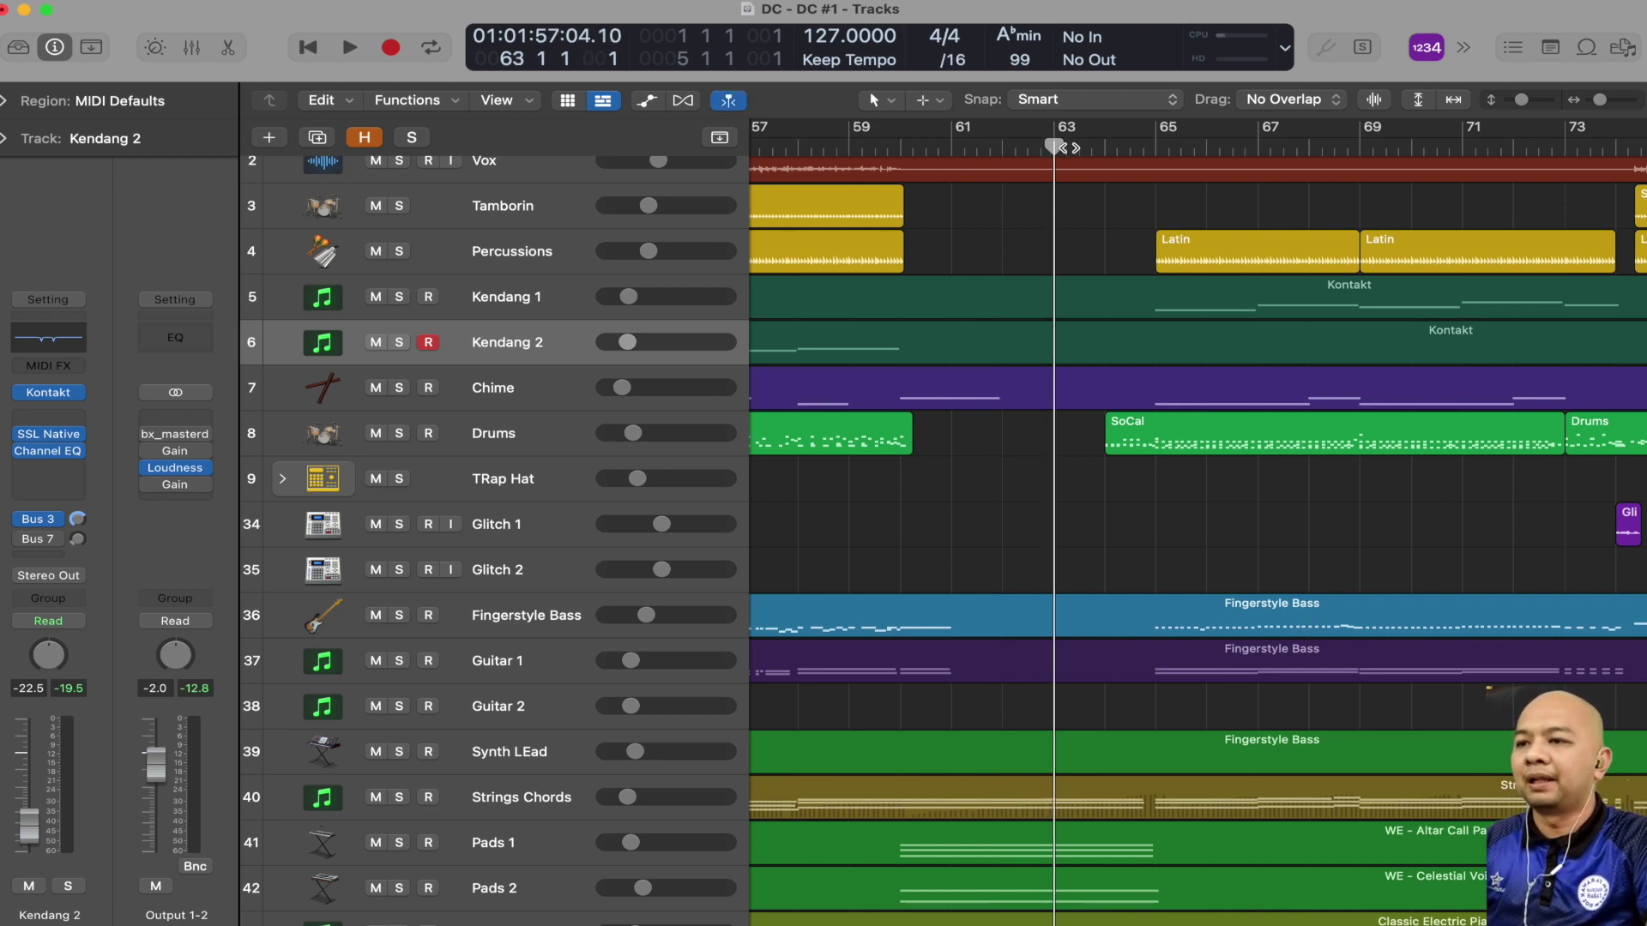
key(space)
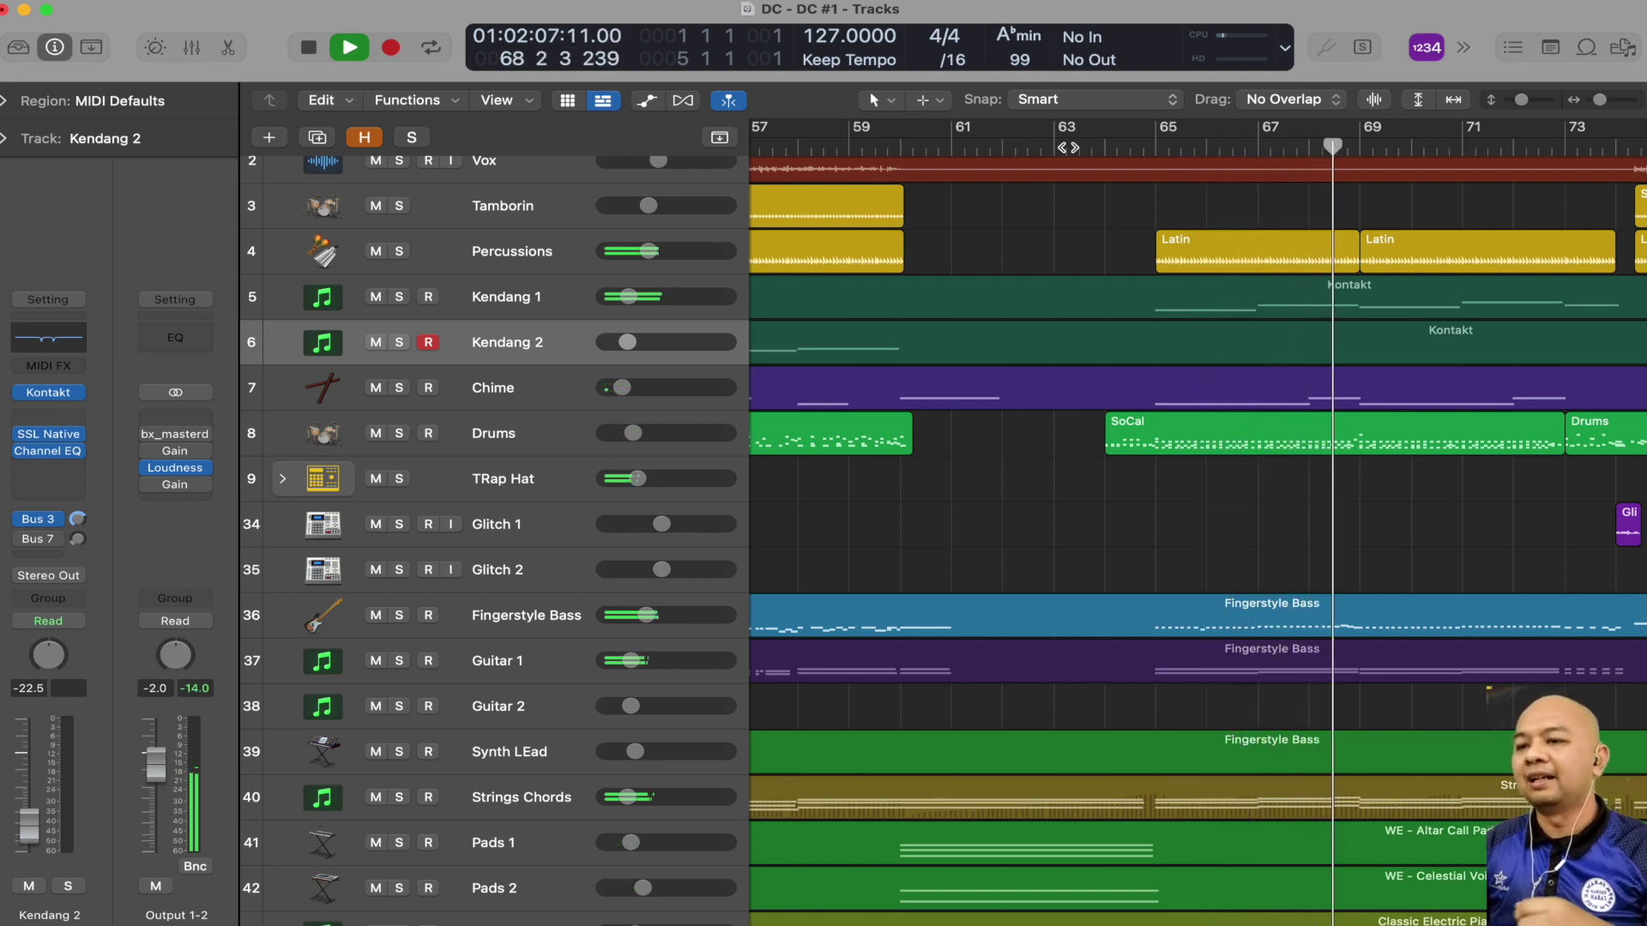
scroll(1449, 604, down, 7)
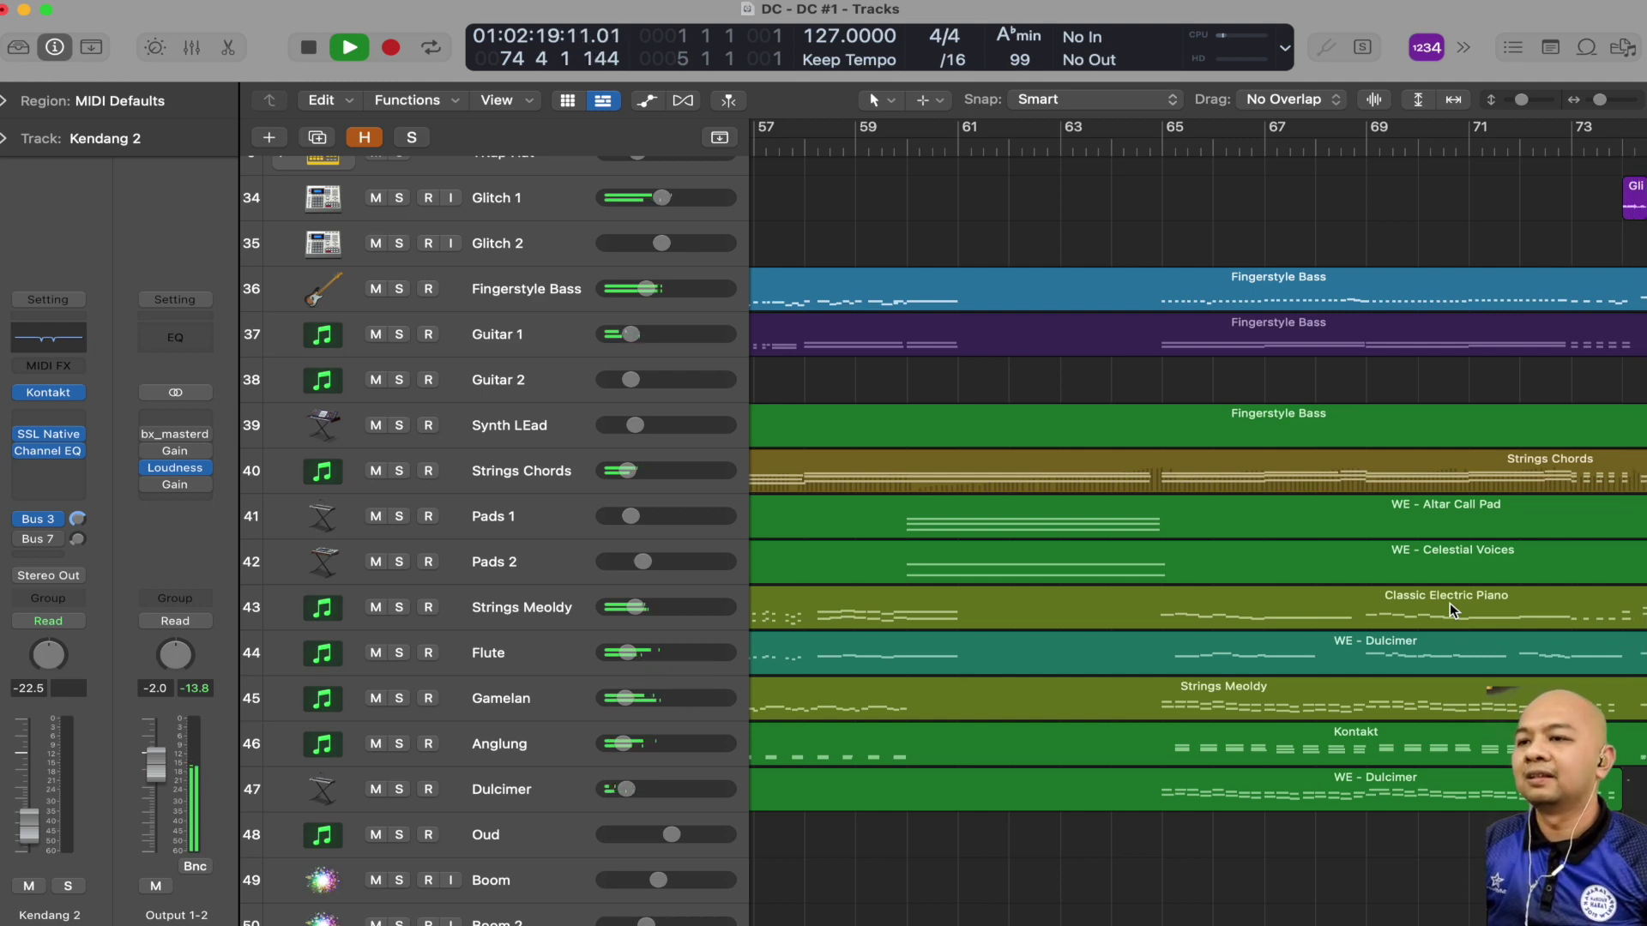
key(space)
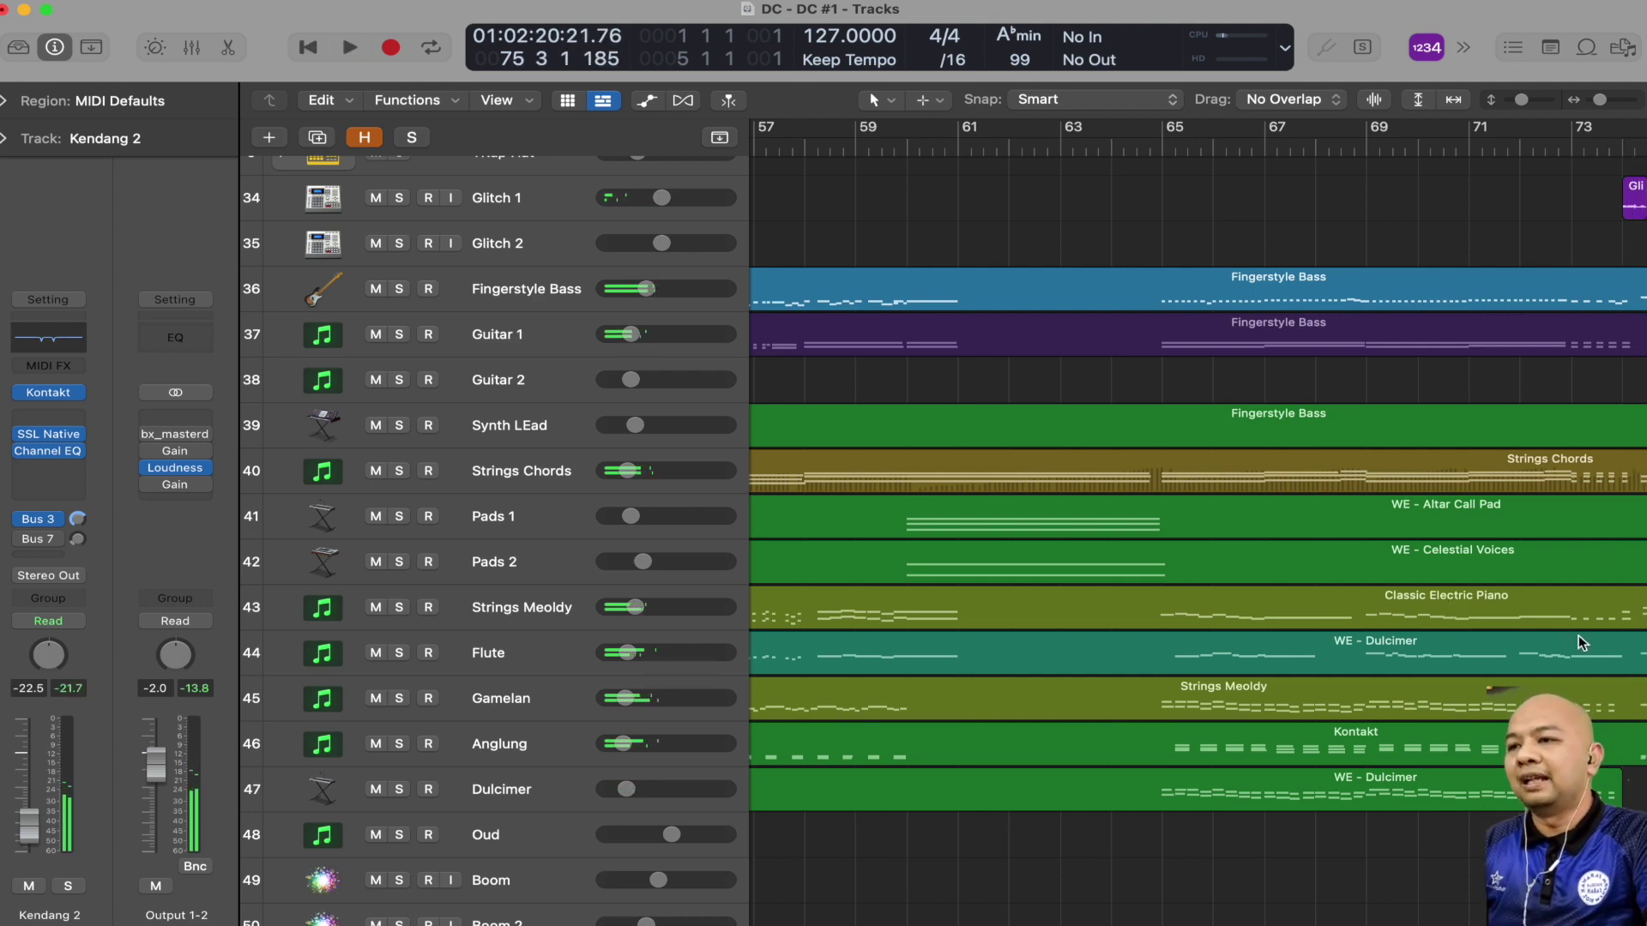
Step: Mute Fingerstyle Bass, Guitar 1 and Guitar 2, and start auditioning the arrangement without them from bar 64
scroll(1505, 399, up, 3)
scroll(1504, 399, left, 1)
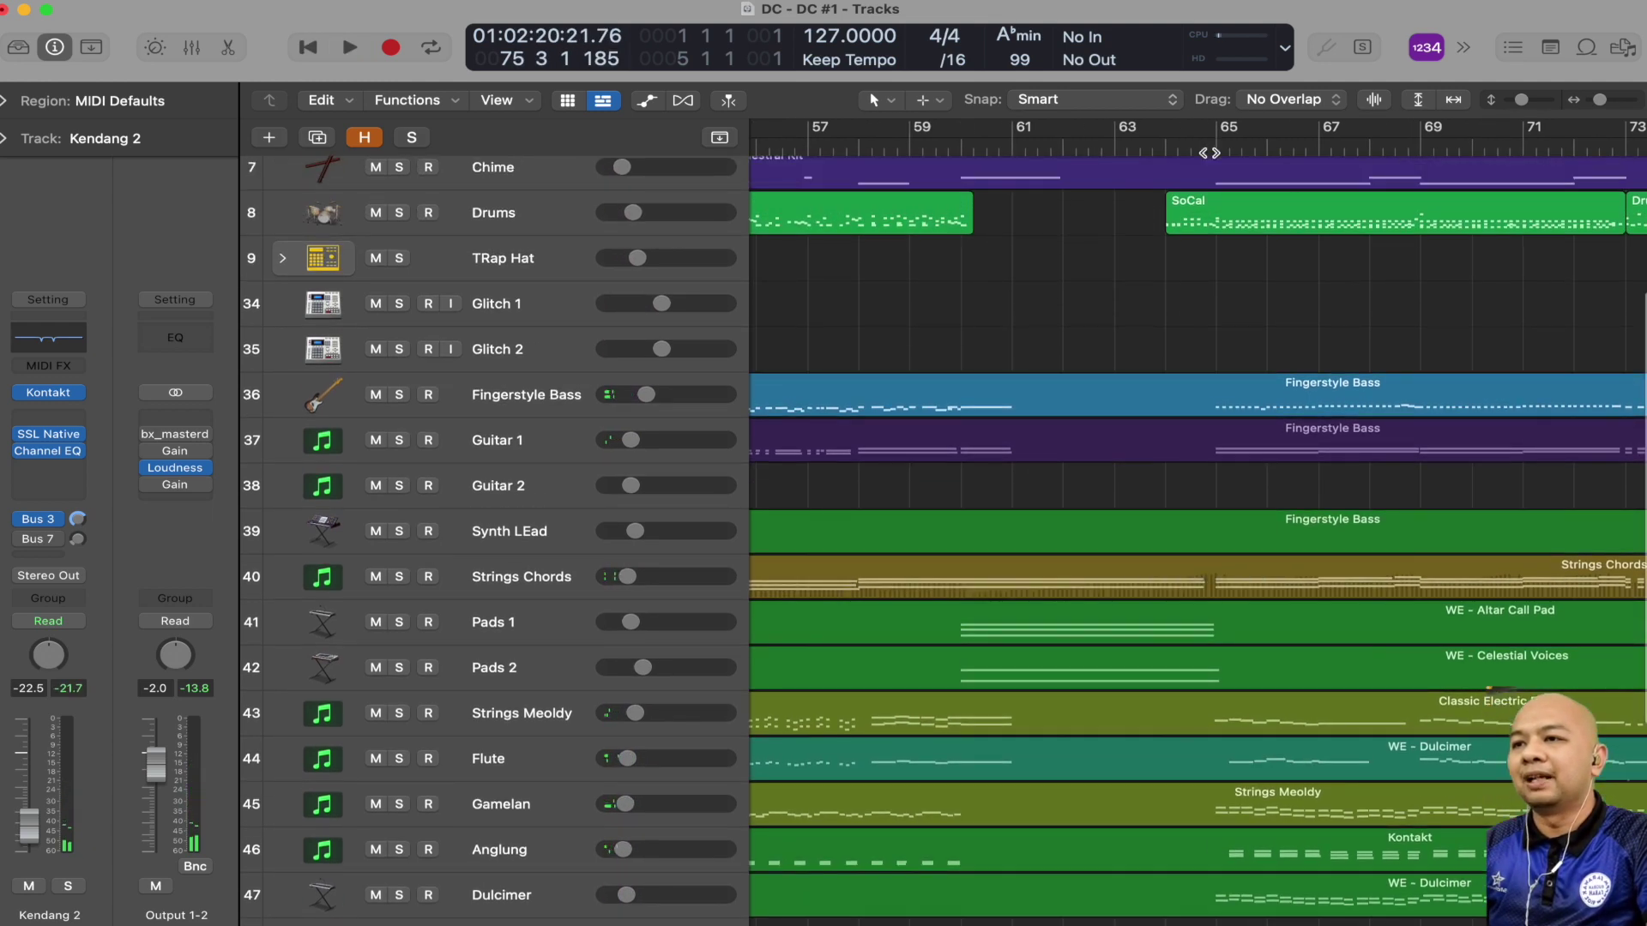
click(1168, 146)
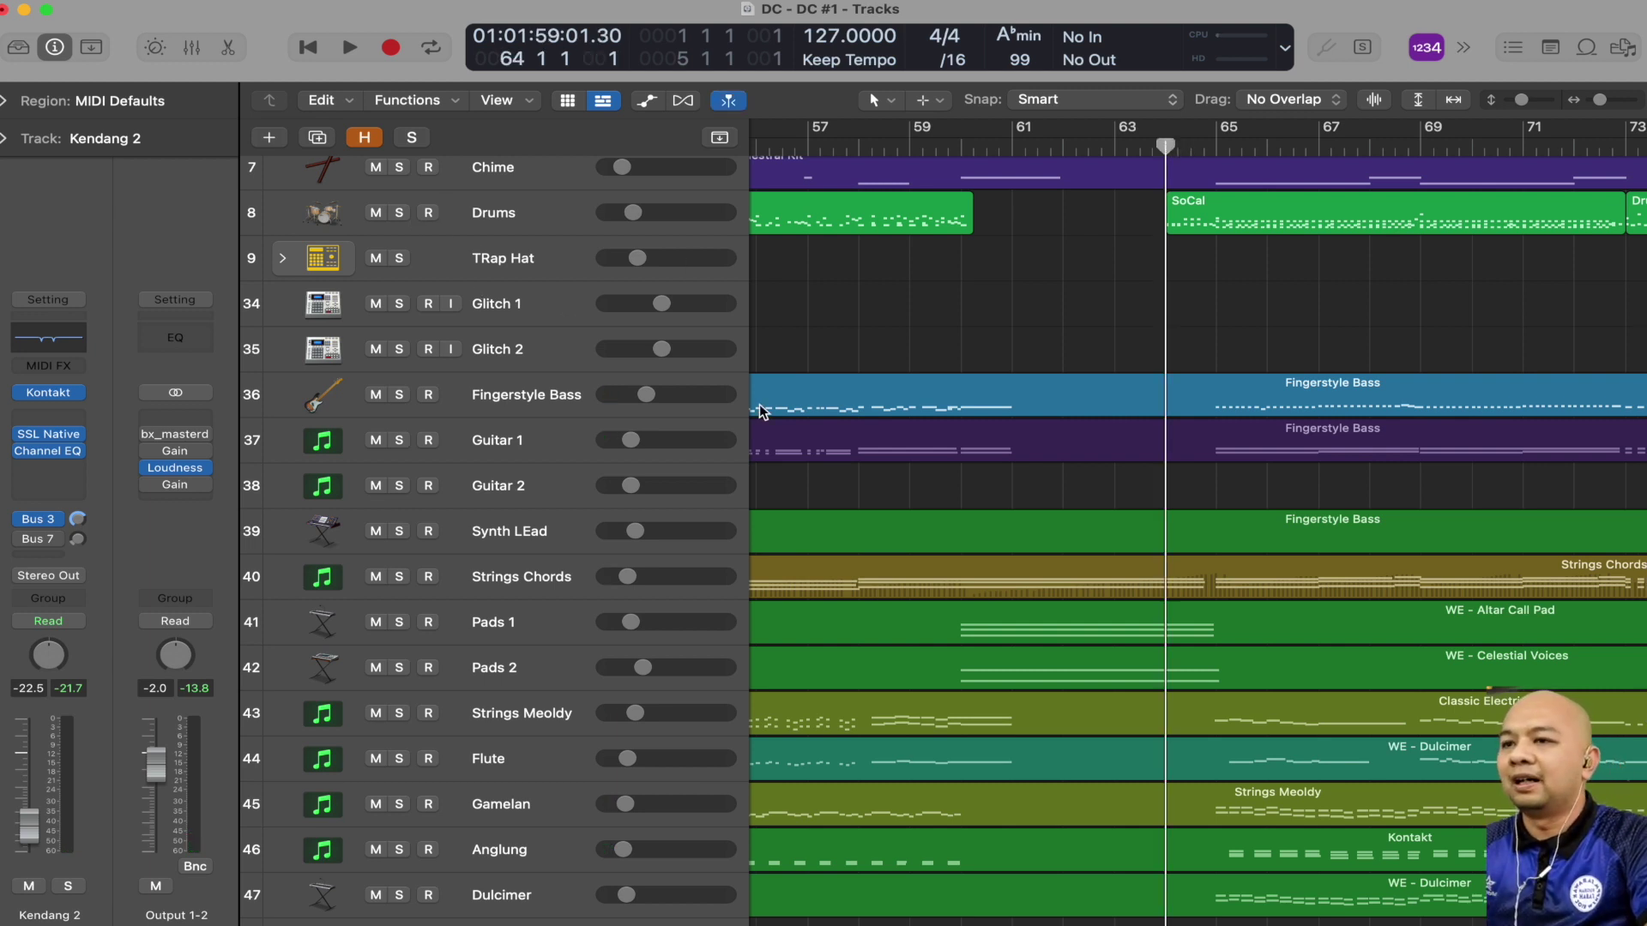
click(375, 394)
click(375, 440)
click(375, 485)
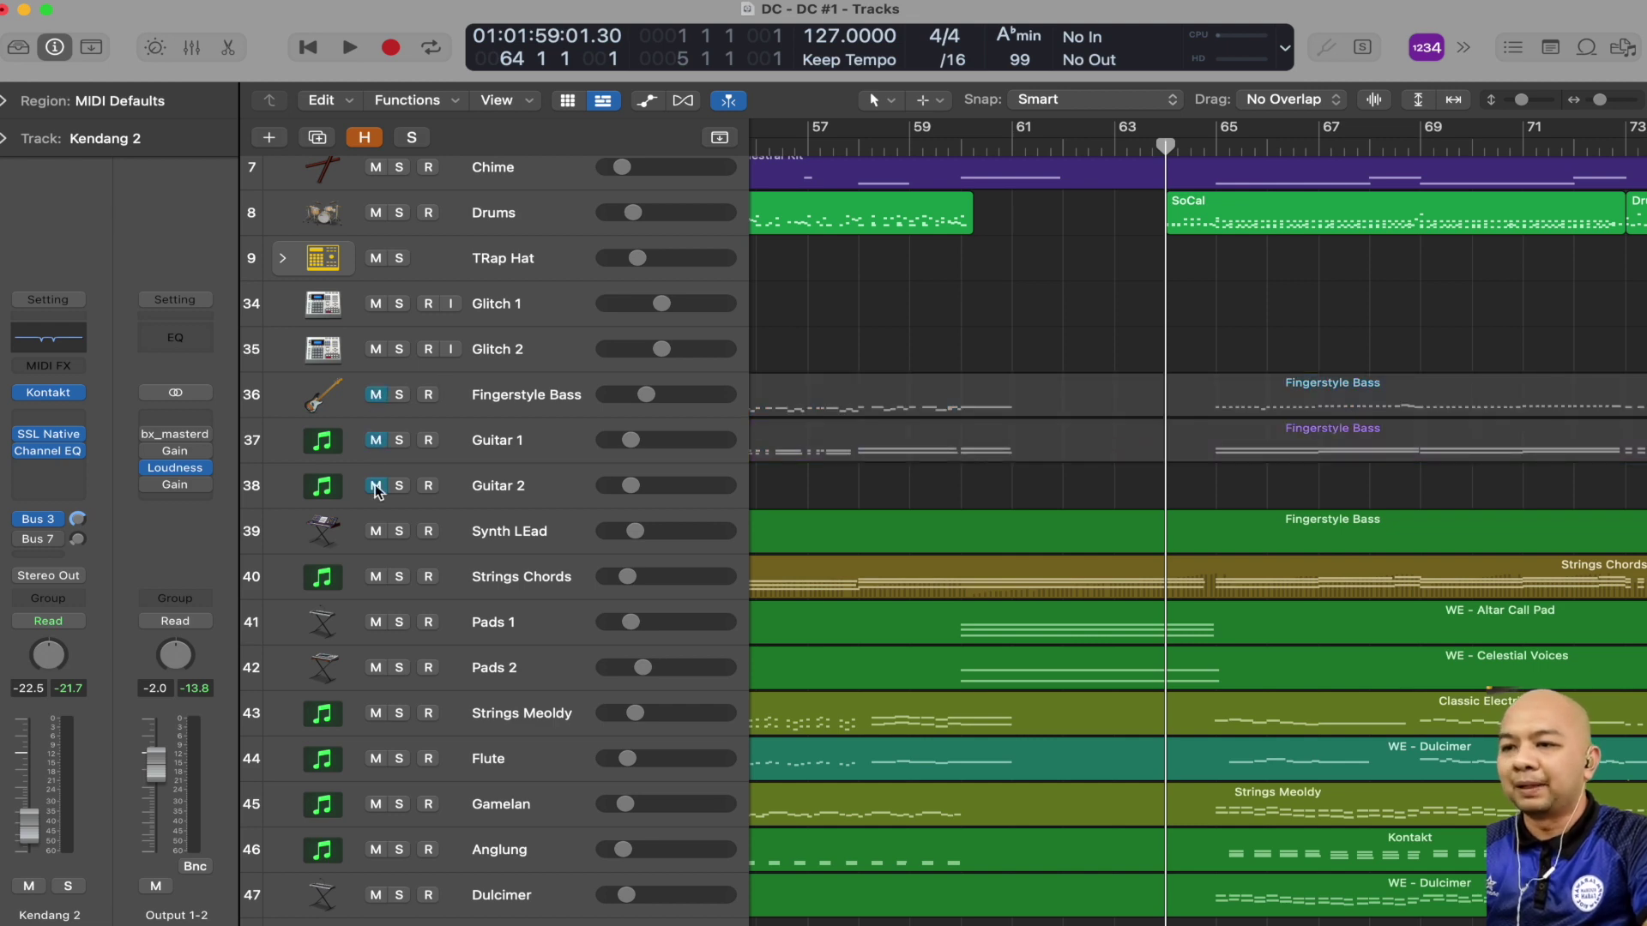
scroll(516, 463, up, 2)
scroll(515, 463, up, 4)
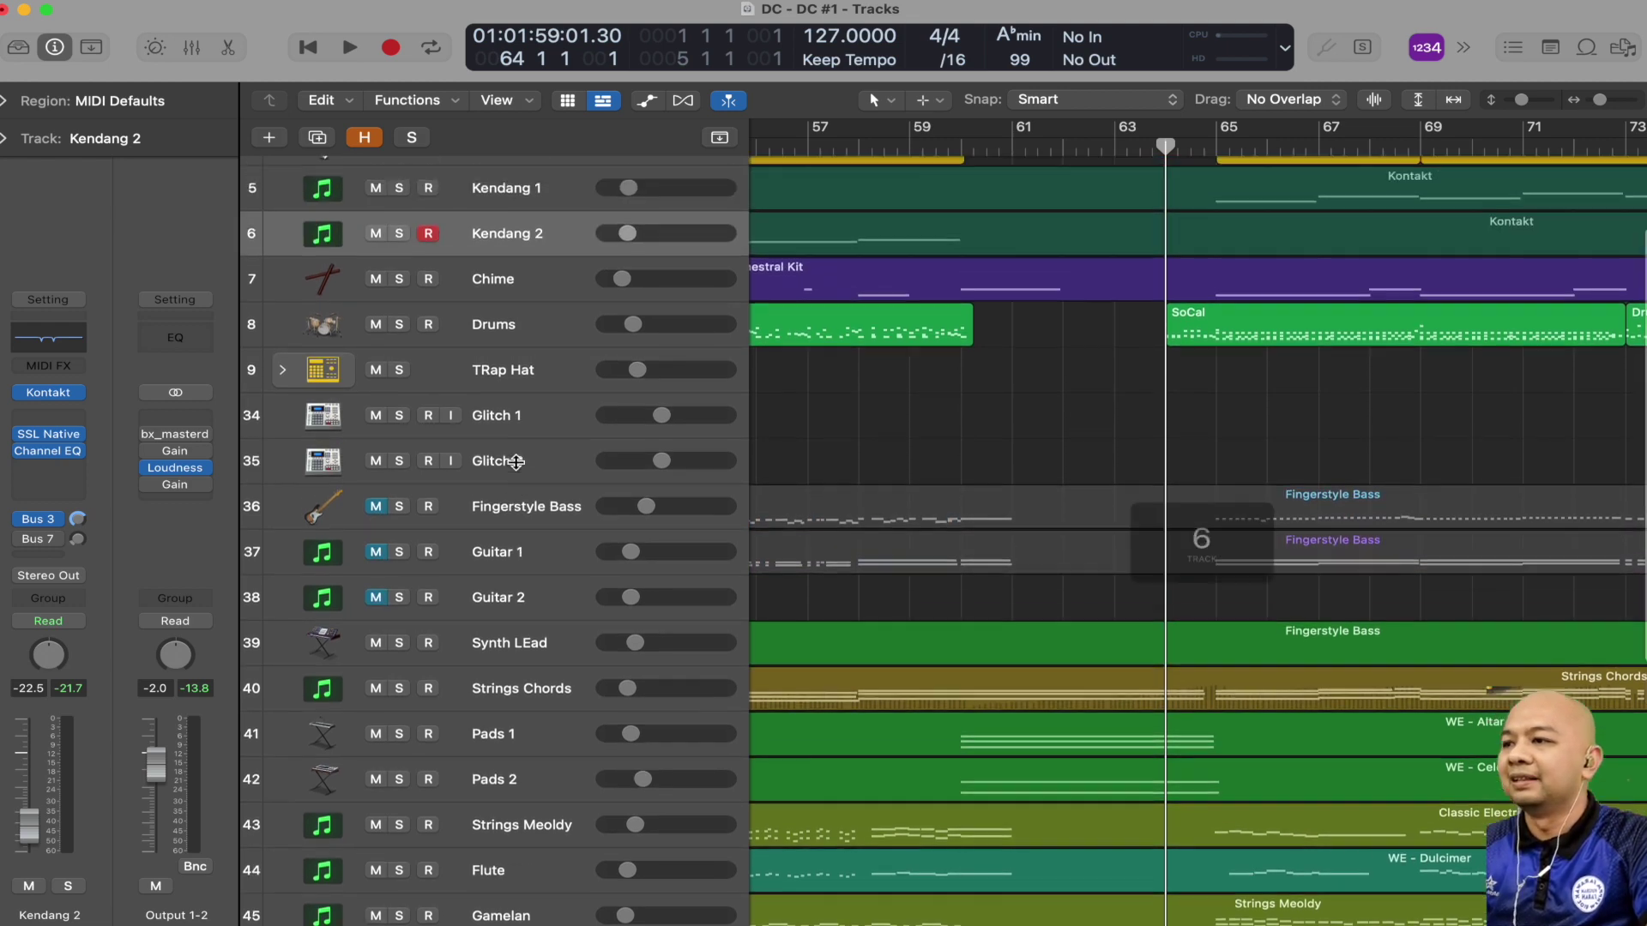
key(space)
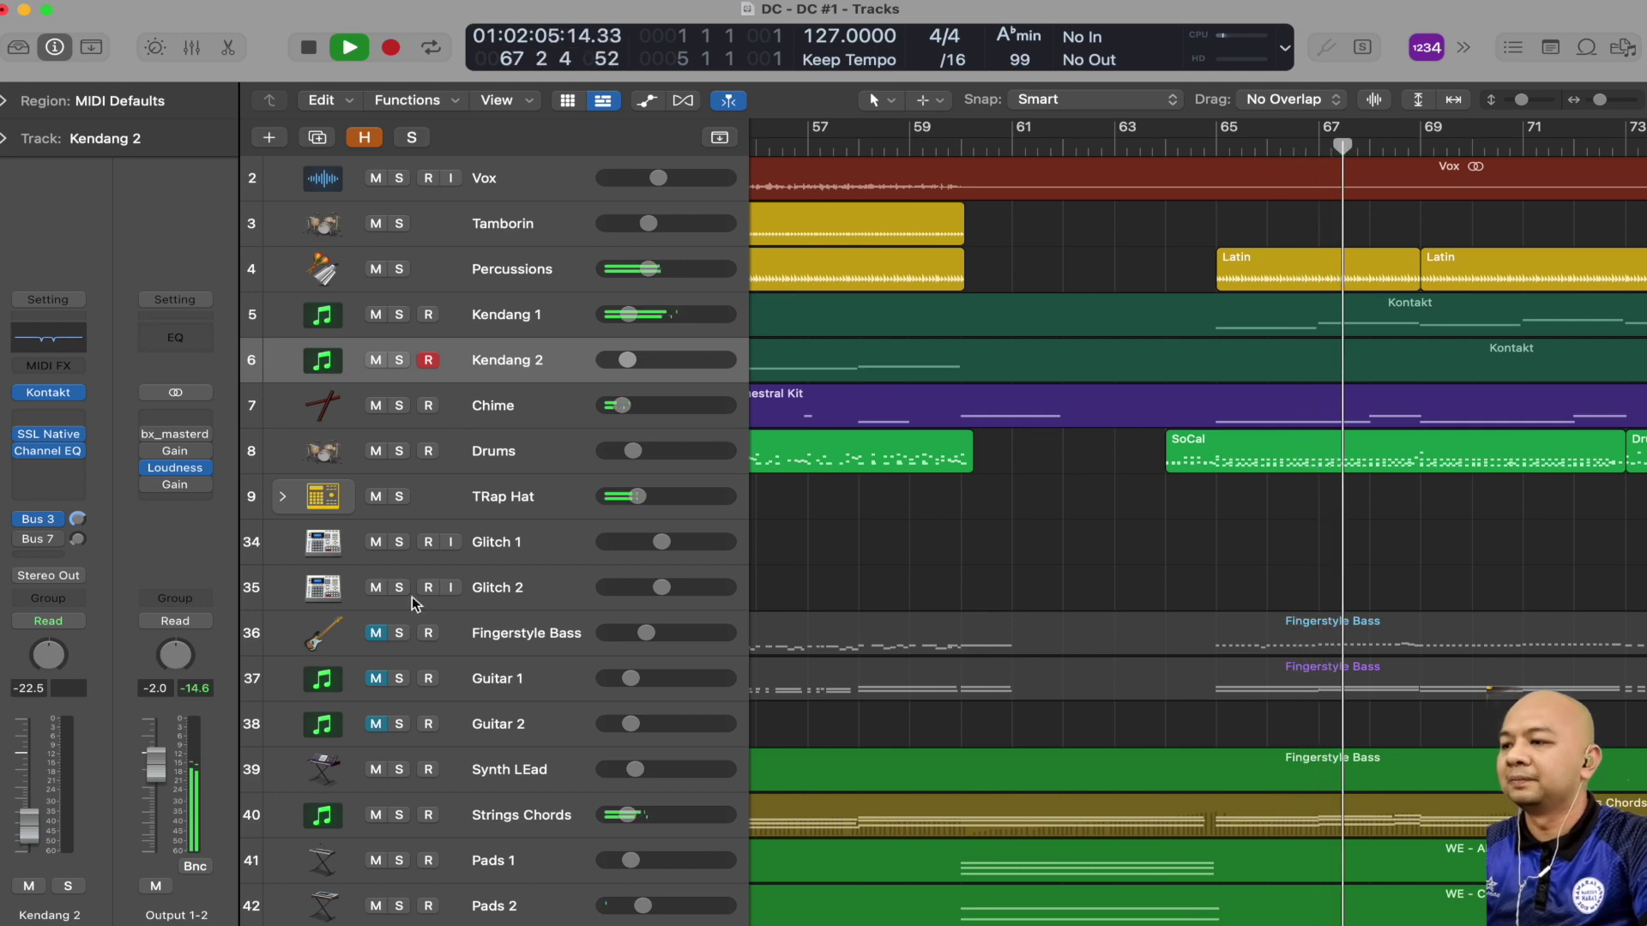
Step: Unmute Fingerstyle Bass, Guitar 1 and Guitar 2 one after another while playback continues
scroll(420, 647, down, 3)
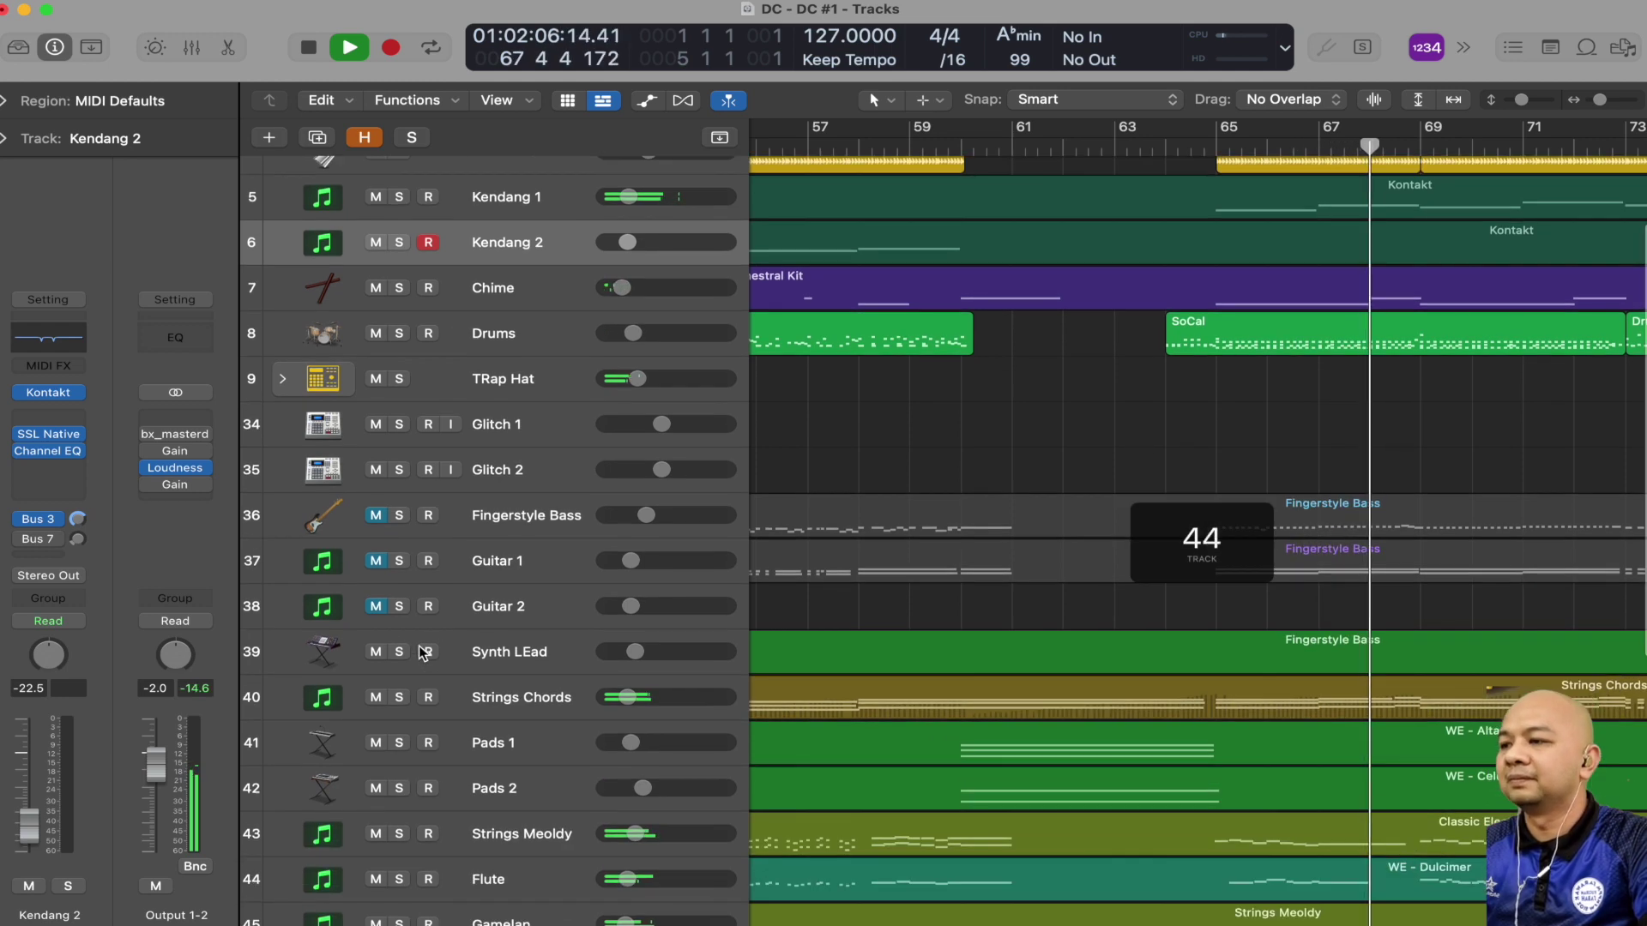
click(376, 515)
click(378, 566)
click(375, 561)
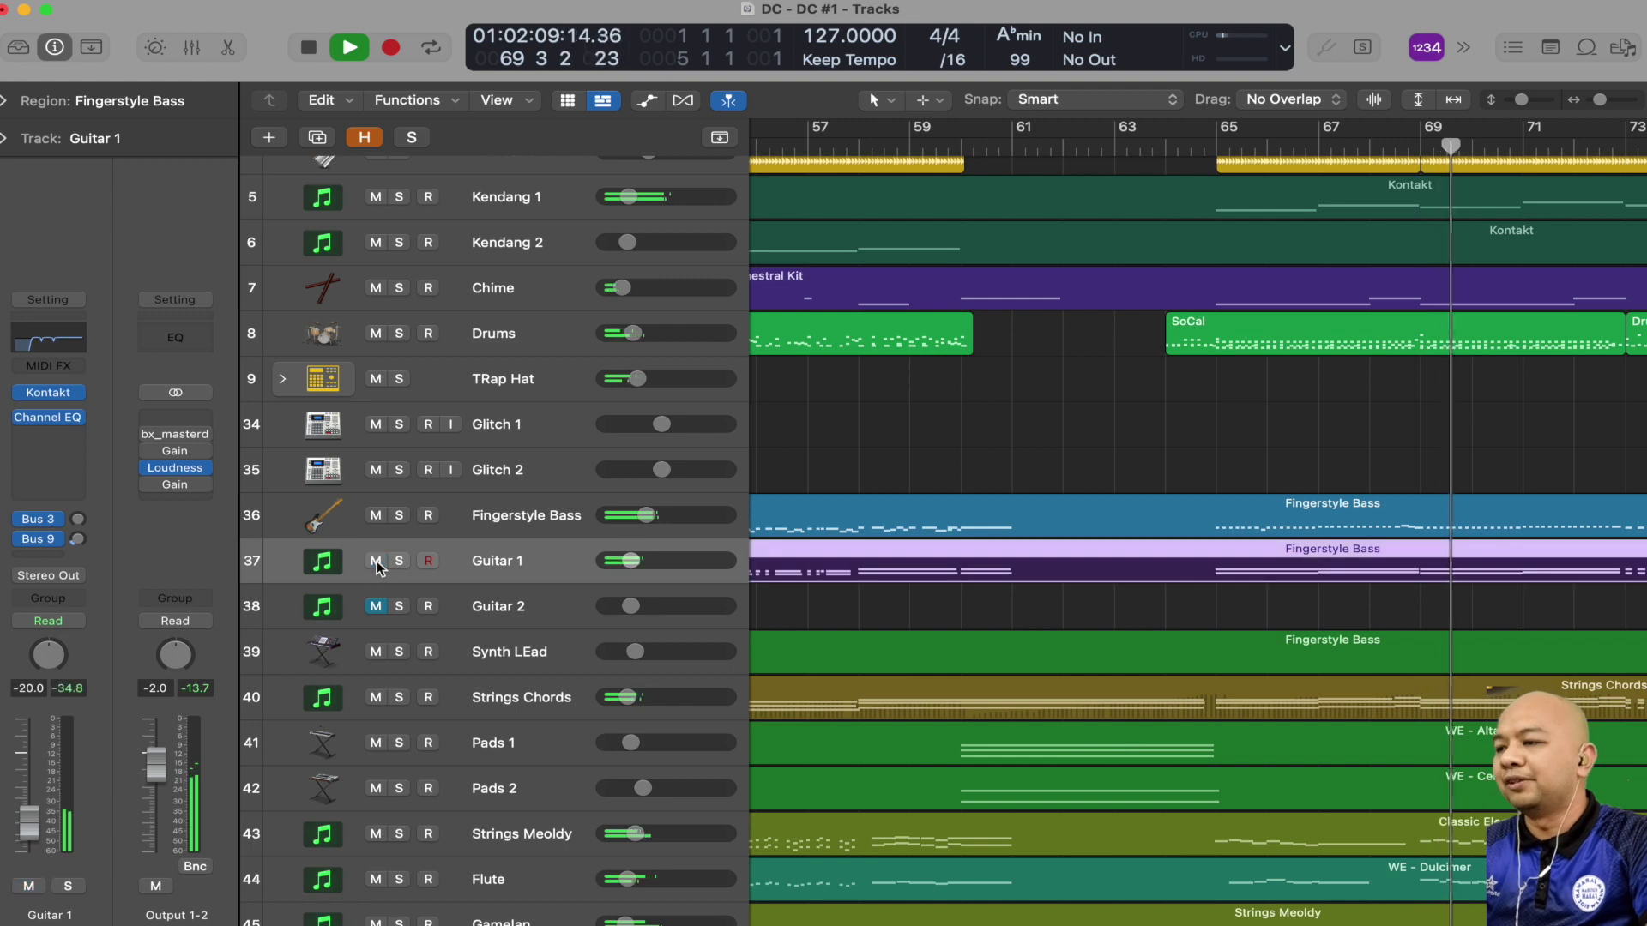
click(376, 606)
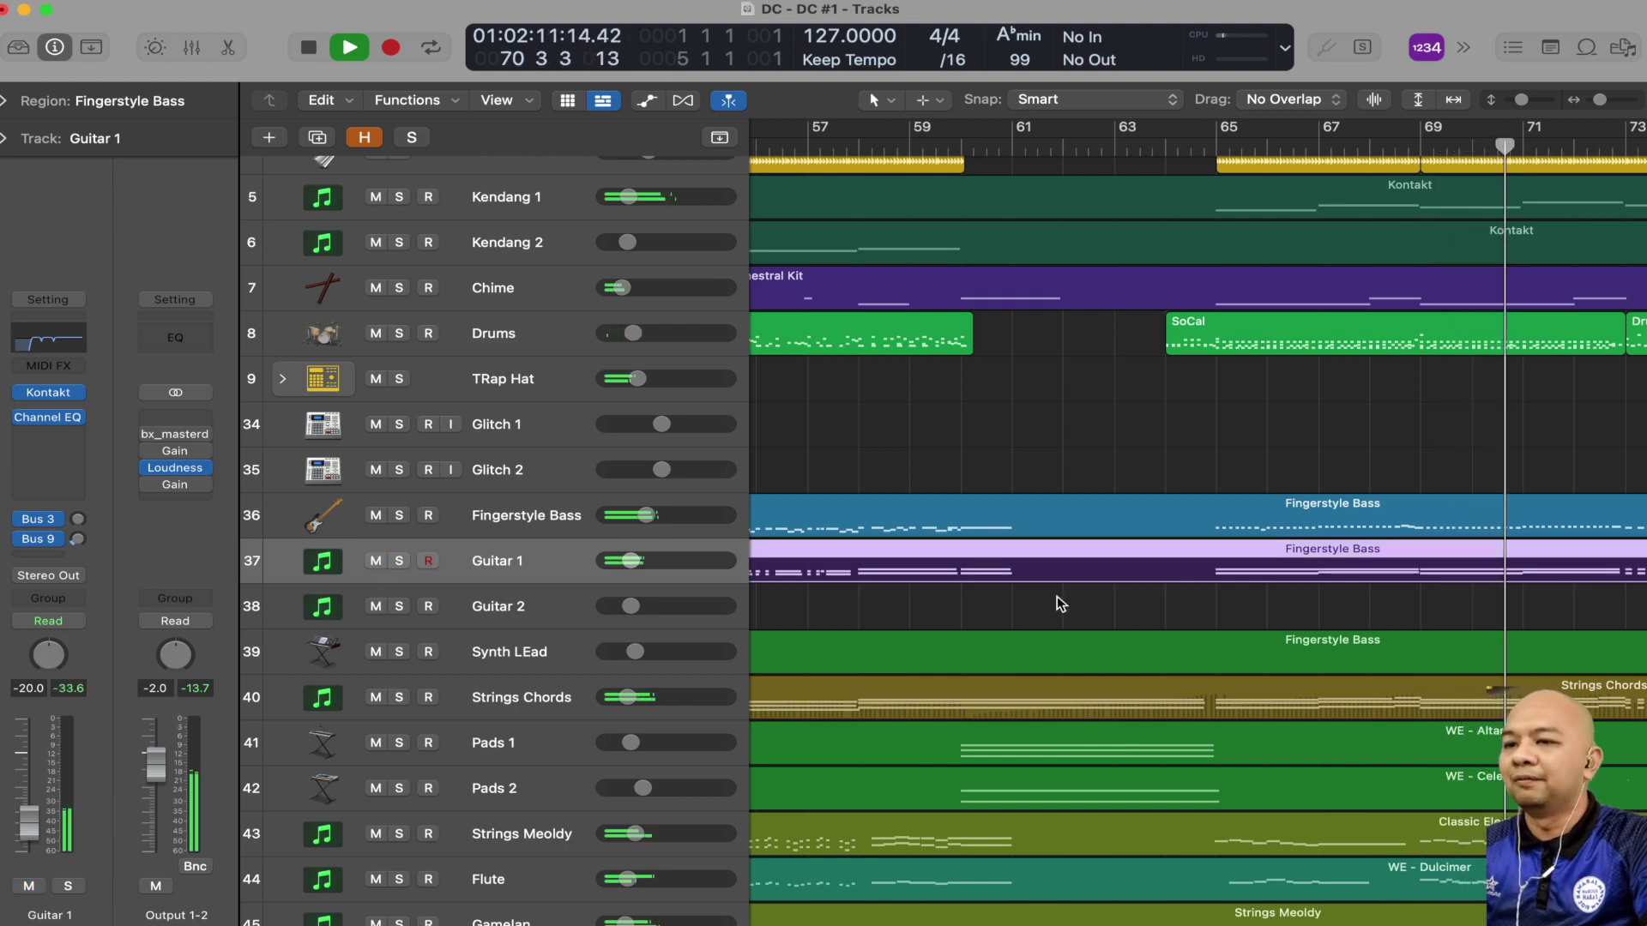
Step: Audition the rest of the arrangement up to bar 96, following the regions along the timeline, and stop playback
scroll(1056, 595, right, 5)
scroll(1056, 597, down, 2)
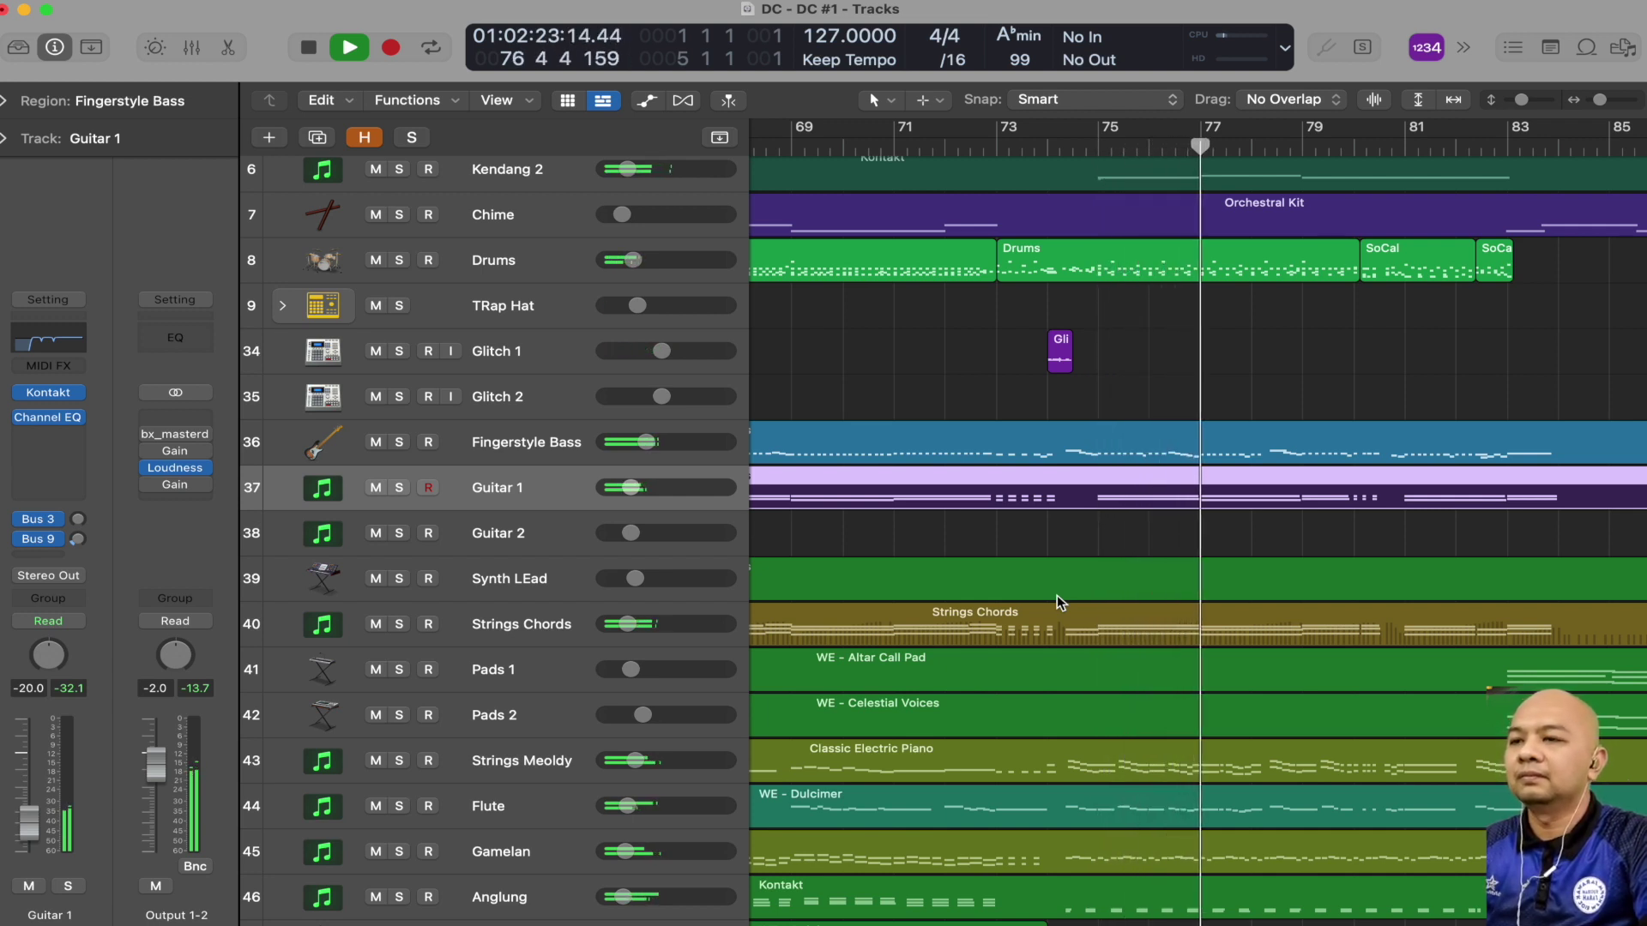
scroll(1056, 595, right, 8)
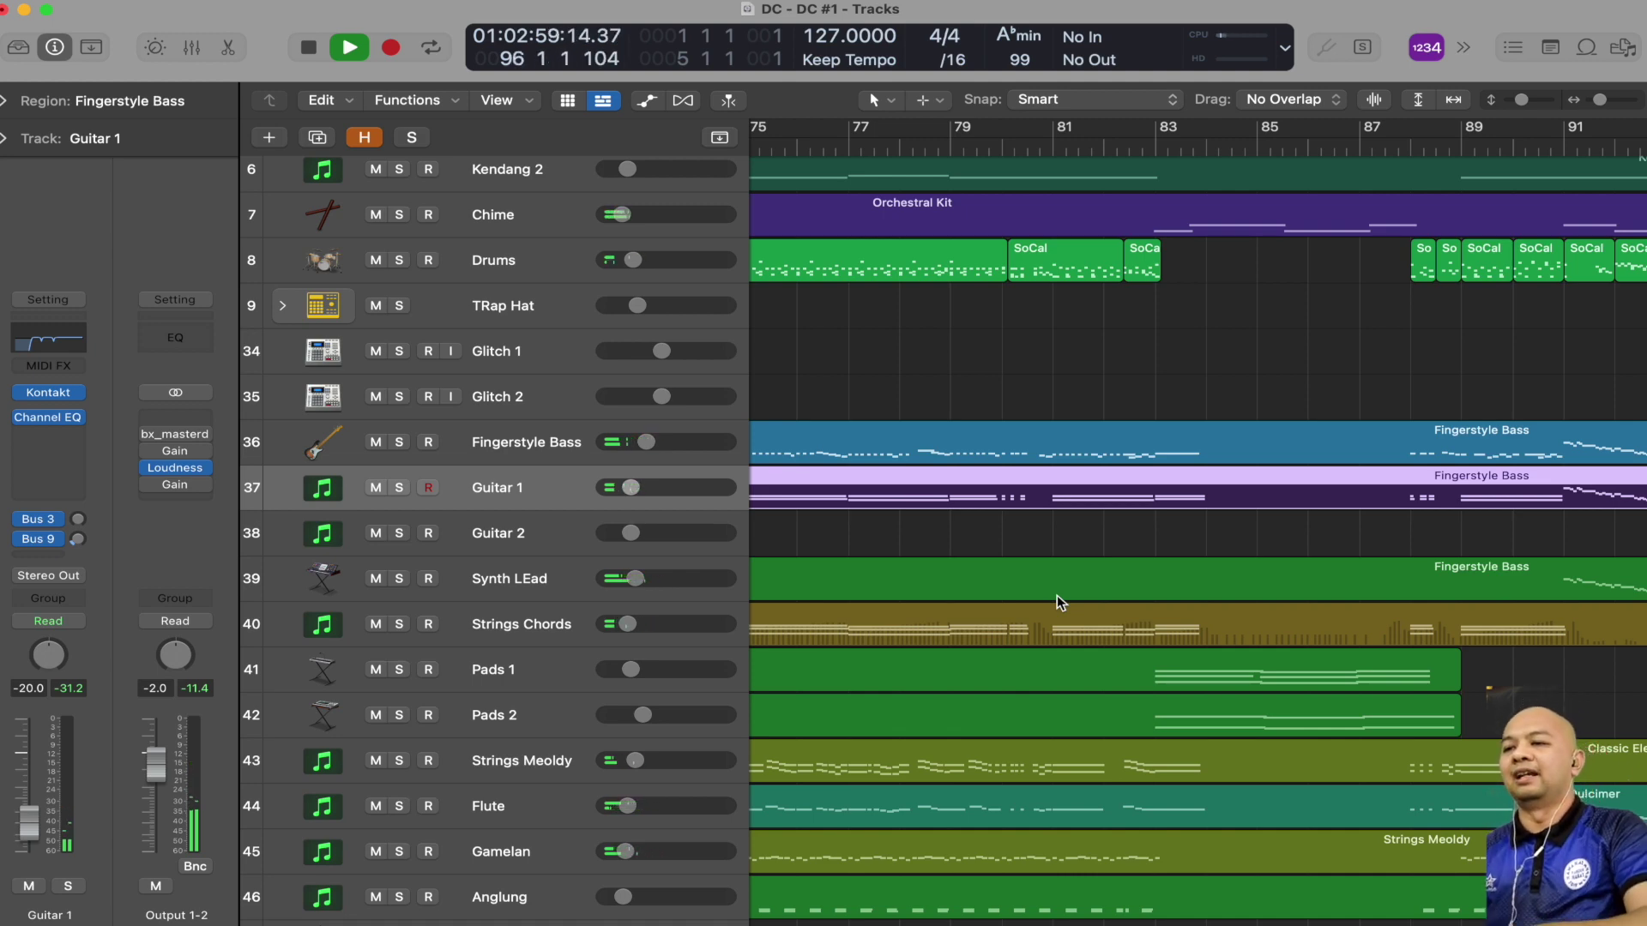
key(space)
Step: Fit the whole arrangement in view and select the Percussions track followed by Kendang 1 to point out the percussion layers
key(z)
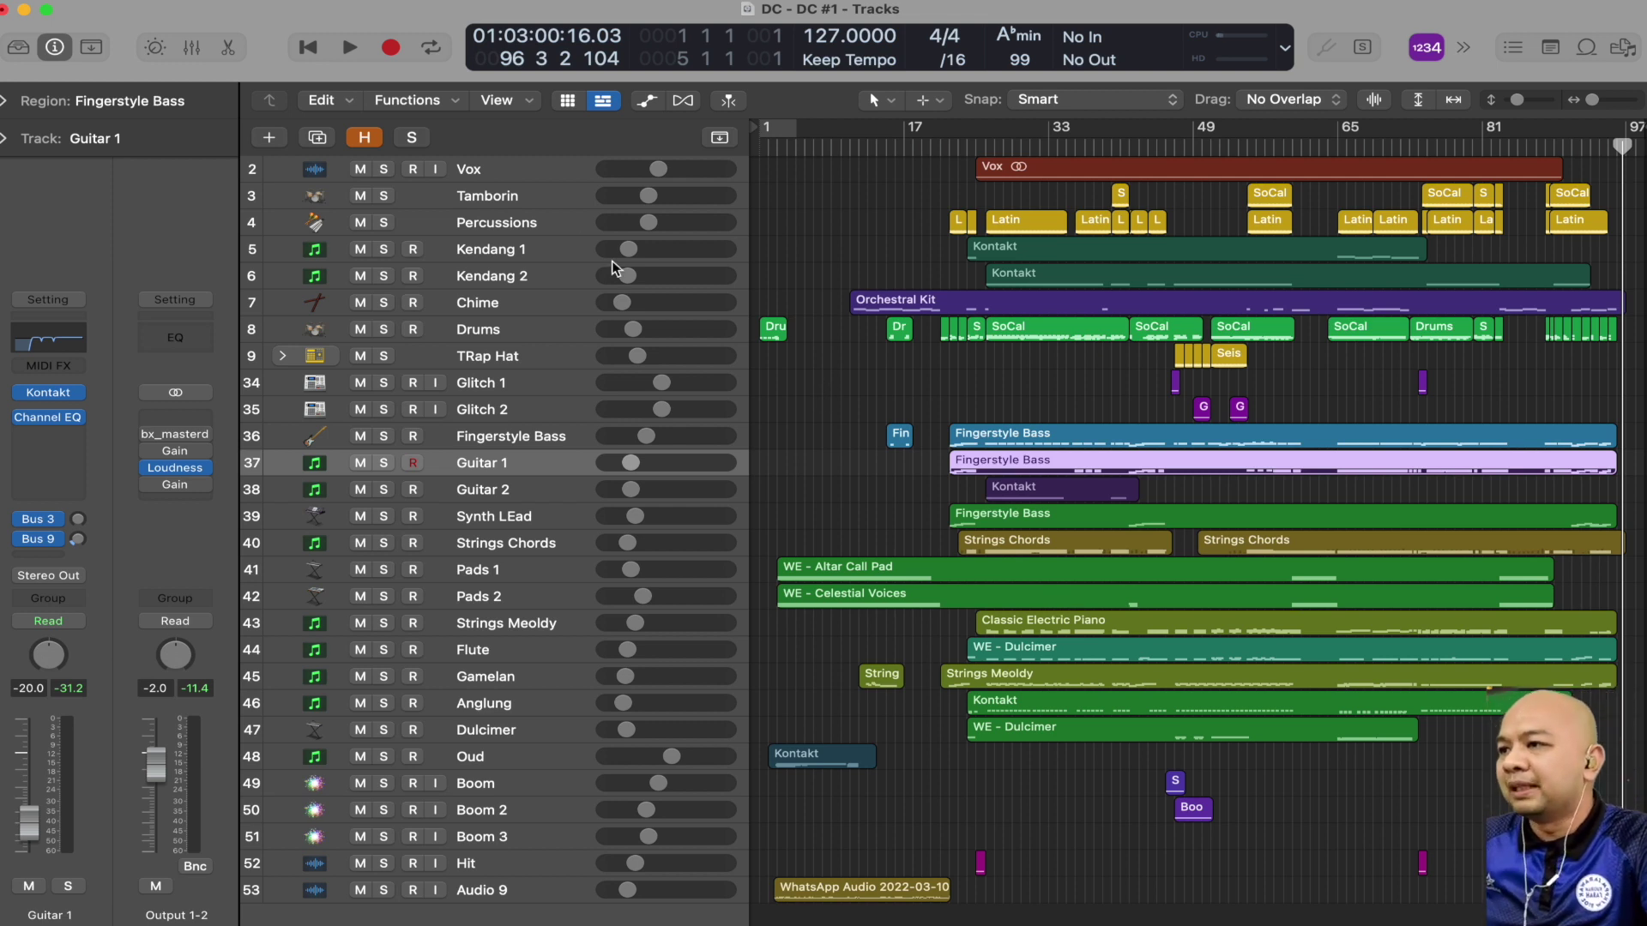
click(517, 221)
click(513, 249)
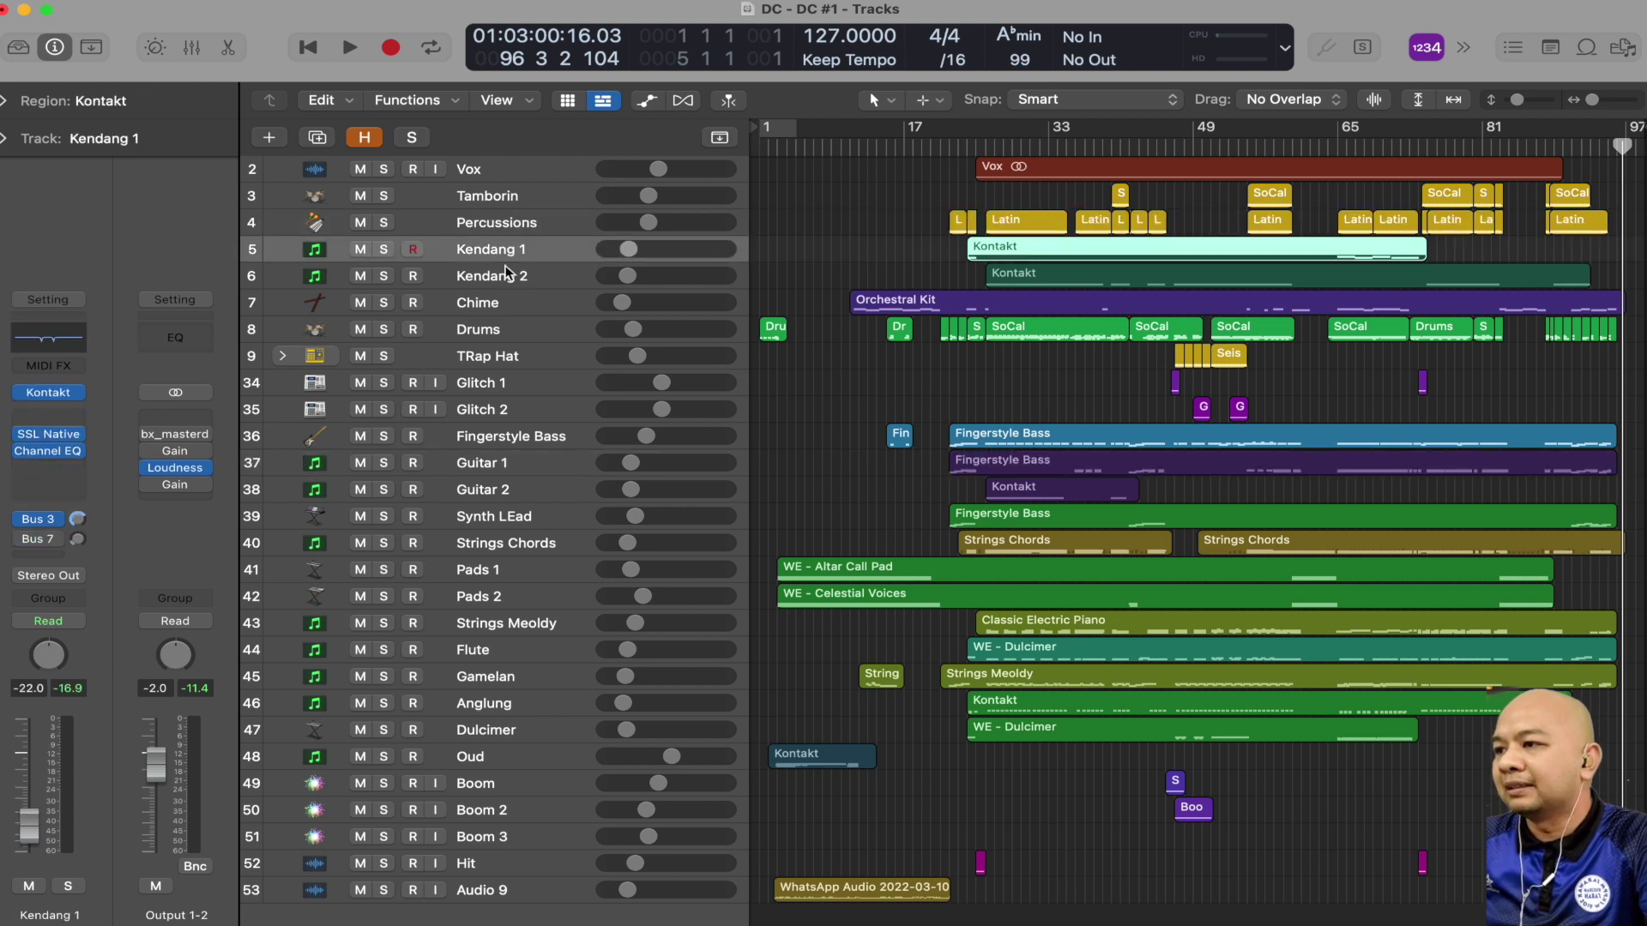